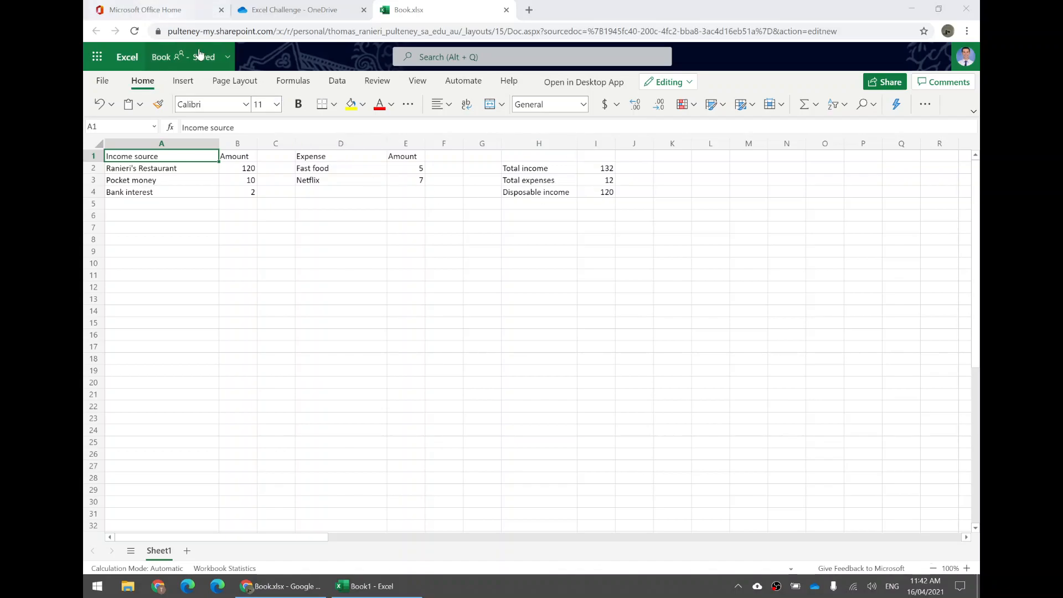
- Rename the workbook as Budget
click(162, 58)
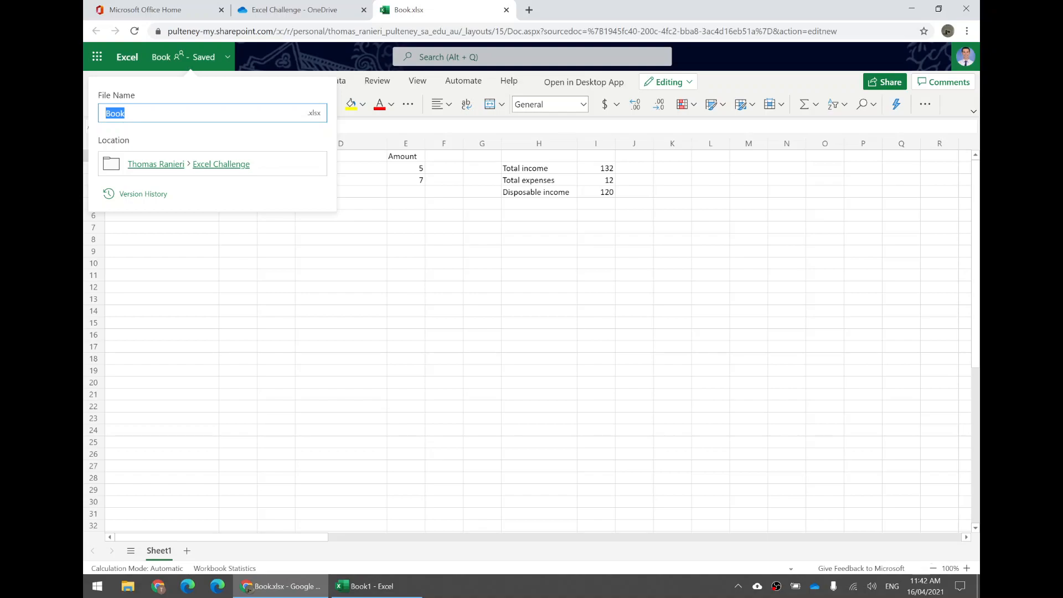
text(Budget)
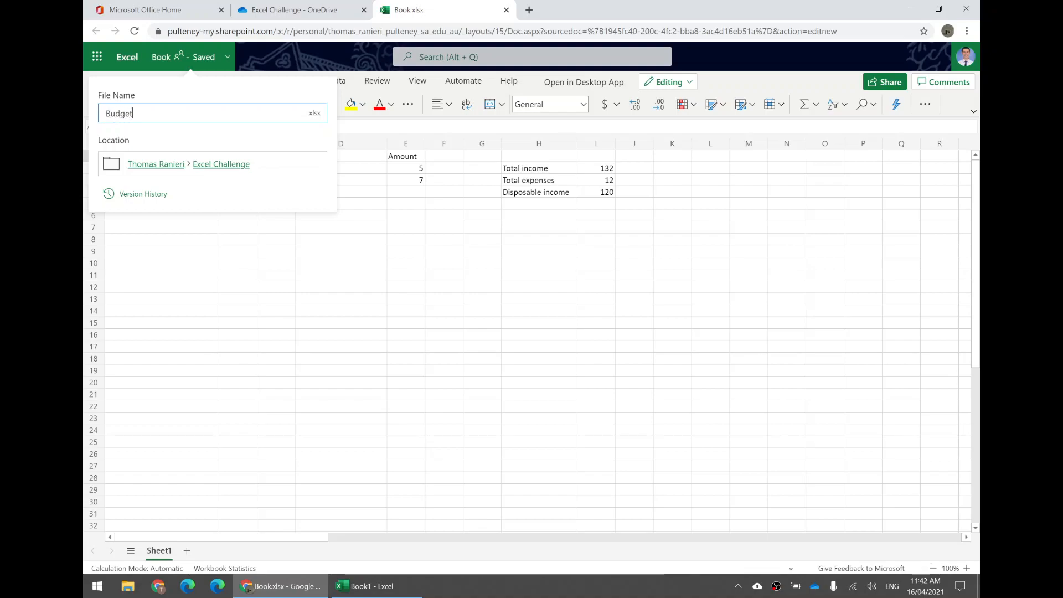
key(Return)
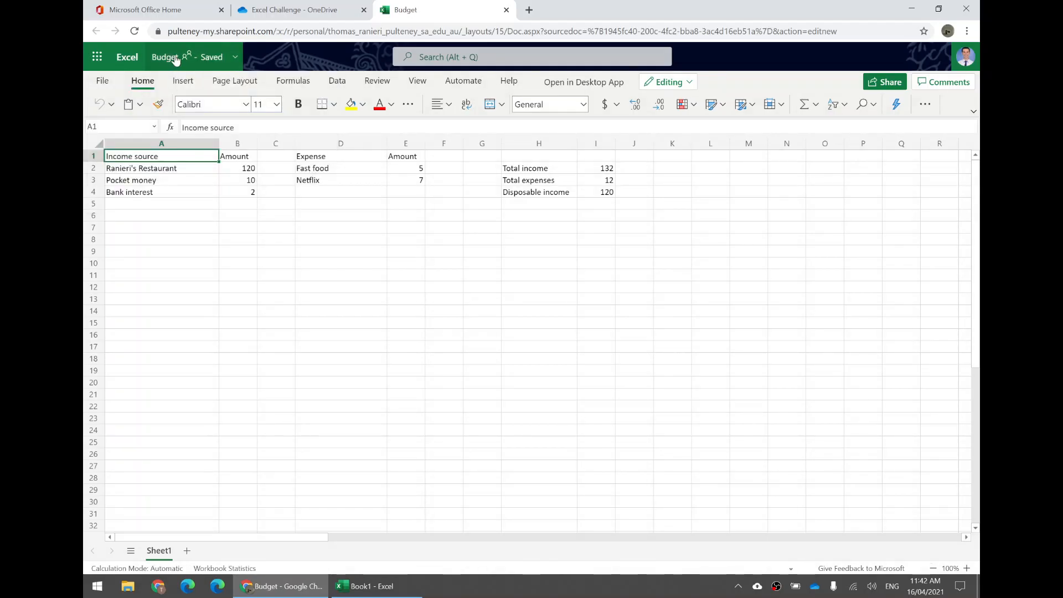
click(176, 59)
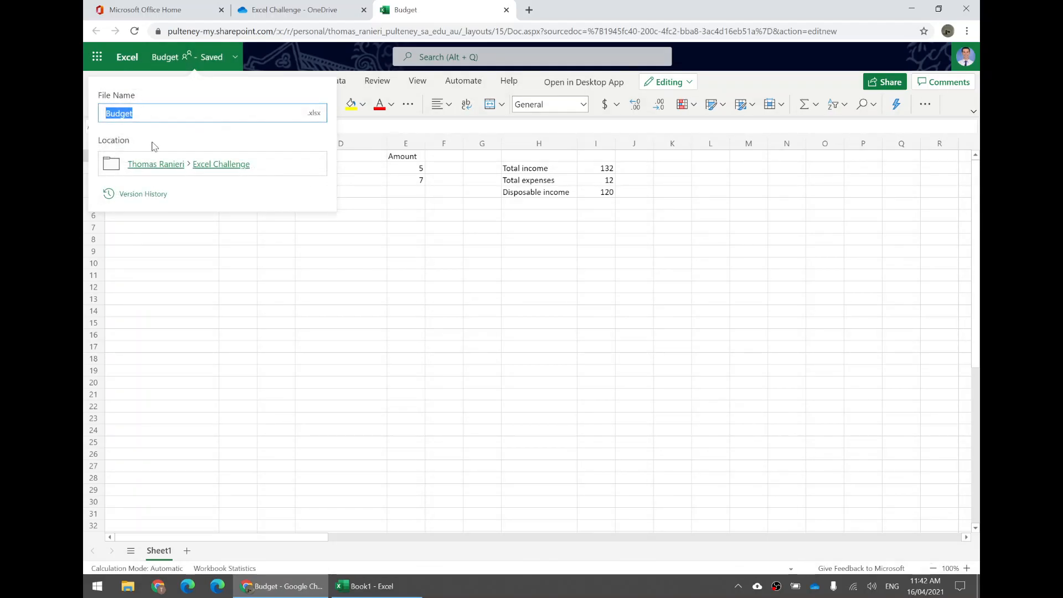
click(307, 306)
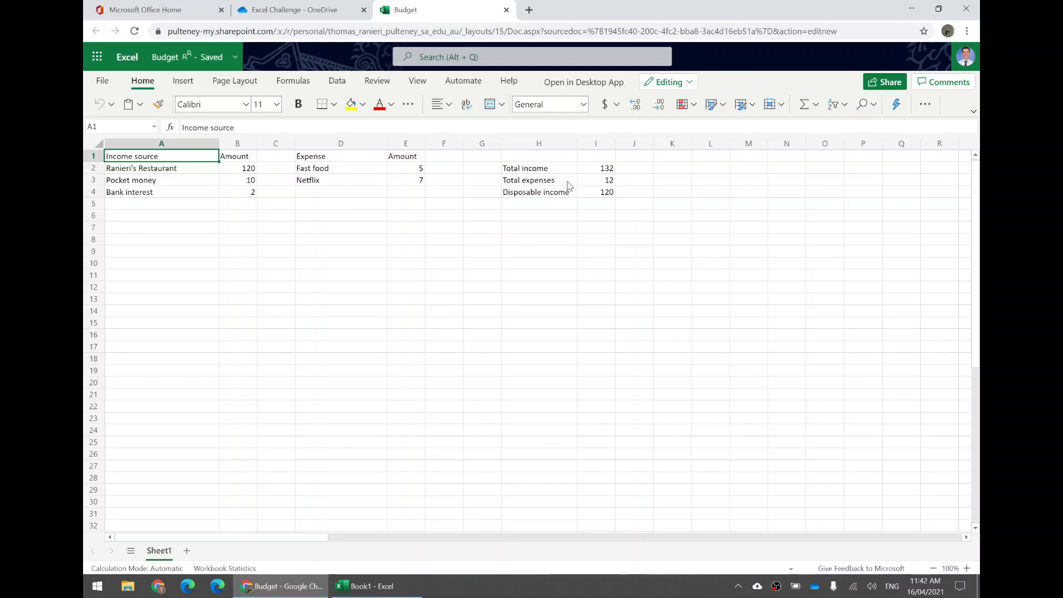
- Select the income amounts column from B2 down to B30
click(413, 172)
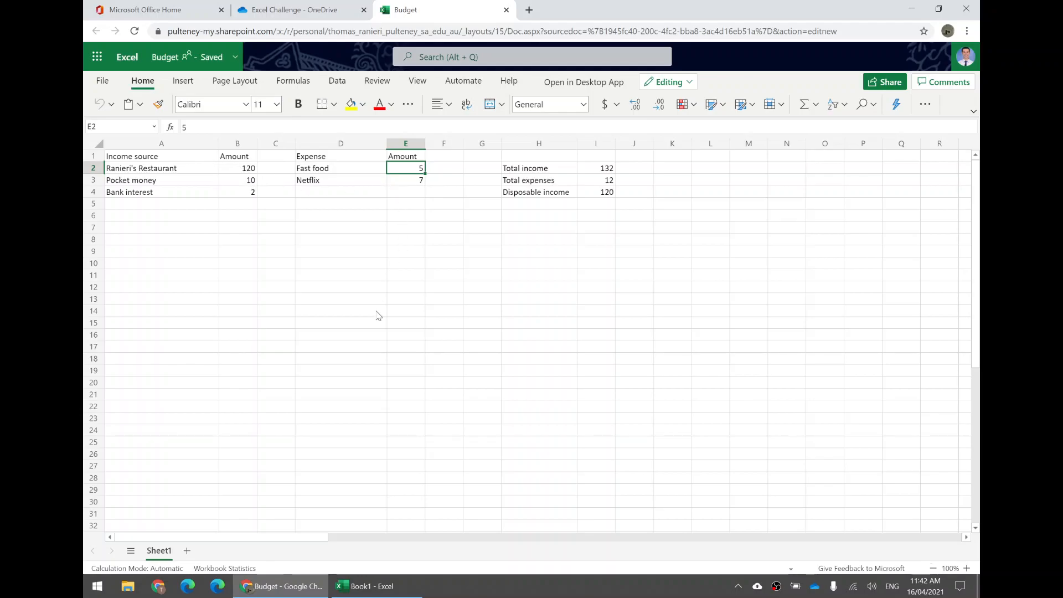
click(244, 169)
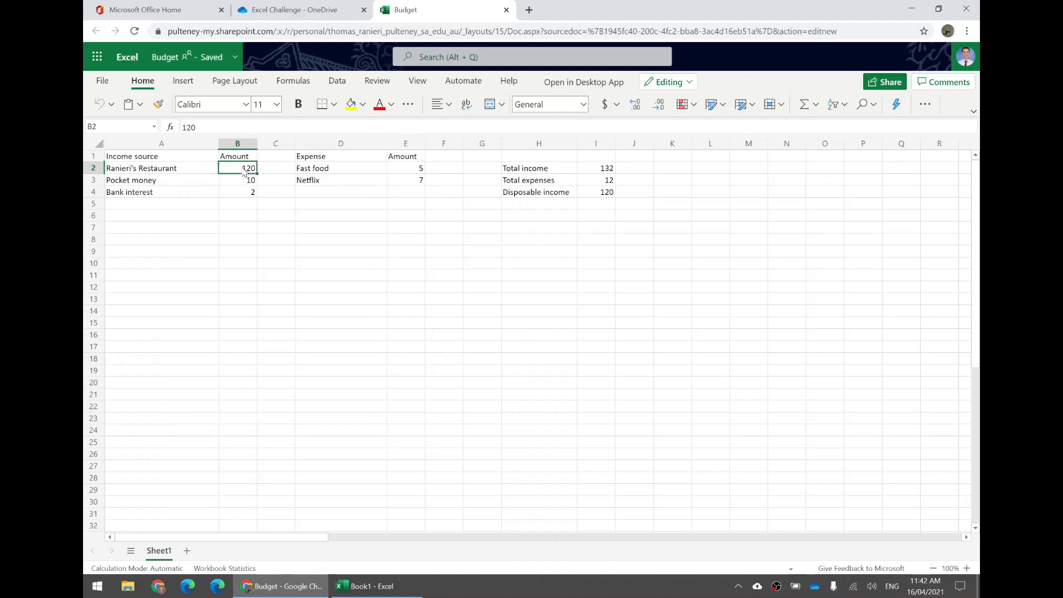
drag(239, 173, 244, 507)
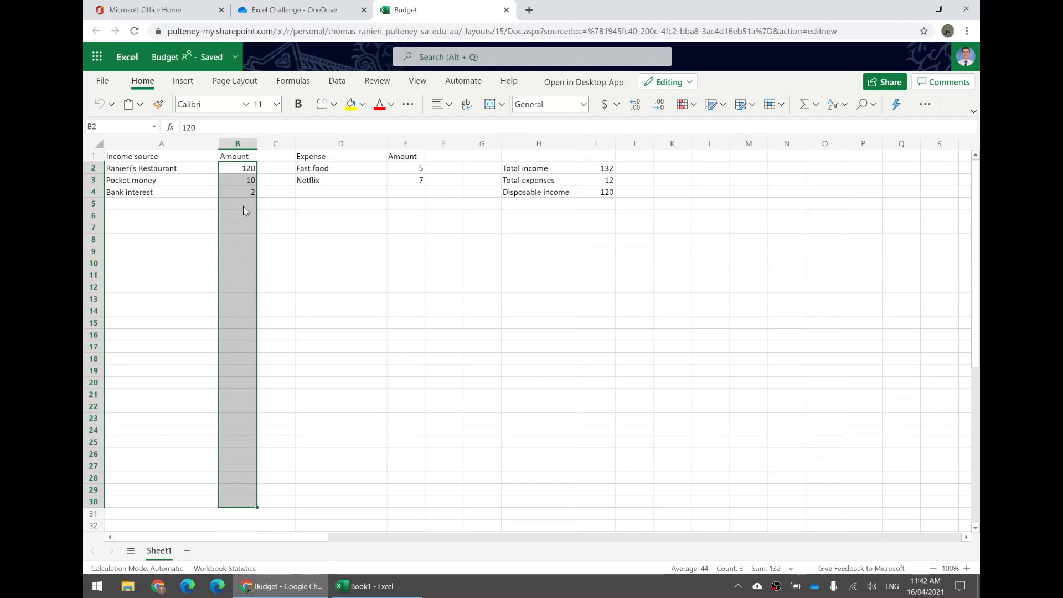
- Try the Time and Short Date number formats on the income amounts in B2:B30
click(606, 105)
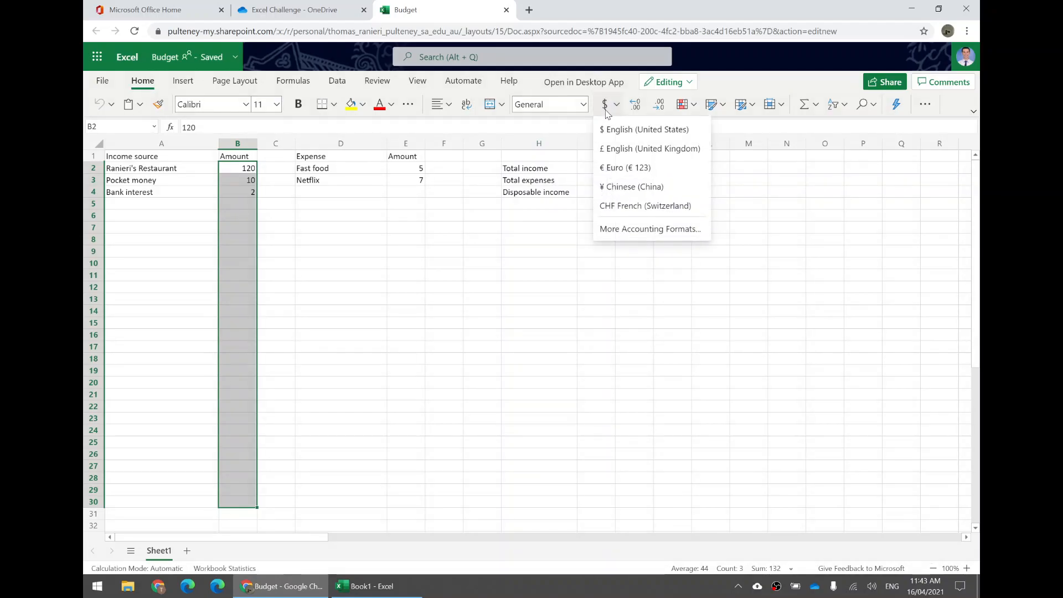
click(606, 111)
click(606, 110)
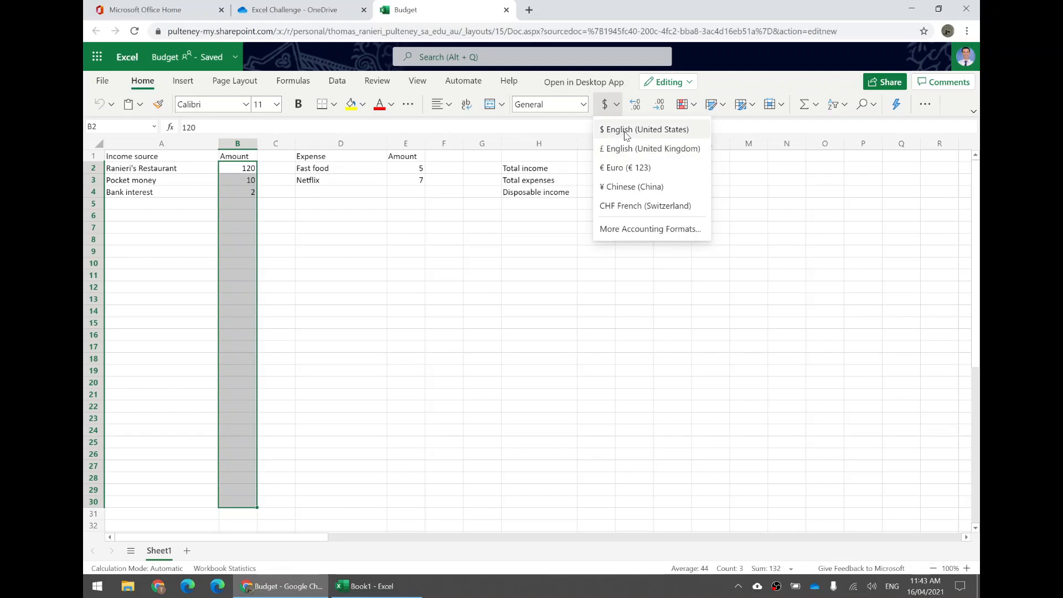
click(584, 106)
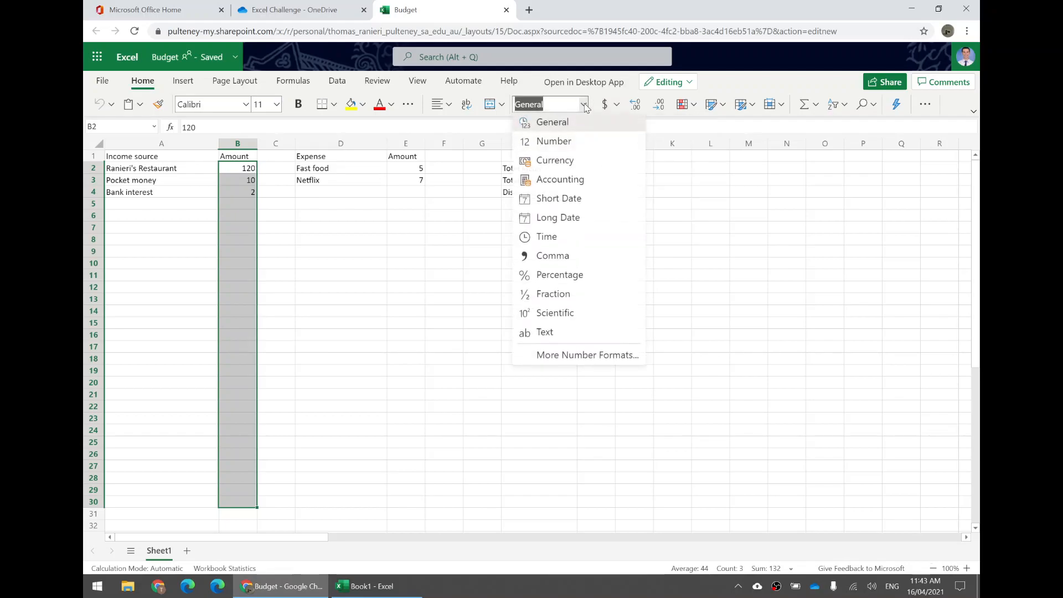
click(584, 107)
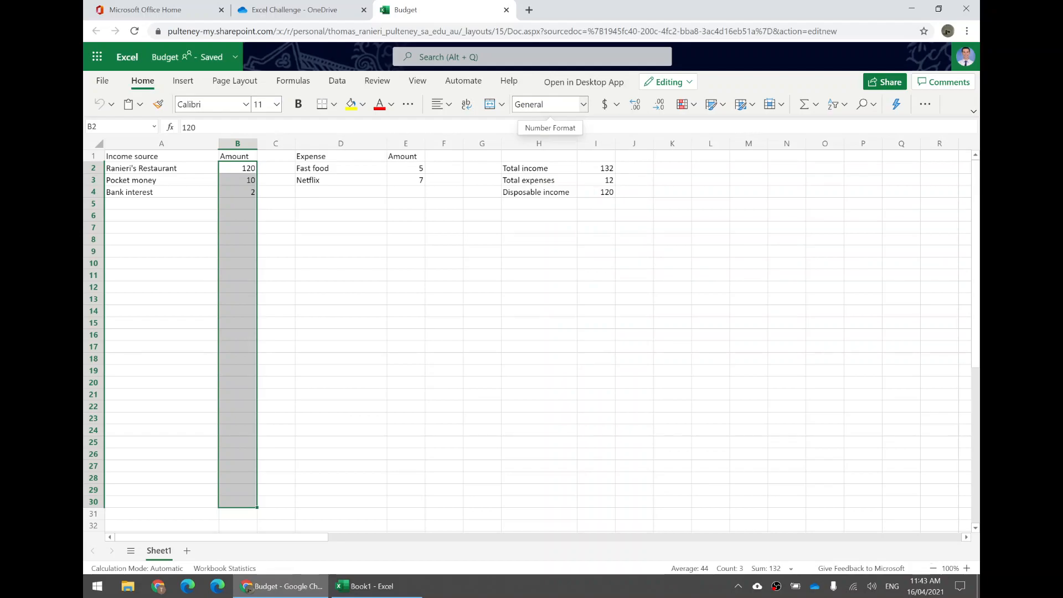
click(583, 107)
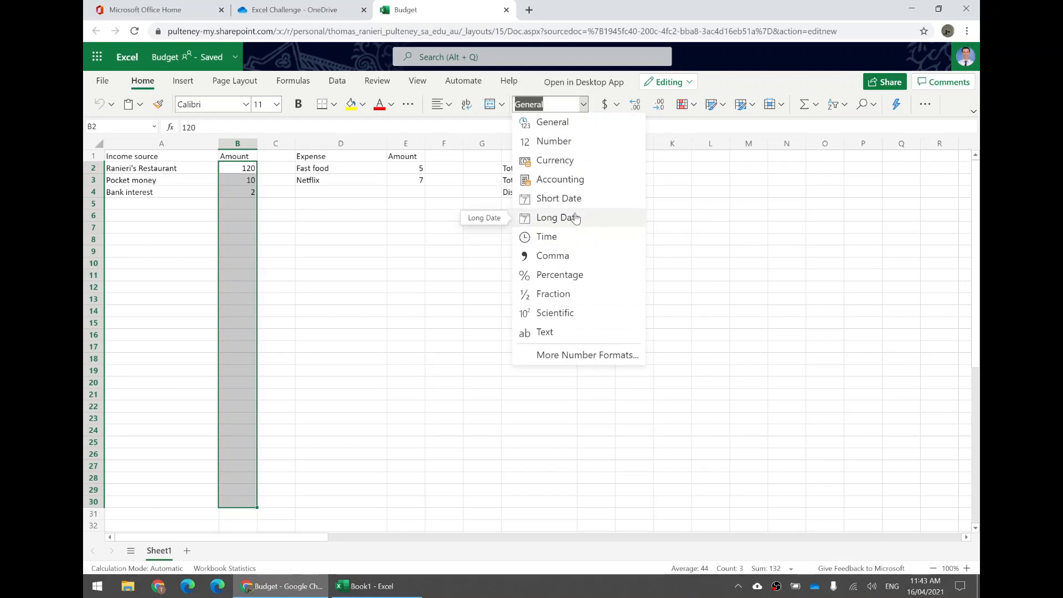
click(577, 238)
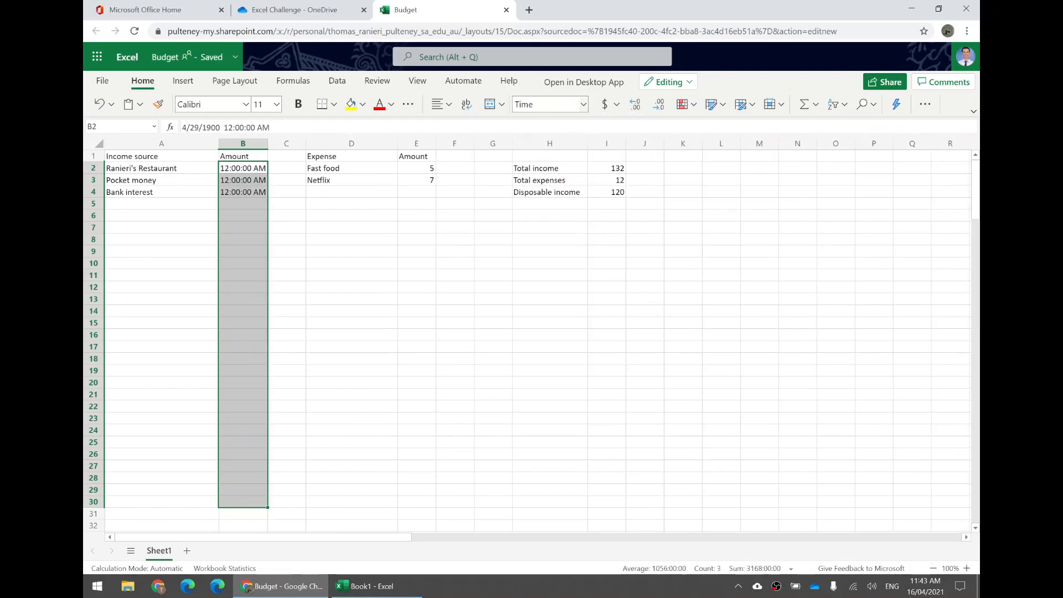
click(584, 104)
click(581, 200)
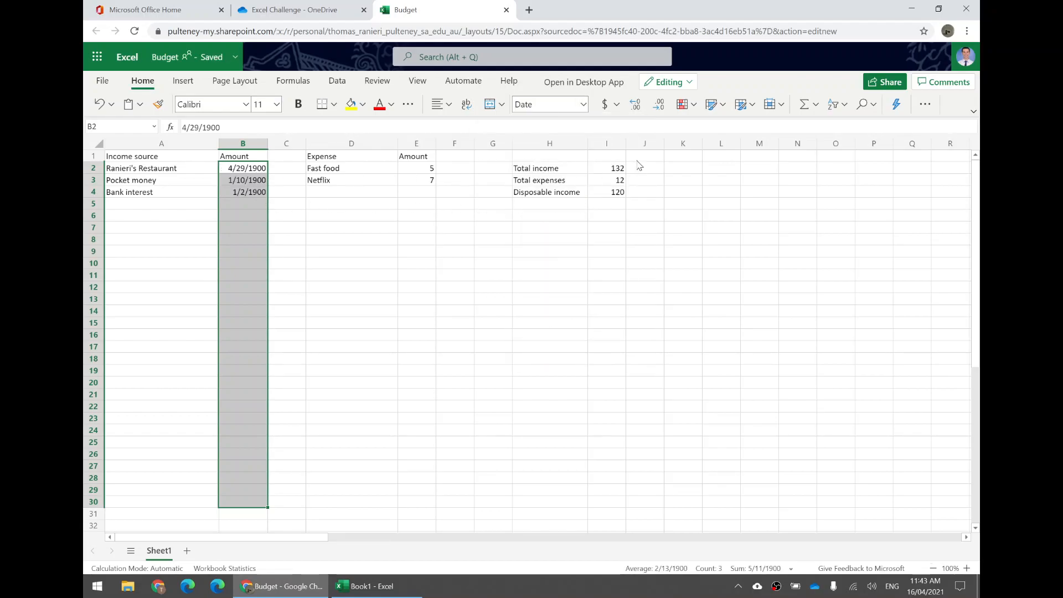
- Apply the Currency number format to the income amounts in B2:B30
click(584, 104)
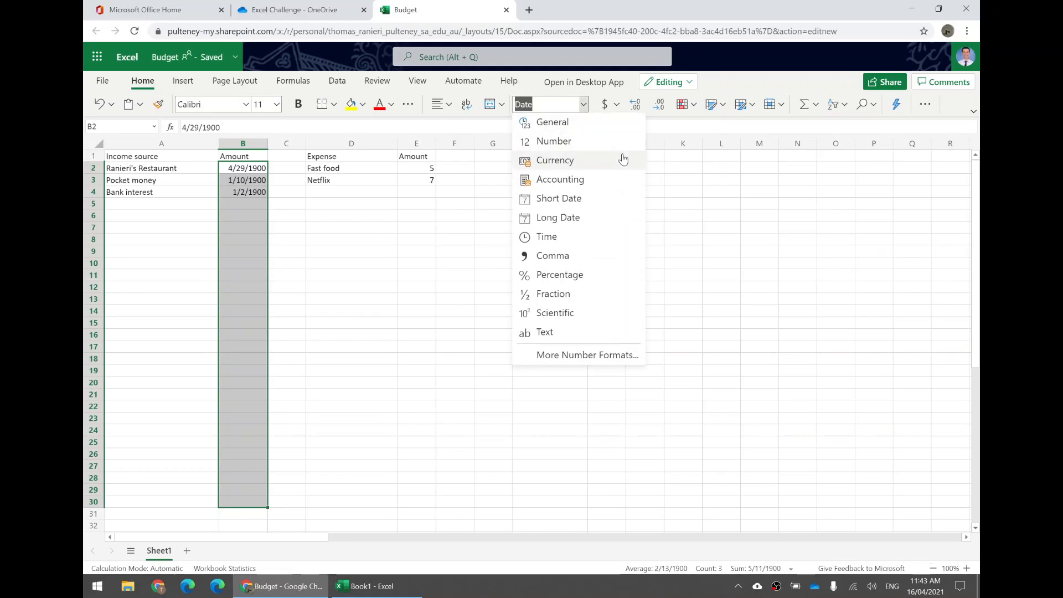
click(596, 161)
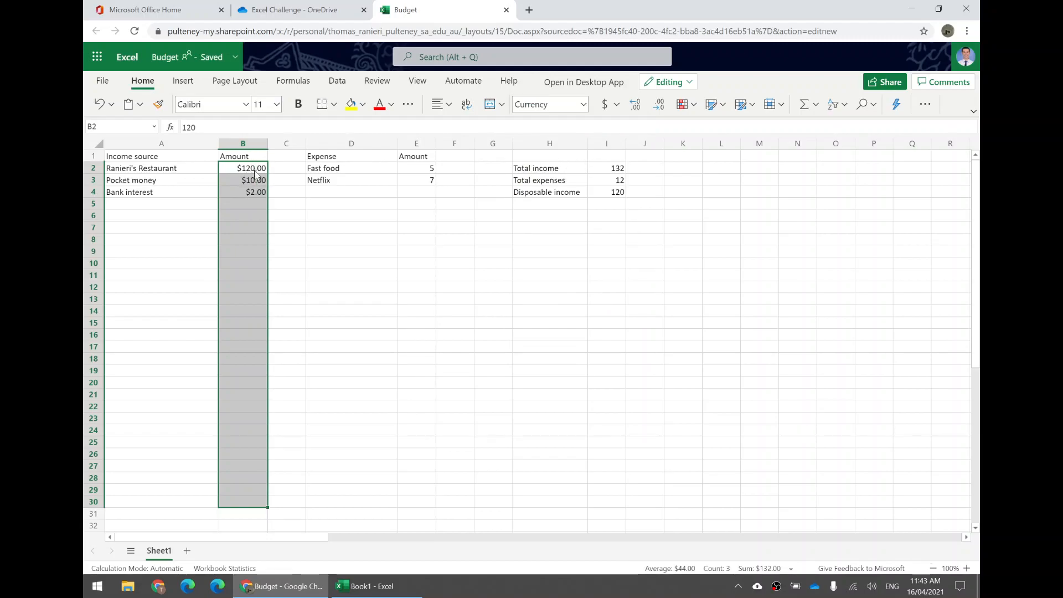
click(285, 170)
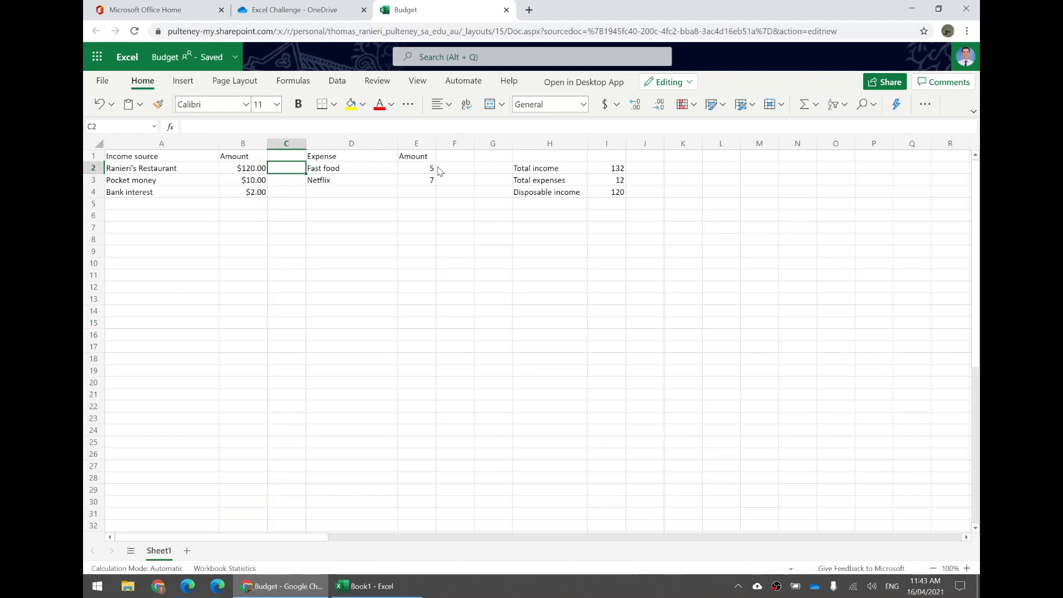
- Format the expense amounts in E2:E30 as Currency
drag(429, 171, 405, 506)
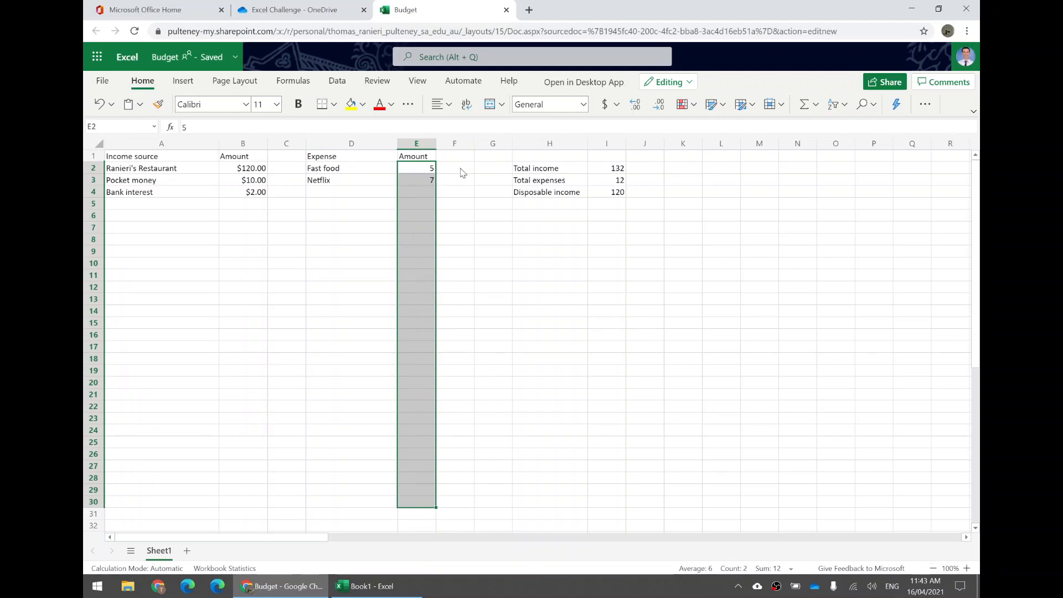
click(433, 170)
drag(416, 171, 430, 506)
click(584, 106)
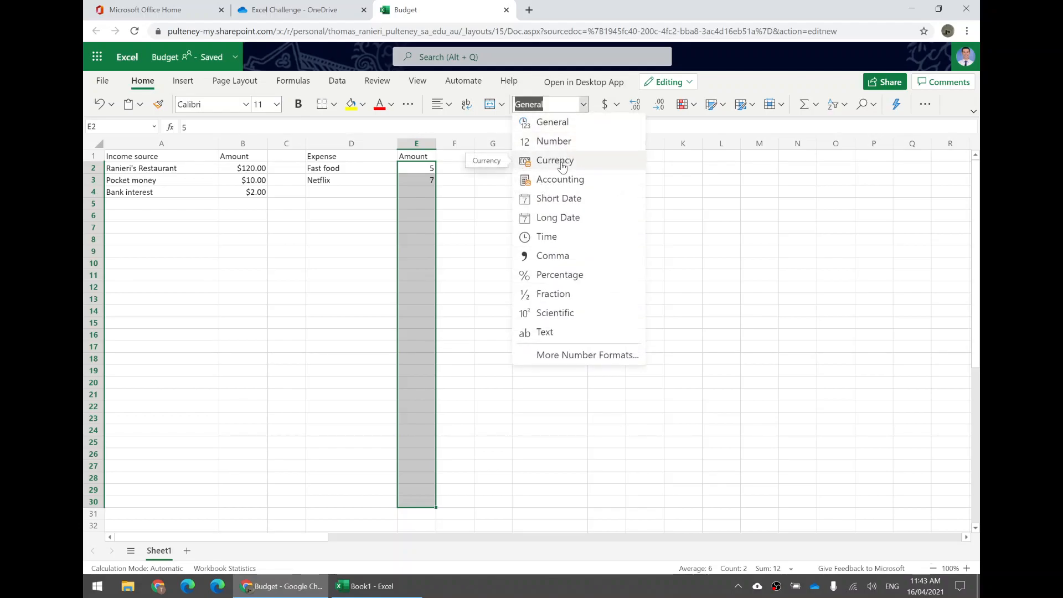
click(561, 162)
click(460, 168)
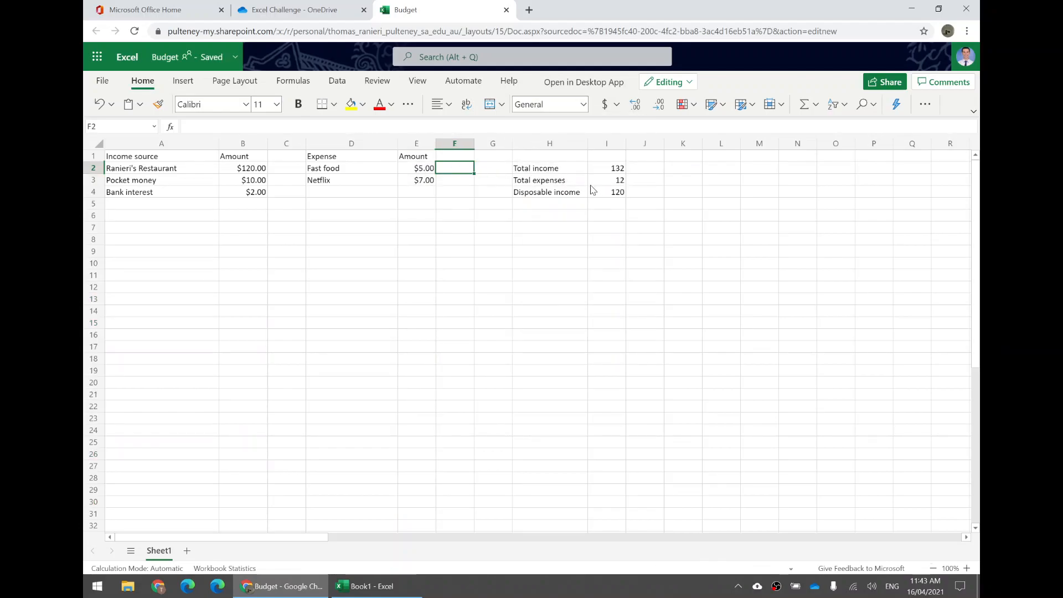
- Format the total income, total expenses and disposable income values in I2:I4 as Currency
drag(615, 168, 610, 193)
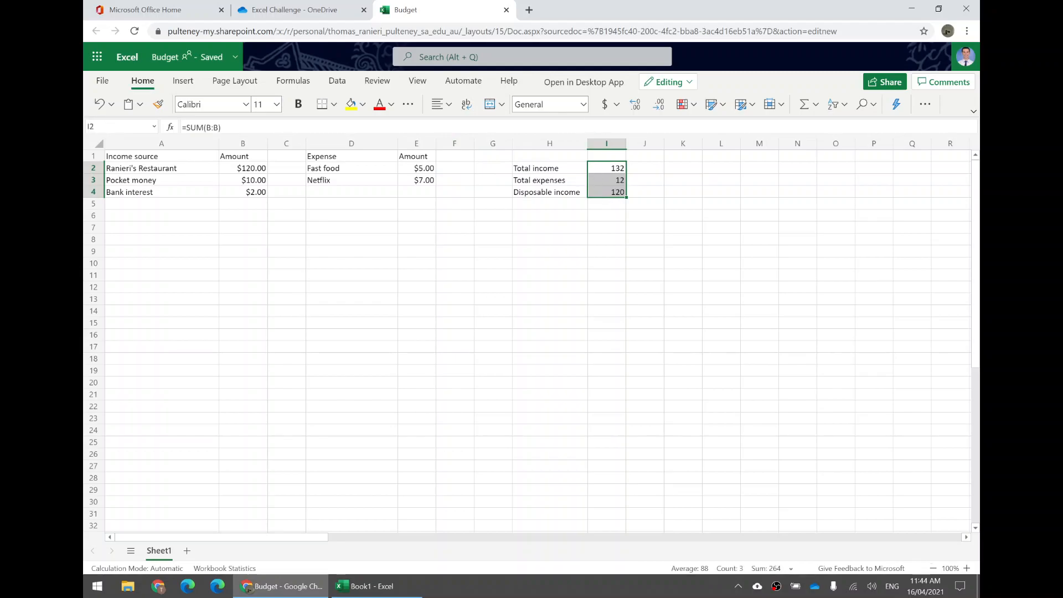
click(584, 104)
click(560, 159)
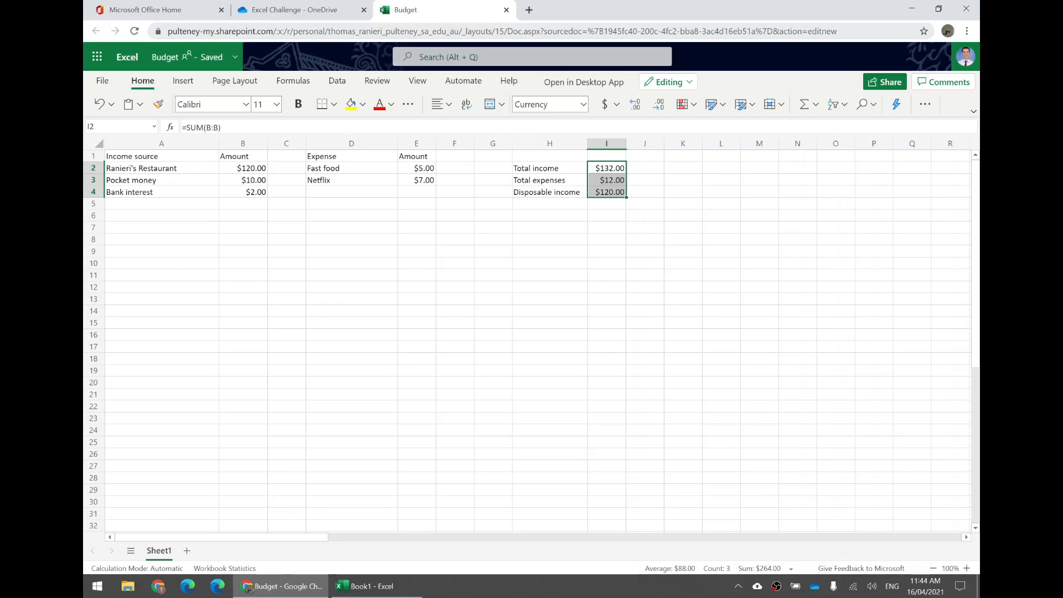
click(569, 171)
click(606, 169)
drag(608, 184, 609, 191)
click(612, 193)
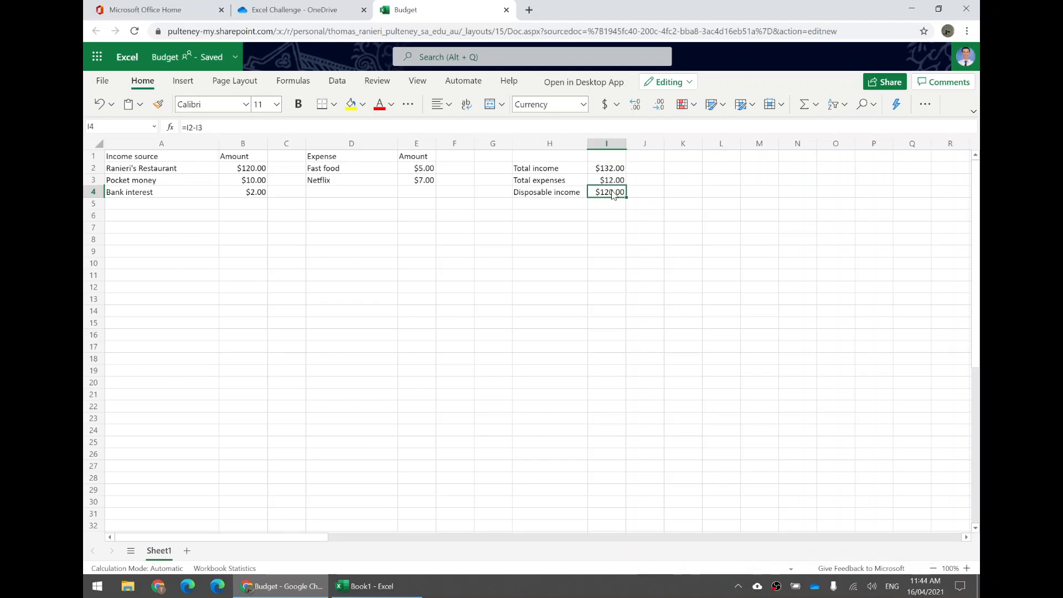
- Add the header "per week" in cell I1 above the summary totals
click(607, 159)
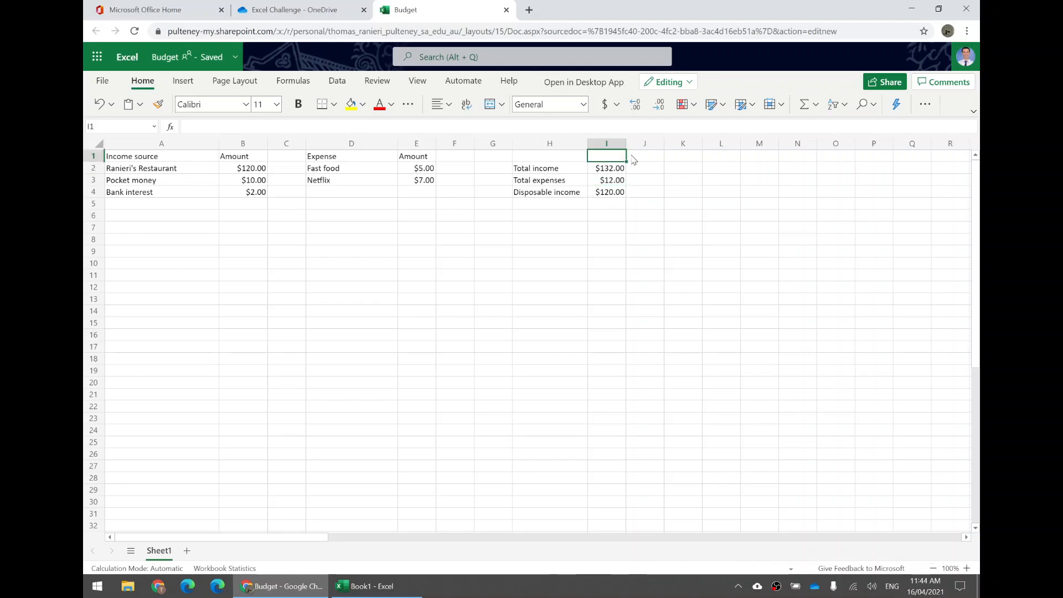
drag(567, 160, 639, 194)
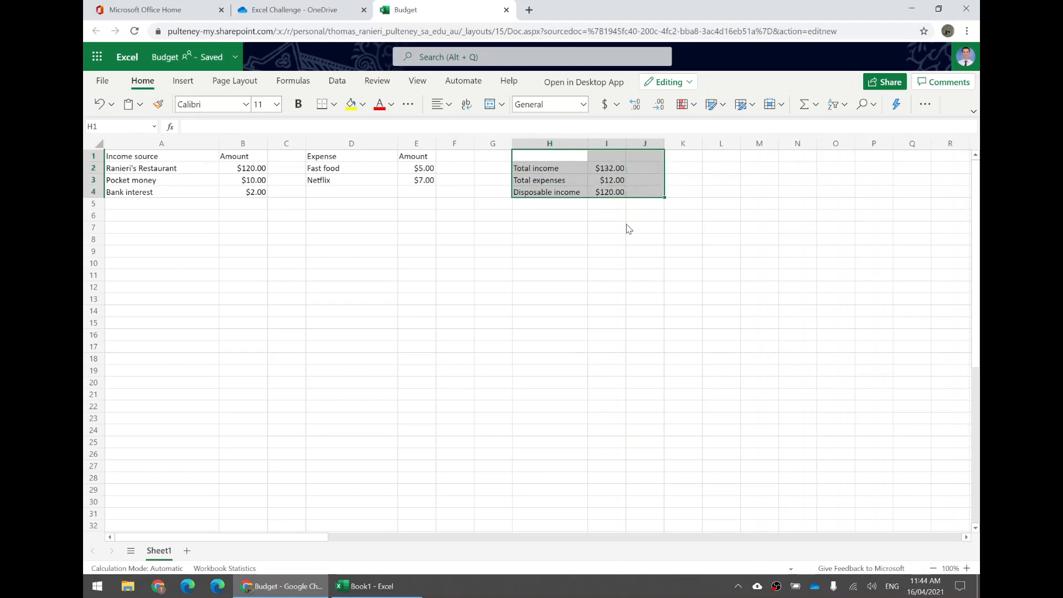
click(619, 228)
click(621, 159)
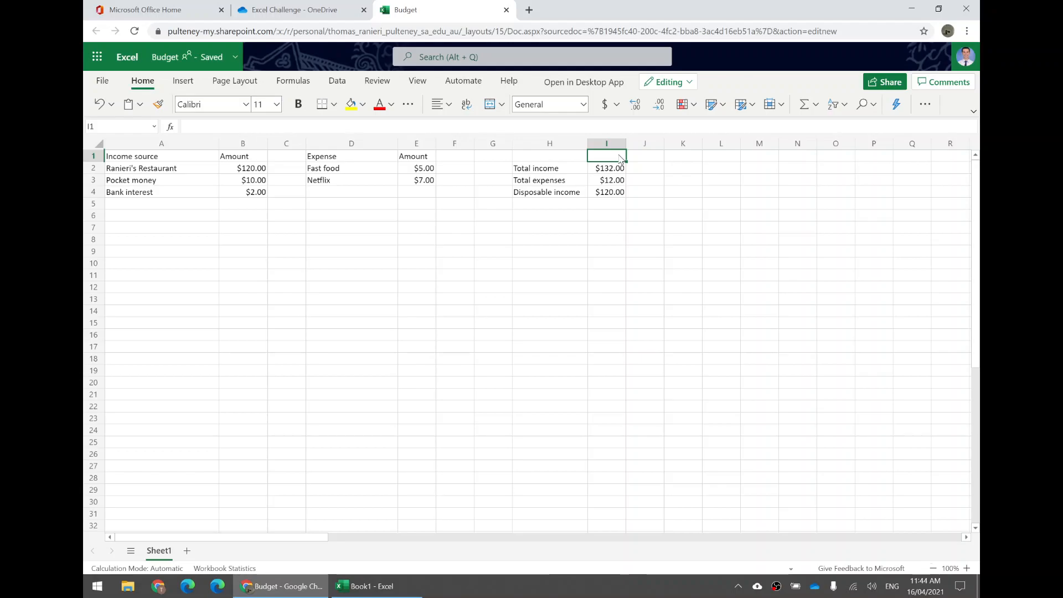
text(per)
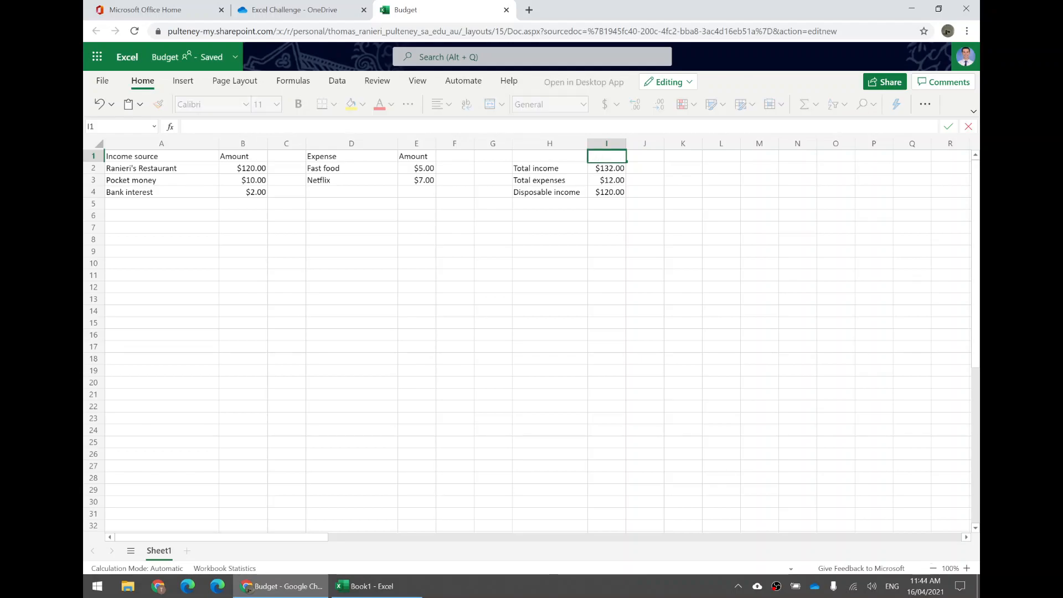
text(er week)
key(Return)
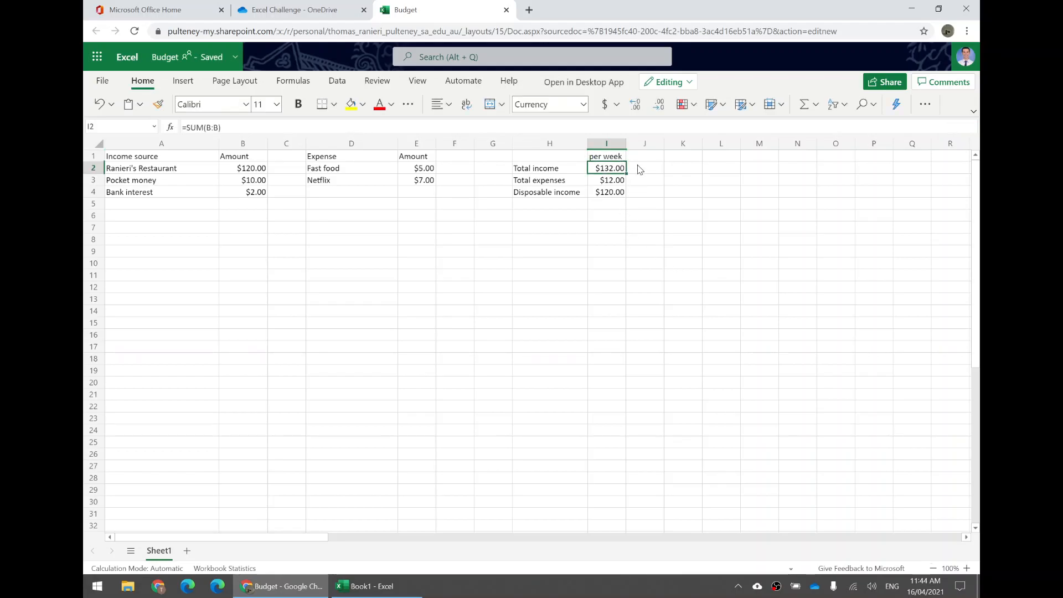
key(Up)
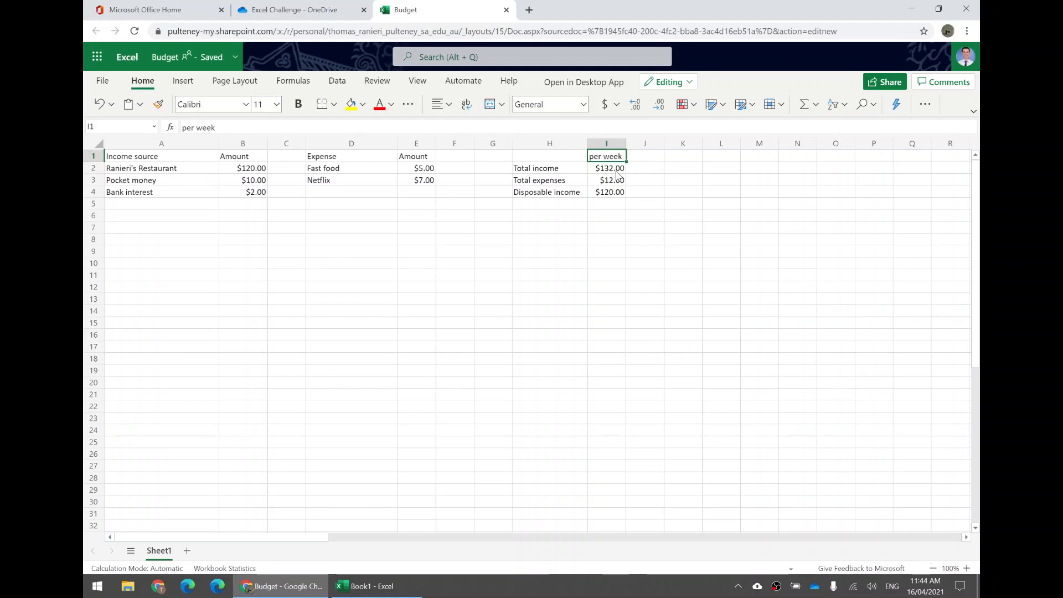
- Add the header "per year" in cell J1 beside the weekly header
click(616, 194)
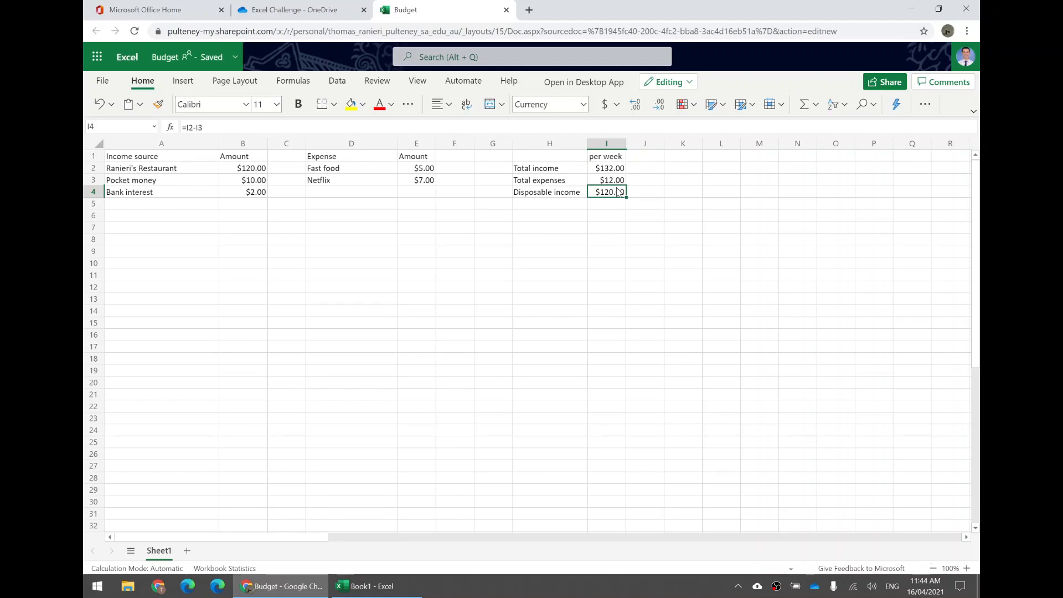
click(643, 159)
text(per year)
key(Return)
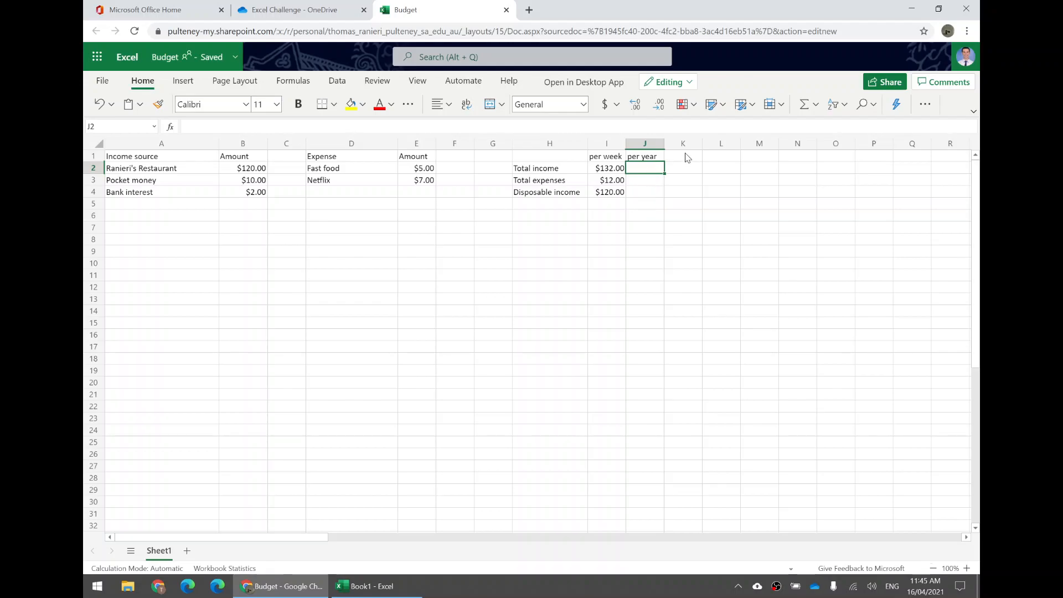
- Calculate the yearly total income in J2 with the formula =I2*52
click(611, 171)
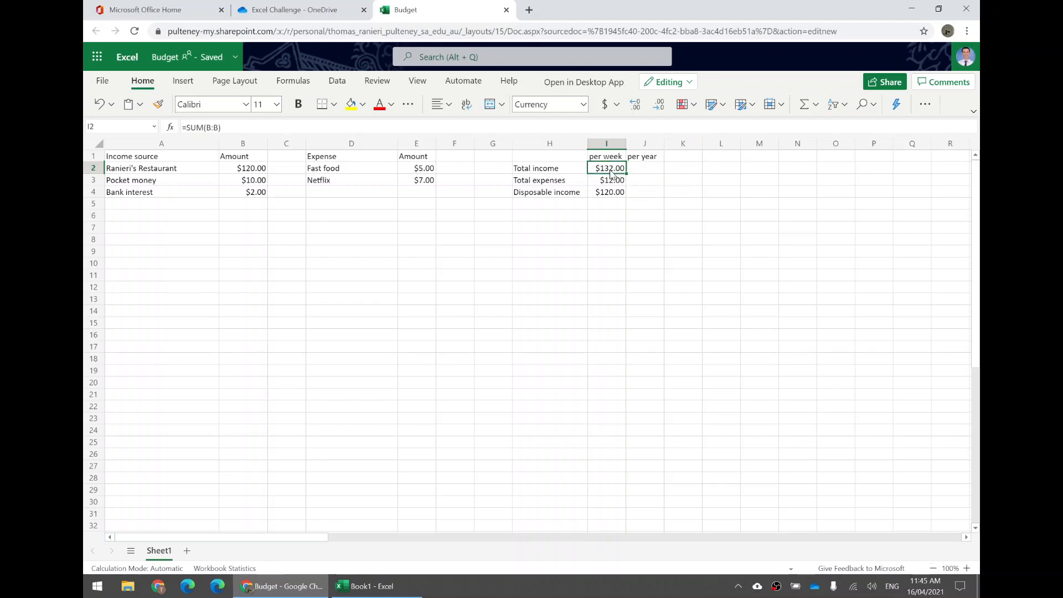
click(647, 169)
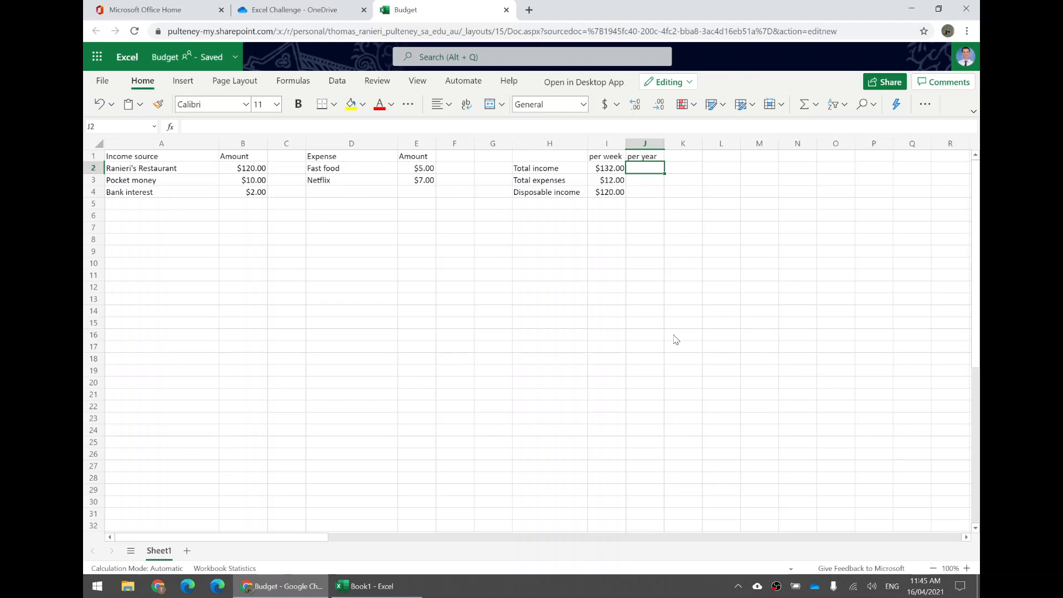
text(=)
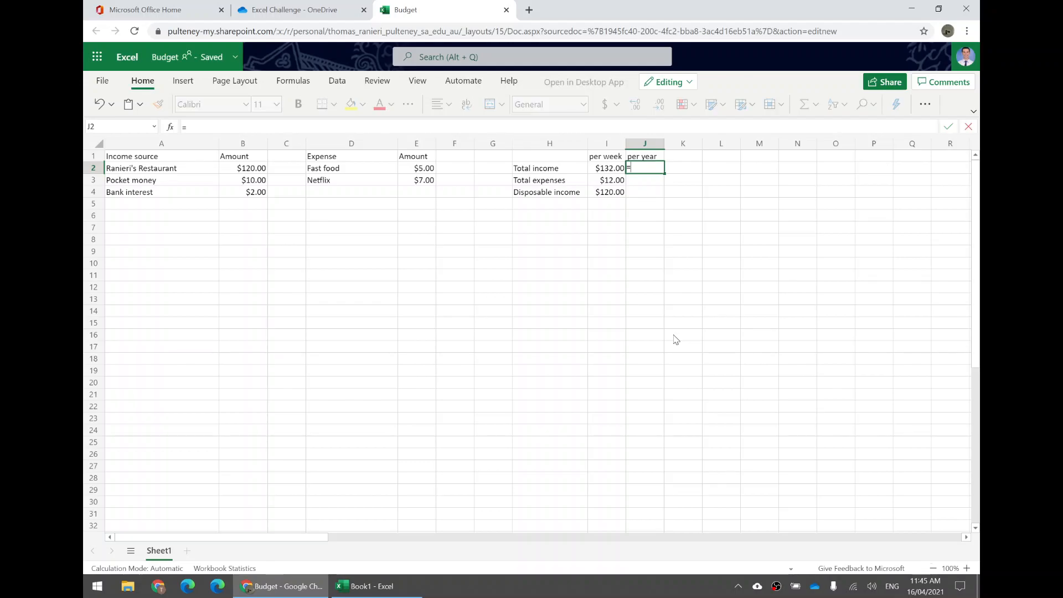
click(607, 168)
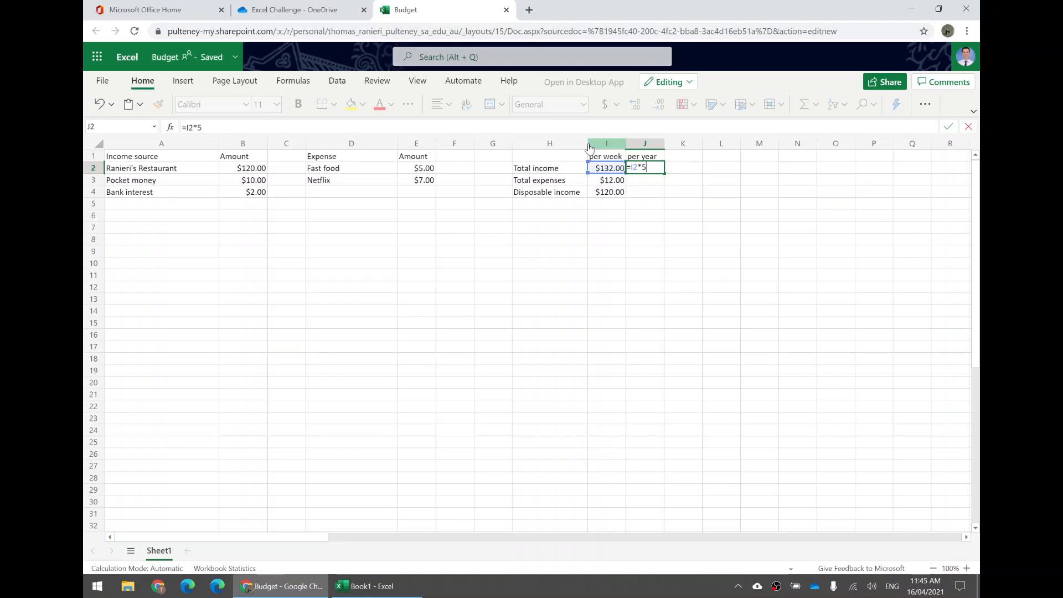
key(Return)
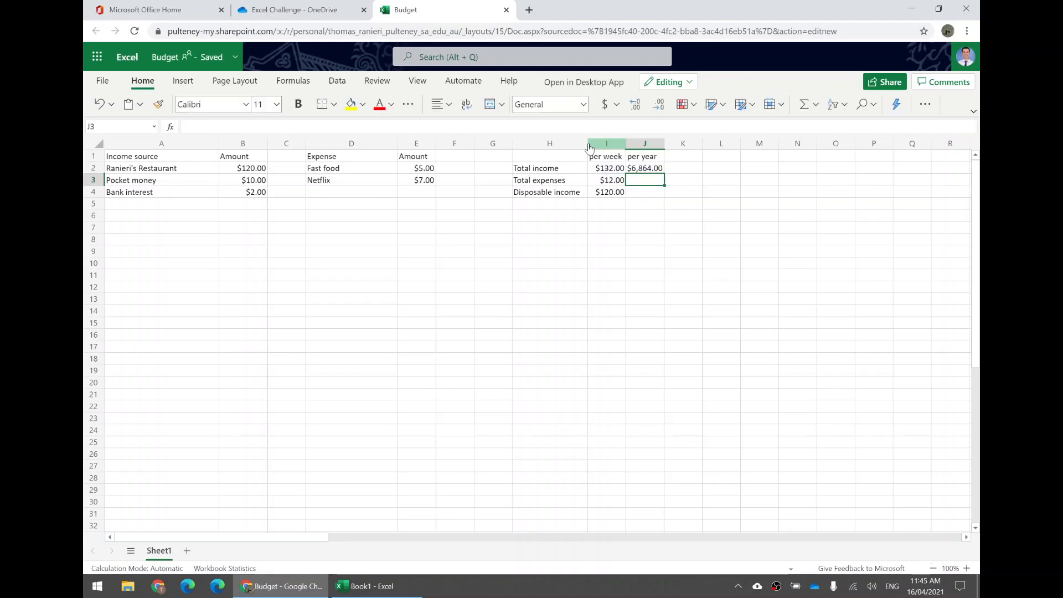
click(647, 167)
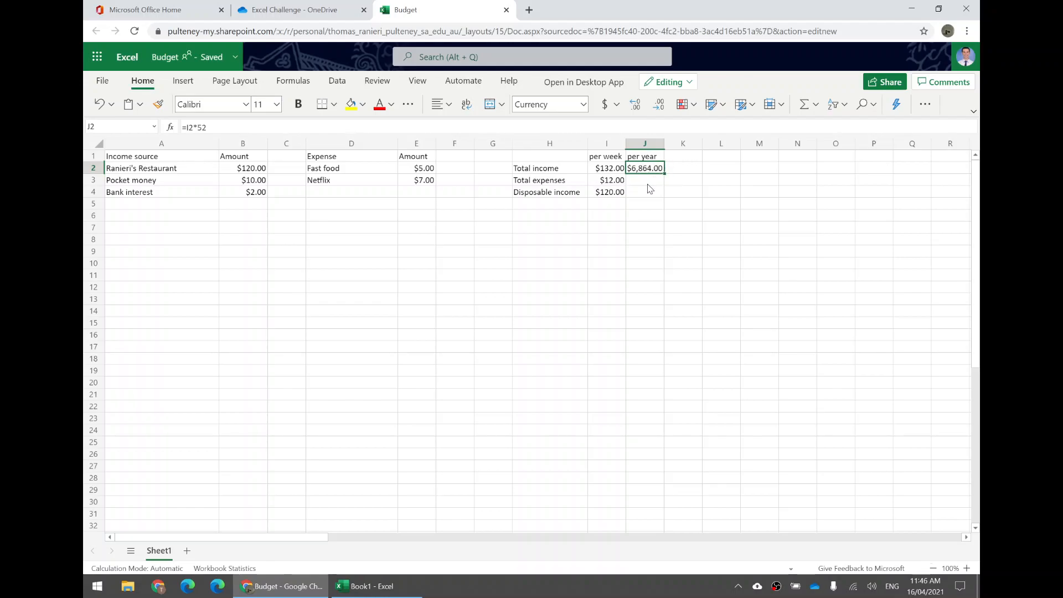
- Calculate the yearly total expenses in J3 with the formula =I3*52
click(645, 184)
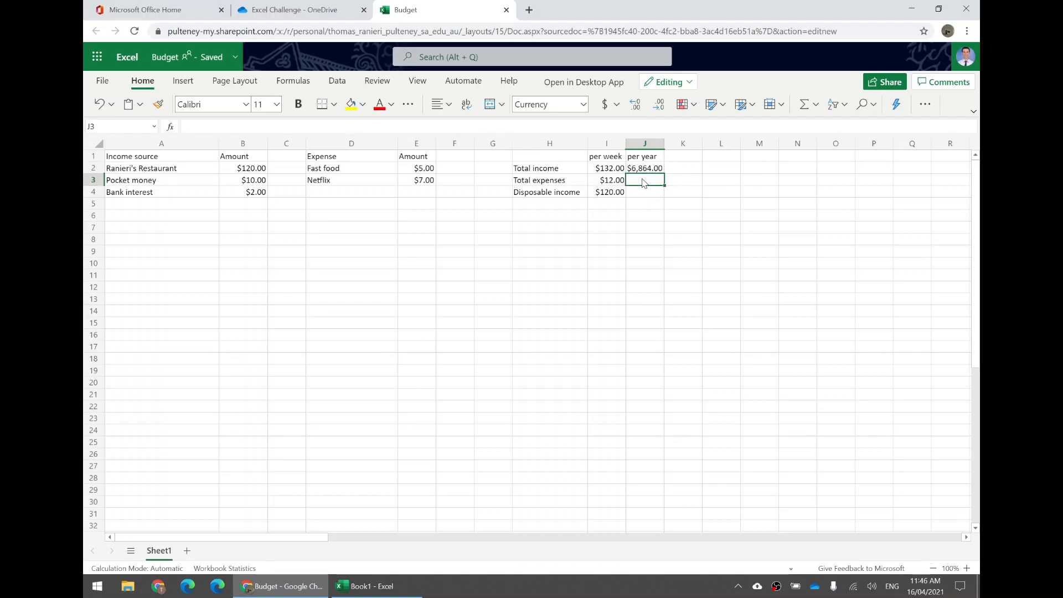
text(=)
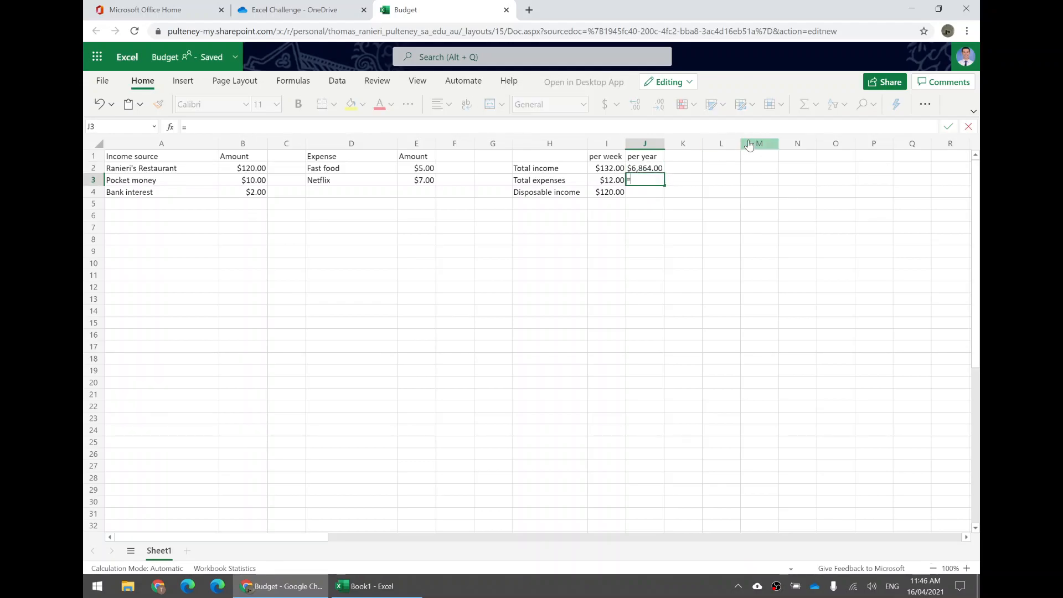
click(605, 179)
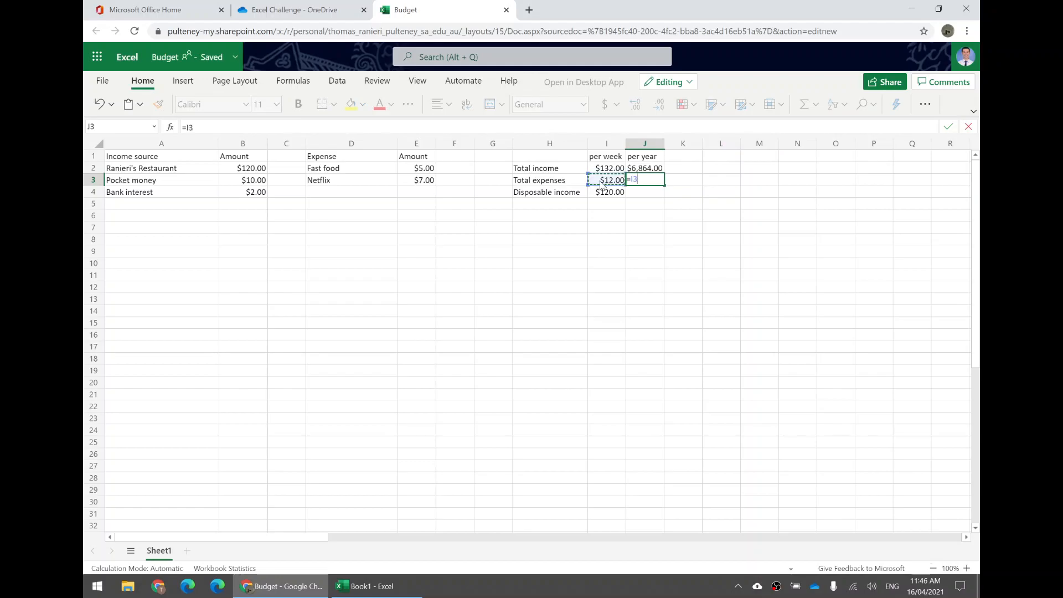
text(*)
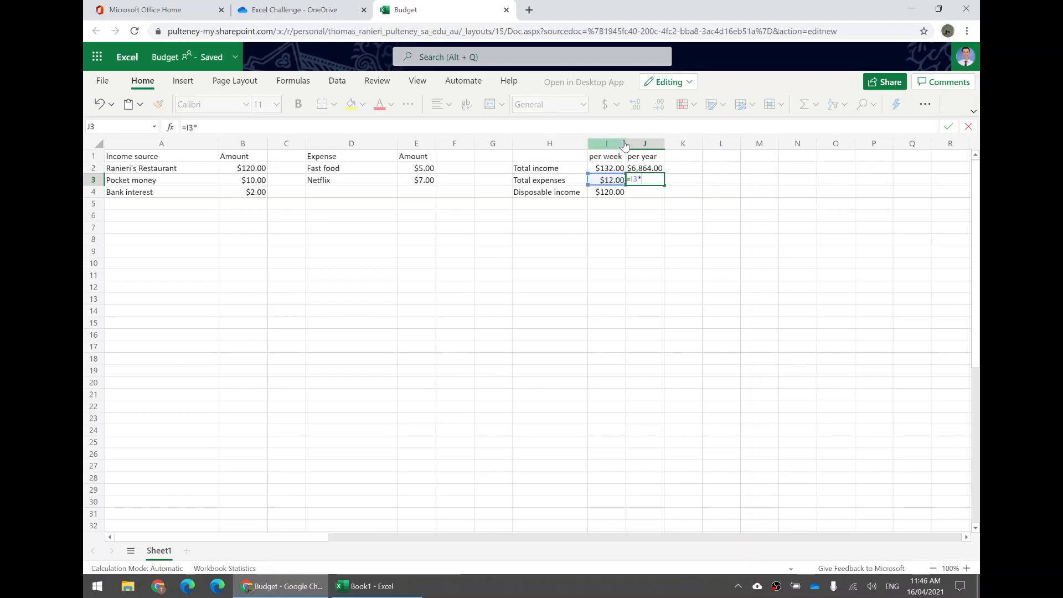
text(52)
key(Return)
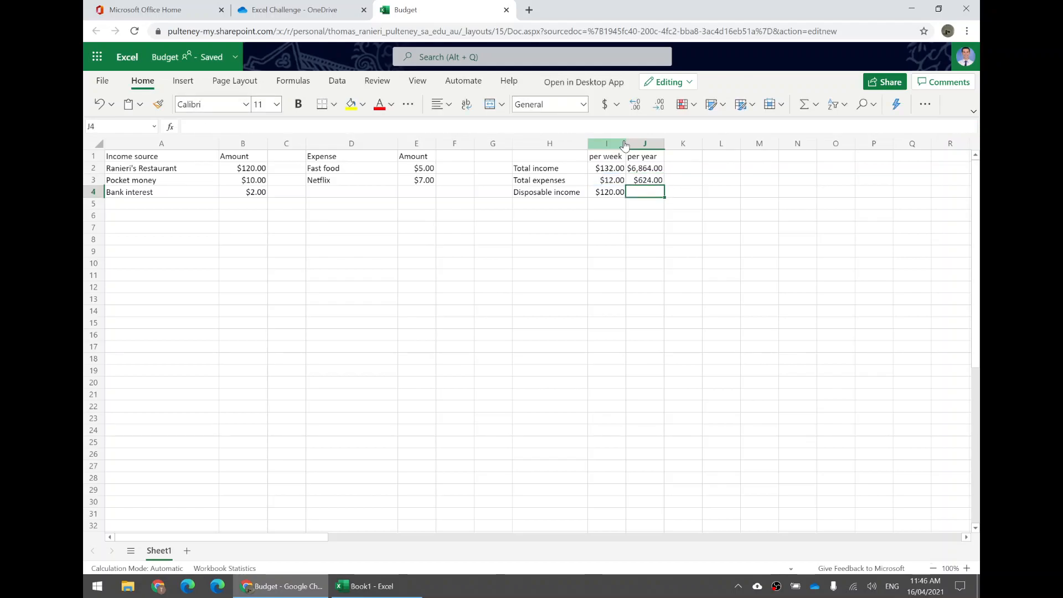
- Copy the yearly expenses formula from J3 into J4 for the yearly disposable income
click(641, 178)
click(645, 169)
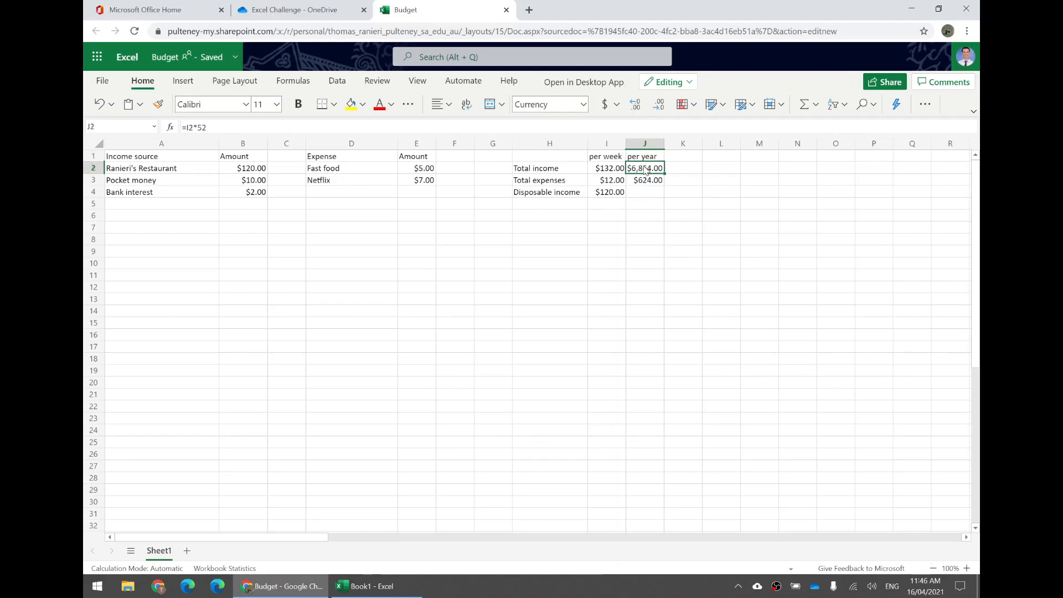
click(657, 182)
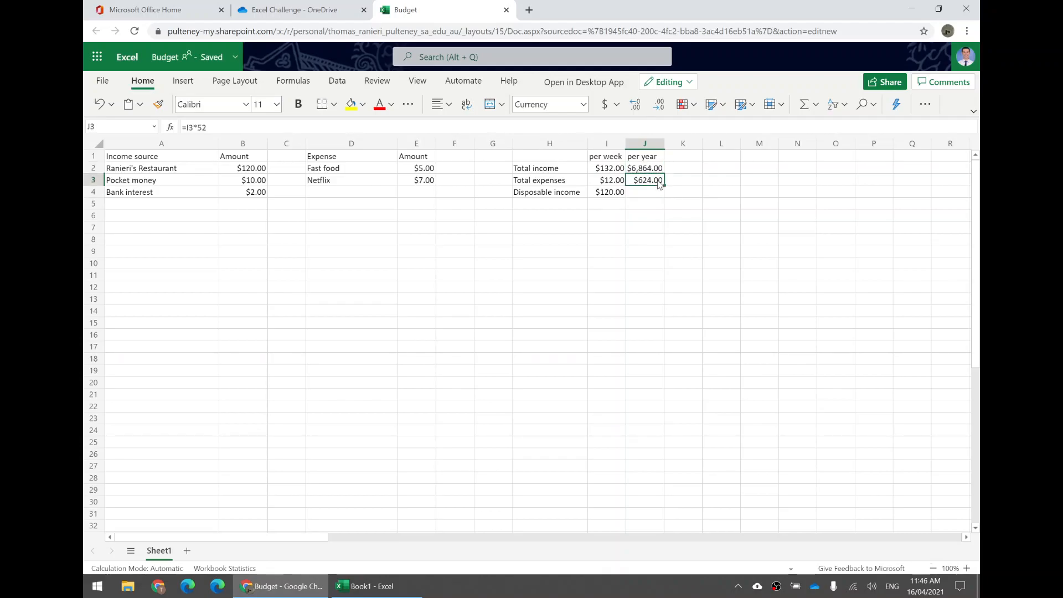
click(646, 194)
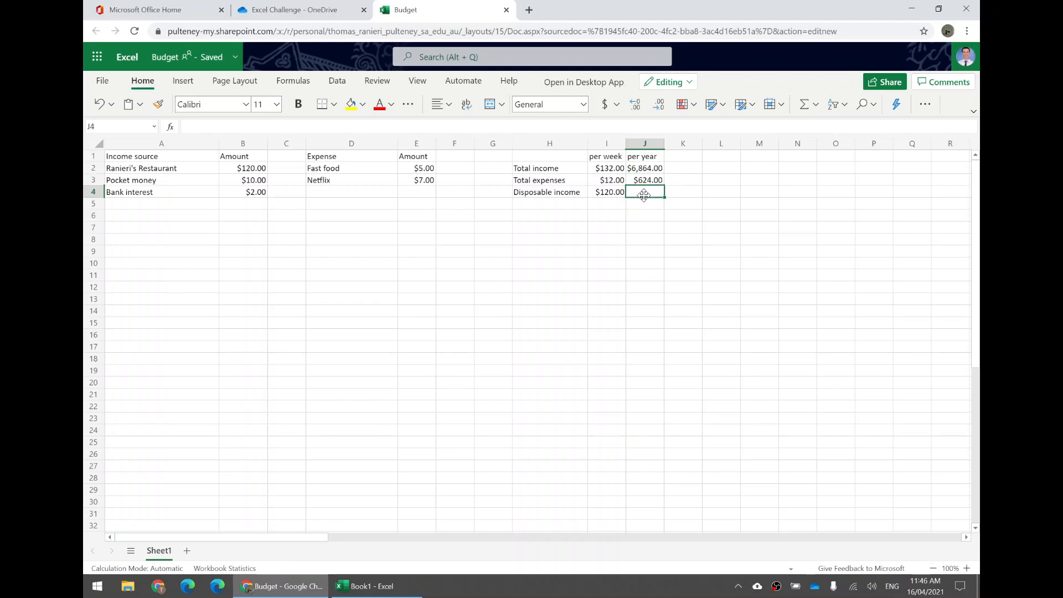
click(646, 183)
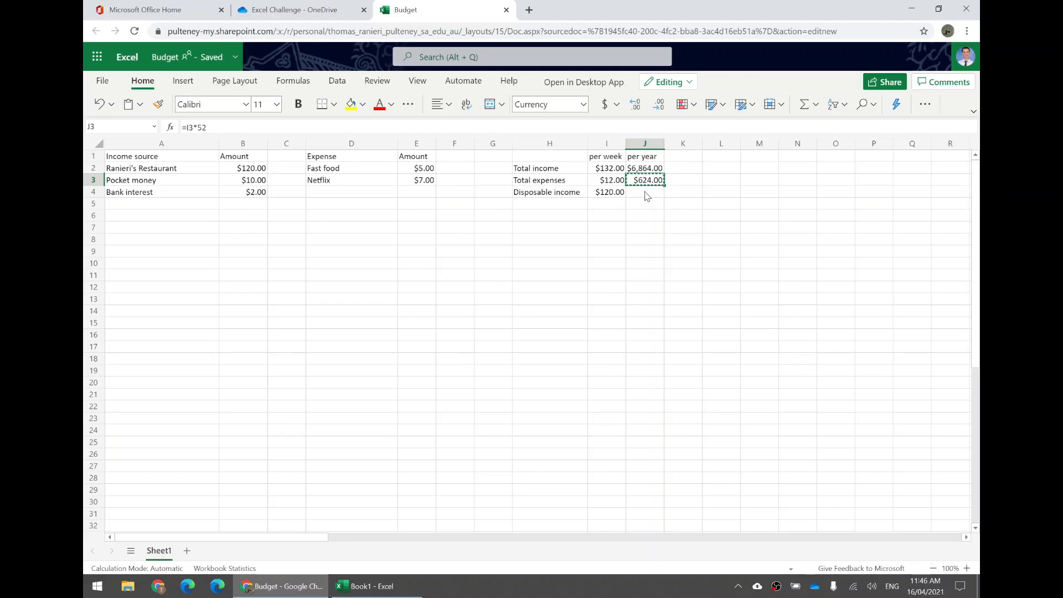
click(645, 194)
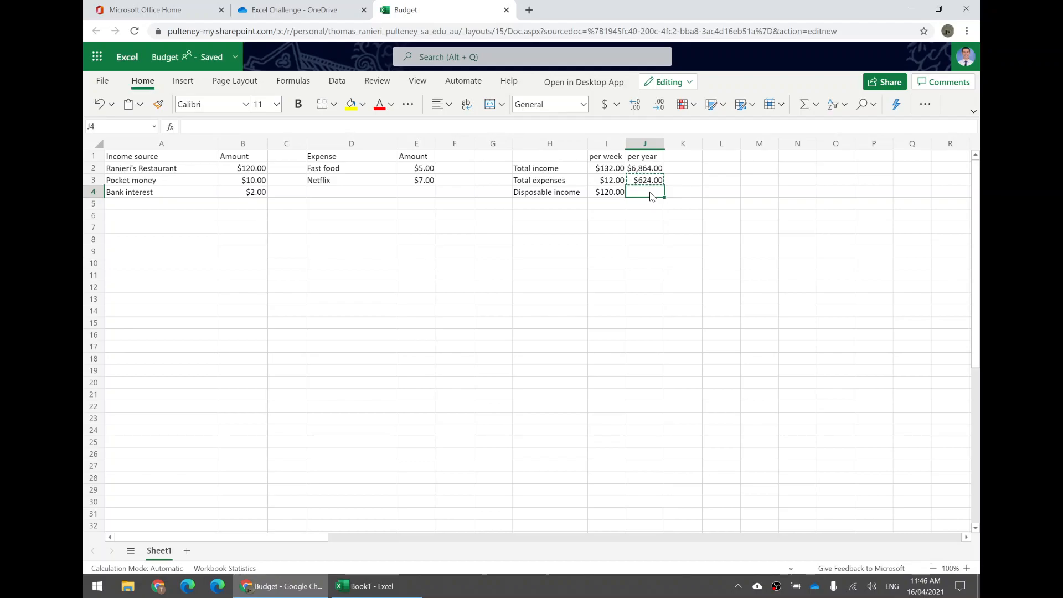
key(ctrl+v)
click(667, 193)
- Inspect the cell references in the yearly formulas in J3 and J4
click(646, 179)
click(217, 128)
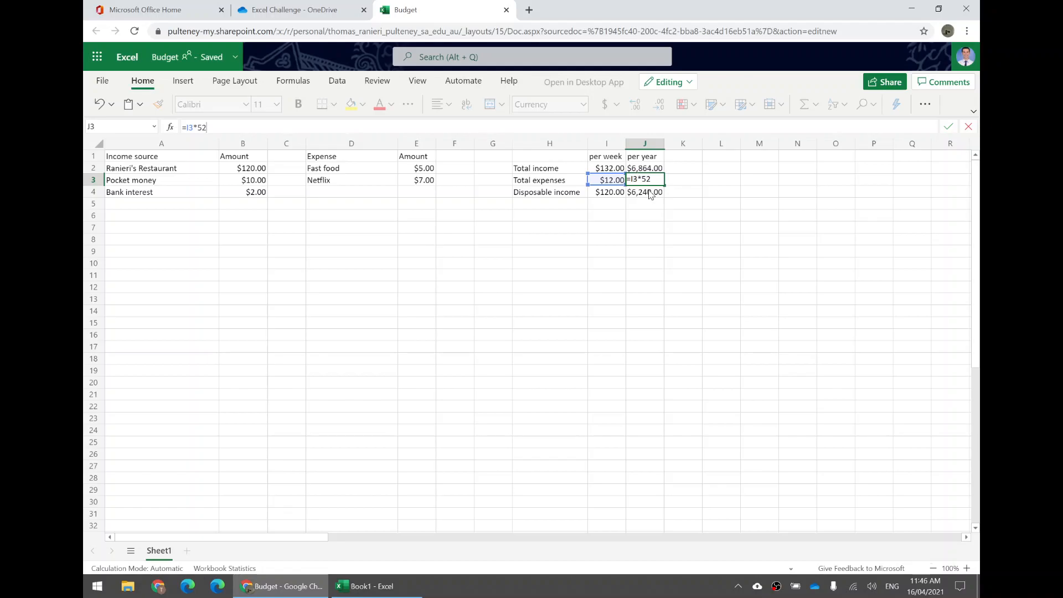
key(ctrl+Return)
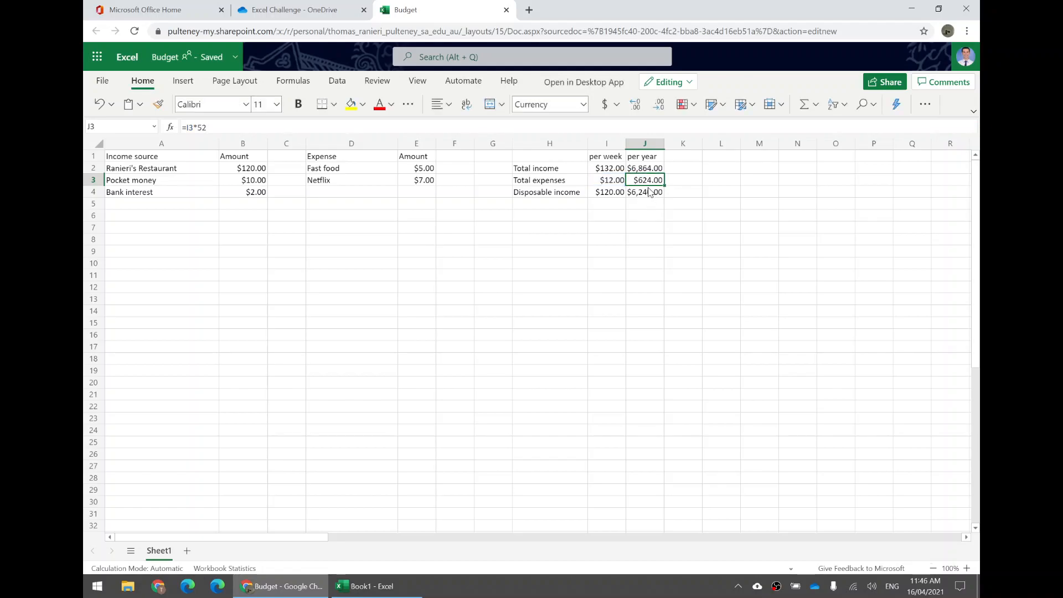
click(649, 193)
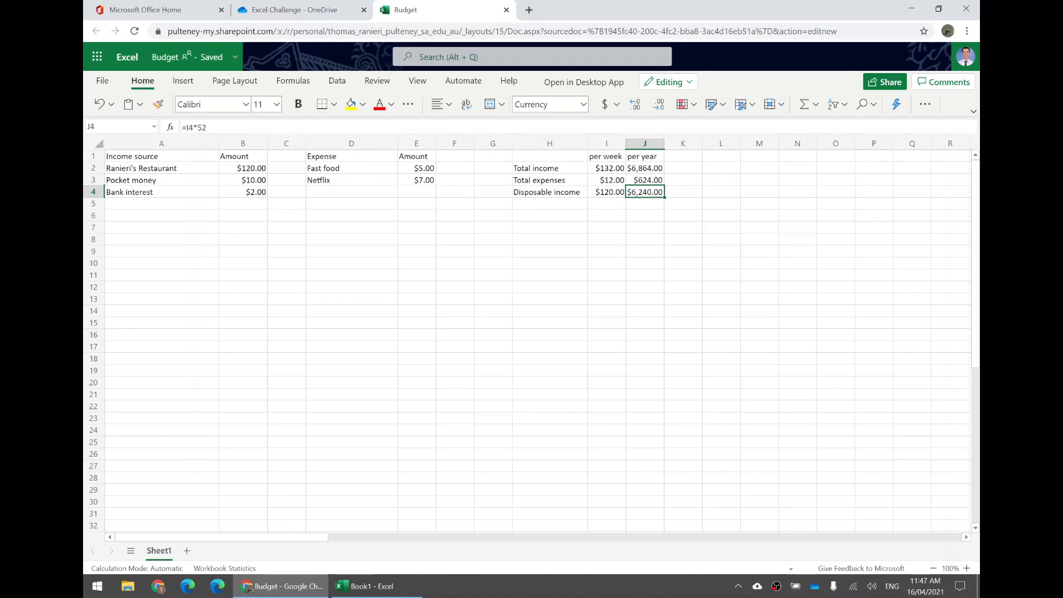
key(F2)
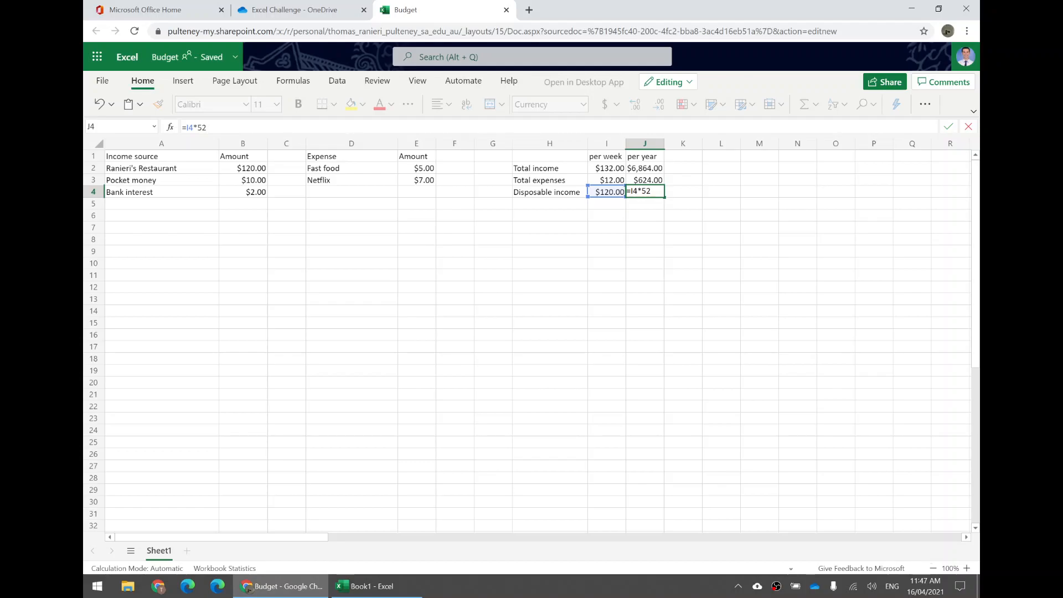
key(Return)
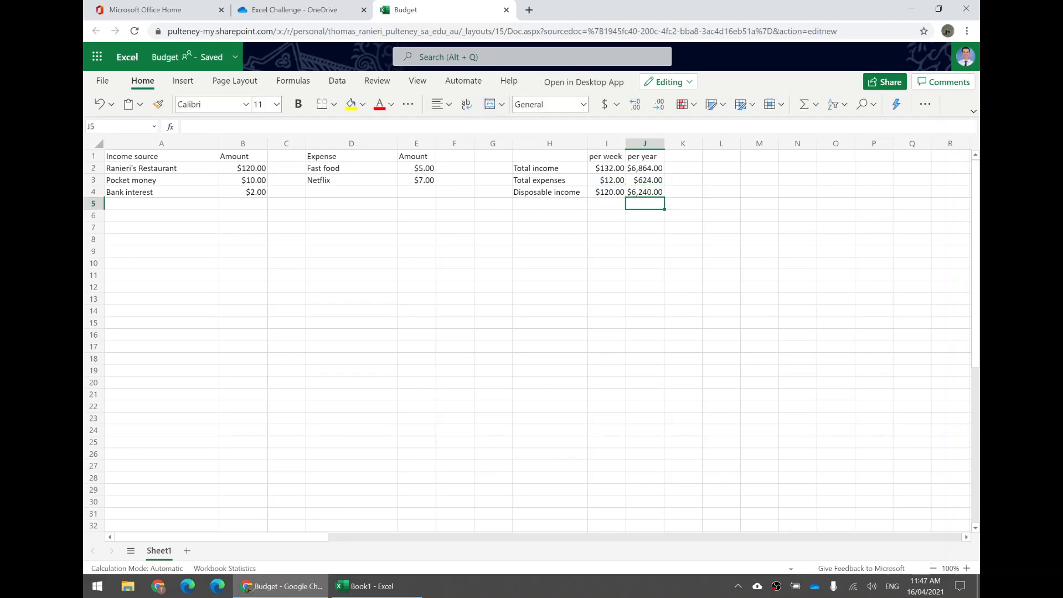
click(655, 196)
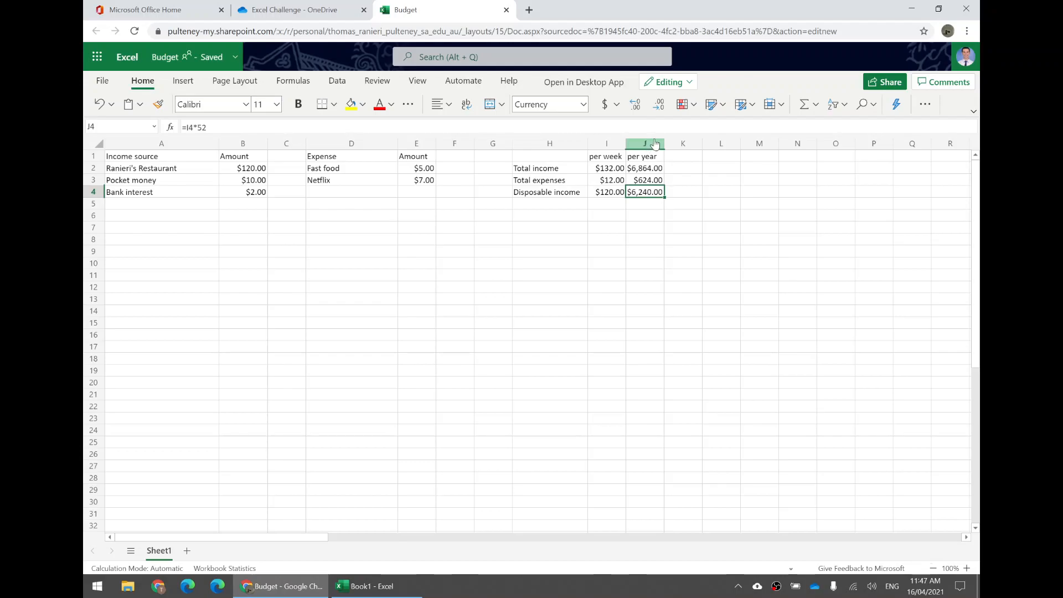
- Insert a new column before the "per week" column in the summary
click(613, 173)
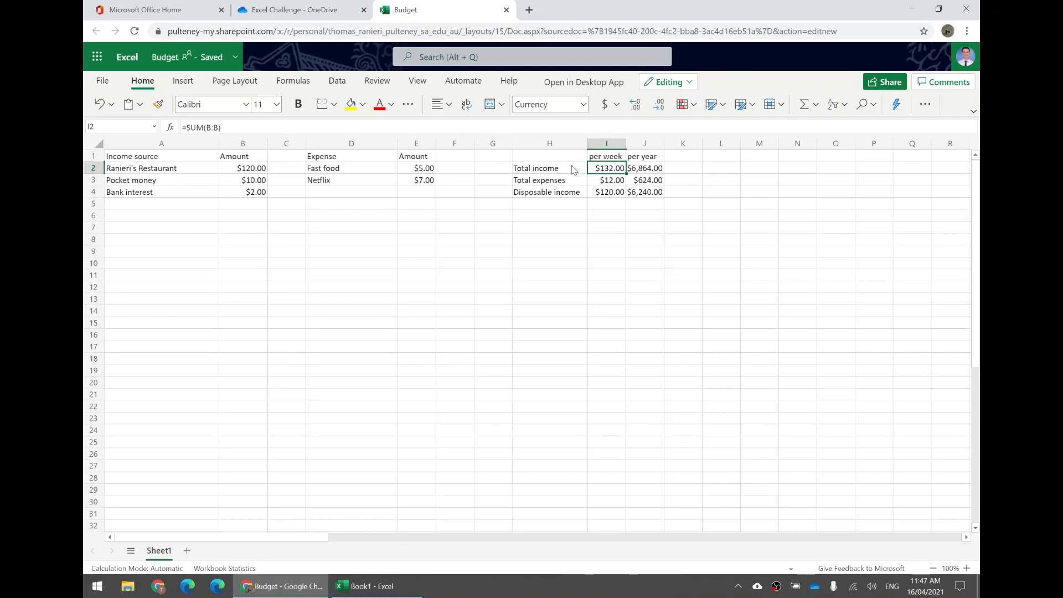
click(605, 160)
click(654, 158)
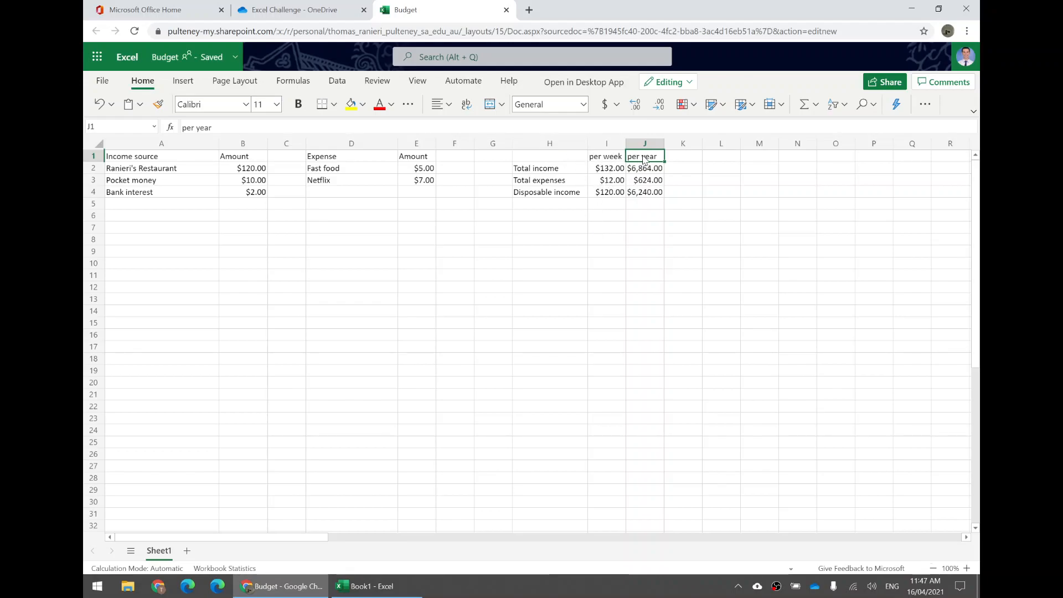
click(593, 160)
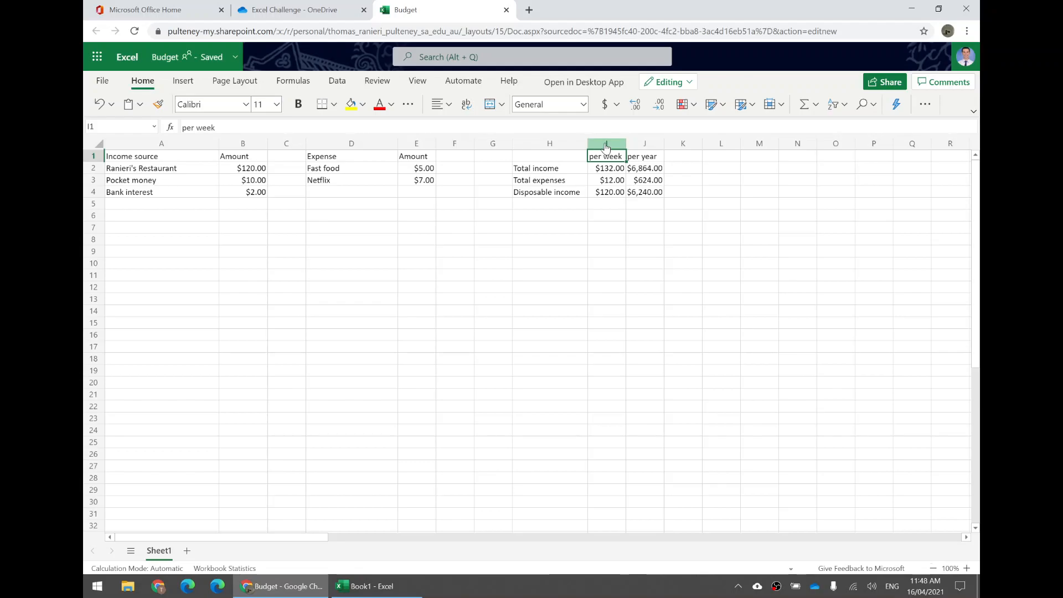
click(607, 145)
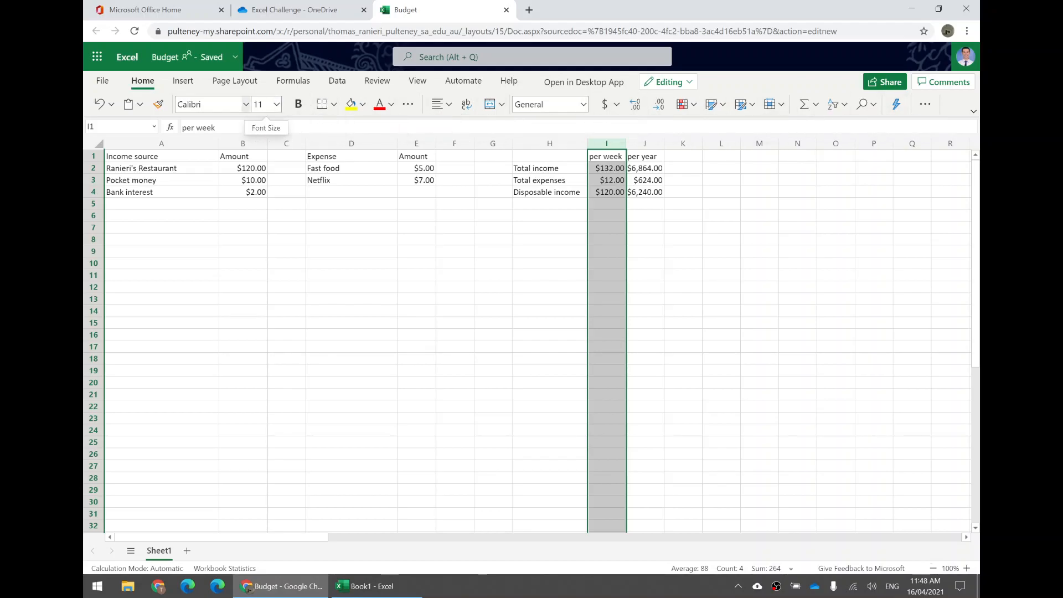
click(185, 83)
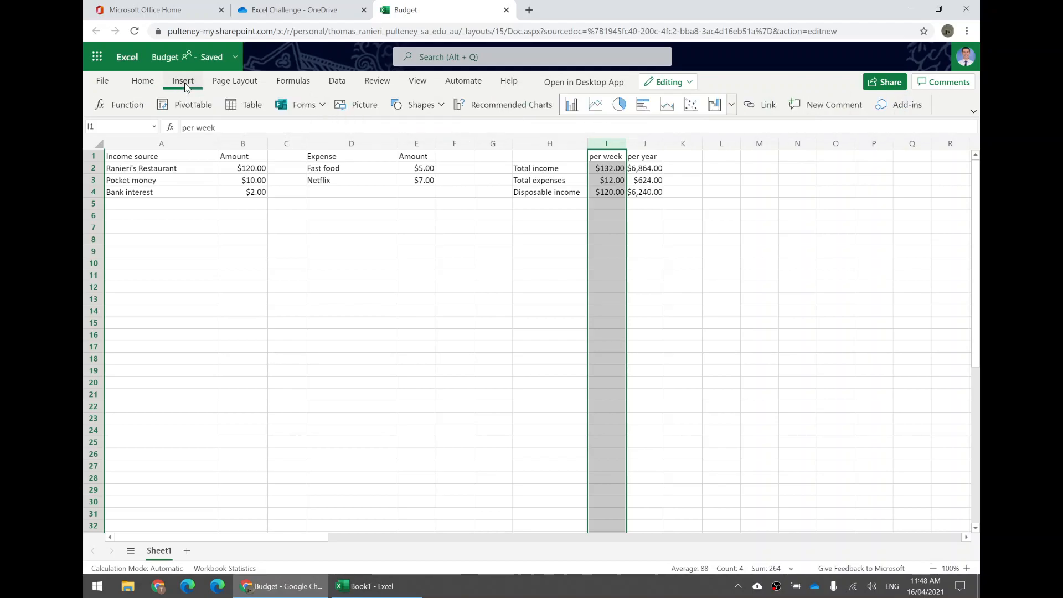
click(142, 82)
click(408, 104)
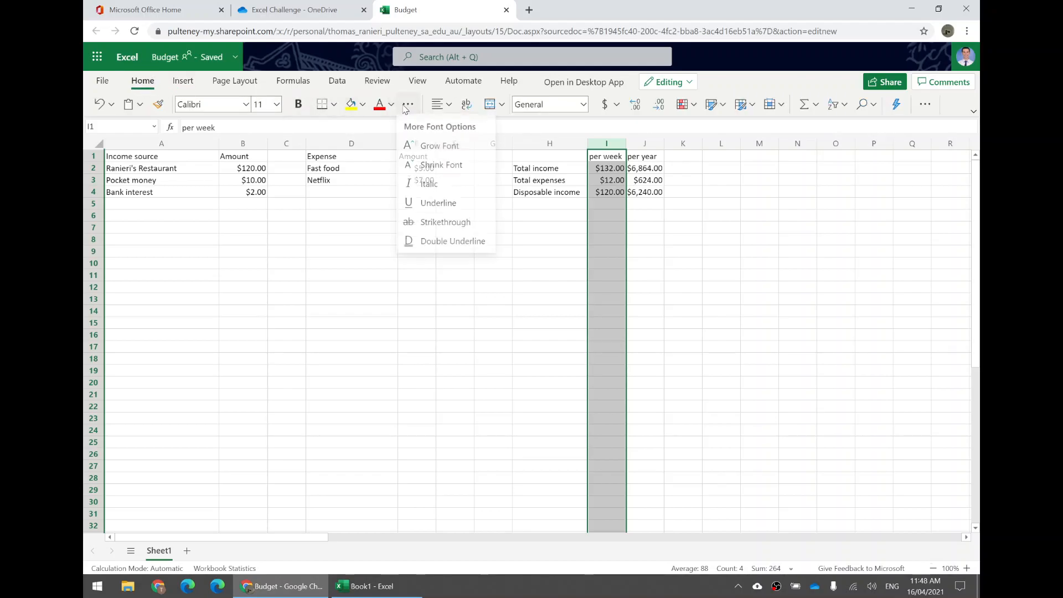
click(408, 105)
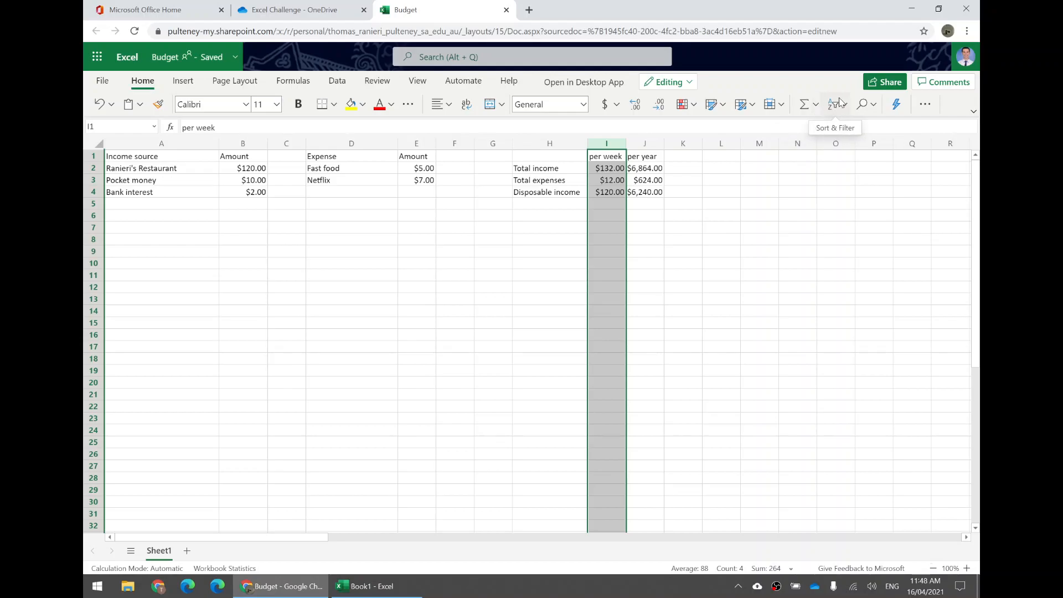
click(919, 104)
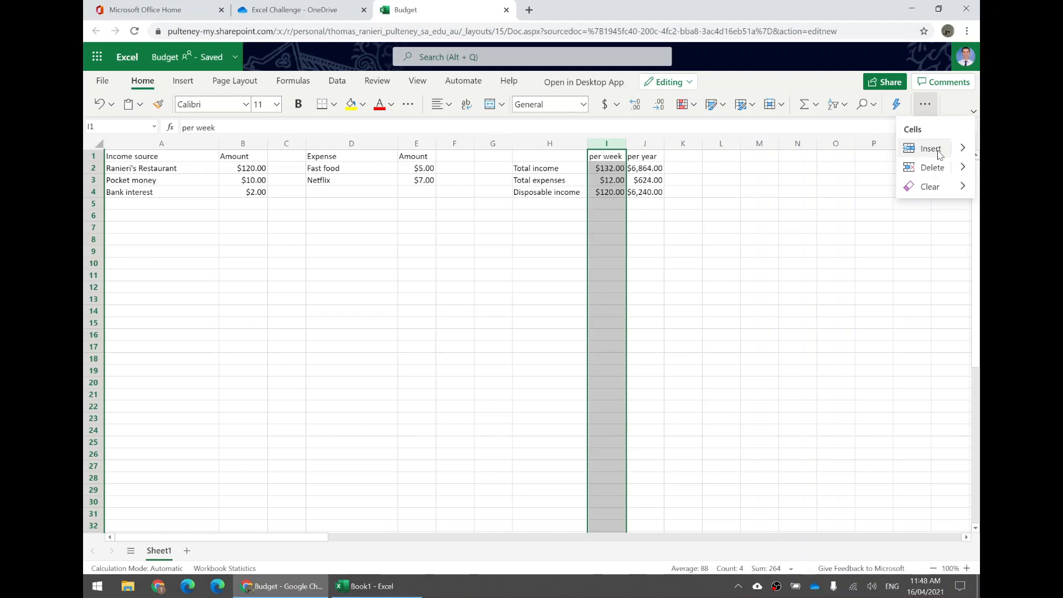
click(935, 154)
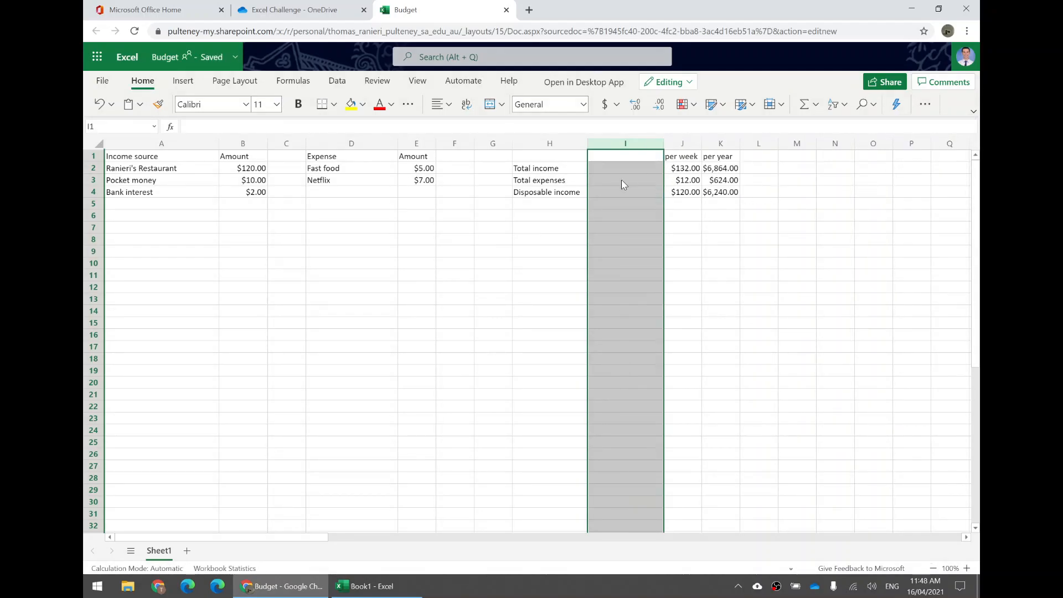
- Add the header "per day" in I1 and narrow column I to about the width of the weekly column
click(631, 157)
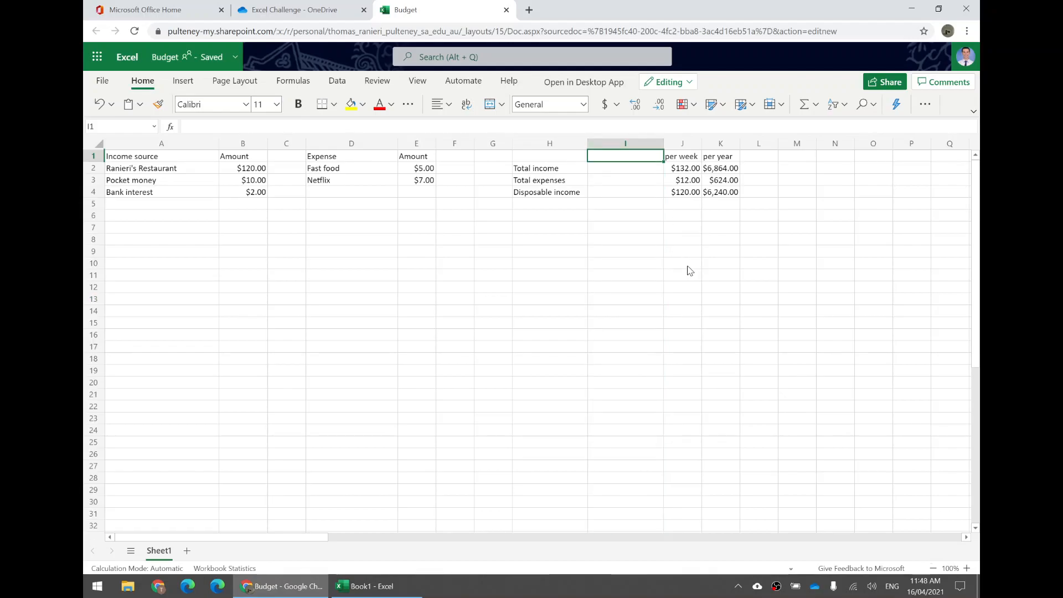
text(per day)
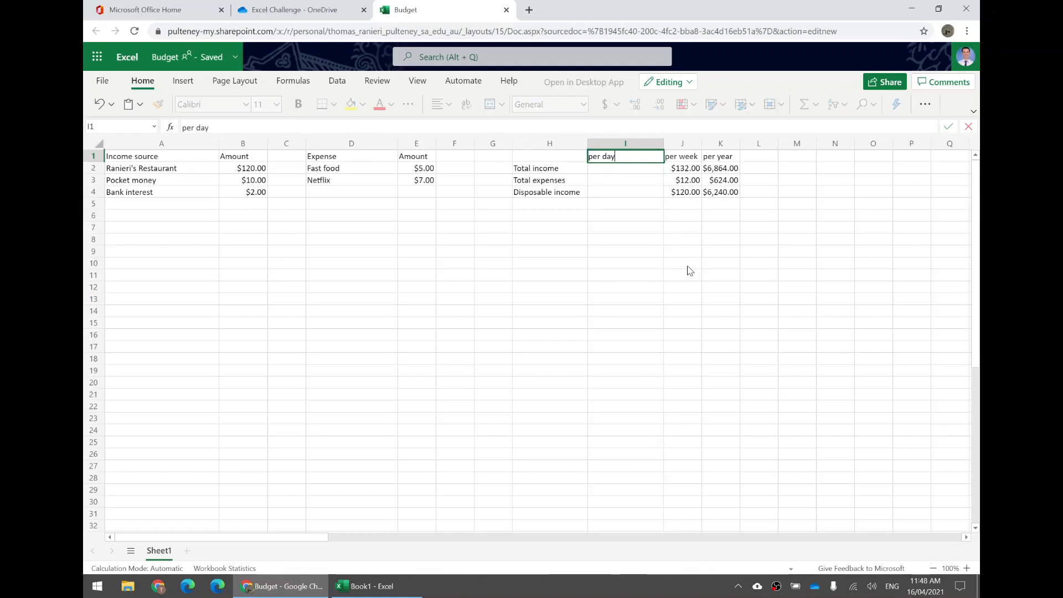
key(Return)
drag(664, 145, 620, 145)
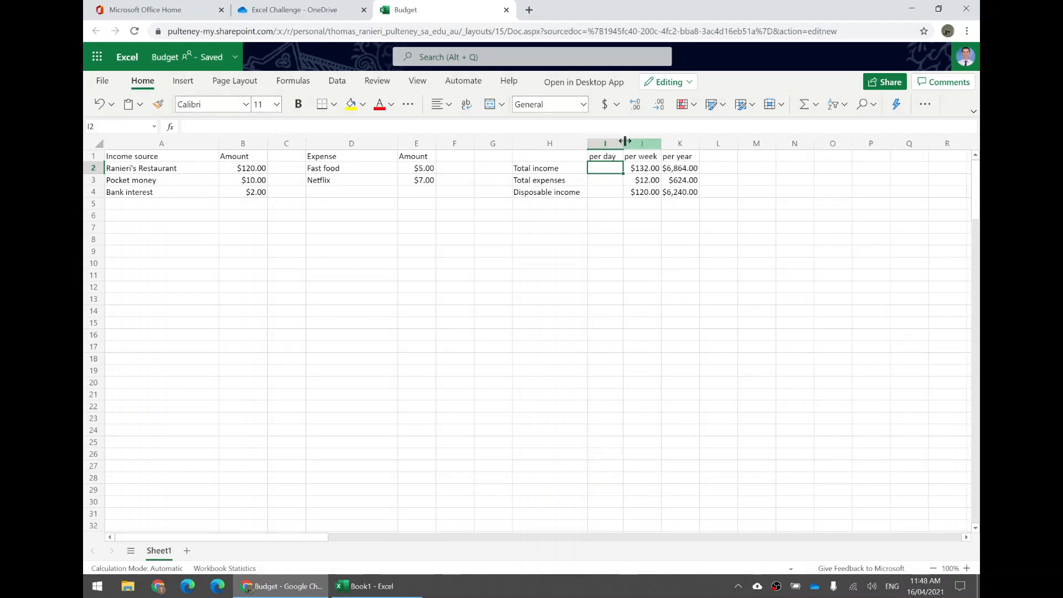
drag(623, 143, 627, 145)
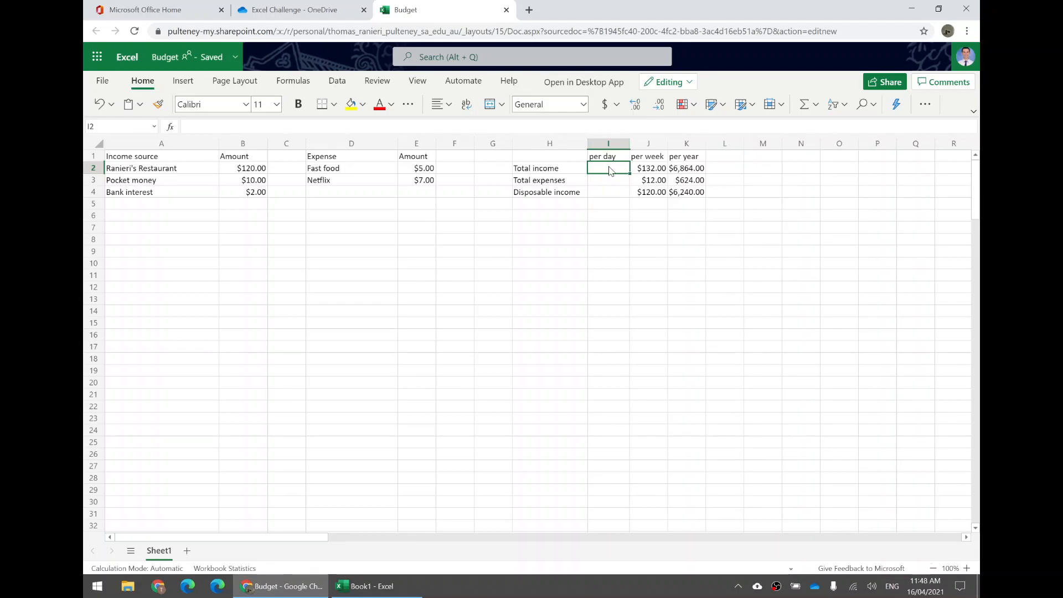
- Enter the formula =J2/7 in I2 to calculate the daily total income from the weekly amount
click(643, 170)
click(604, 170)
click(650, 174)
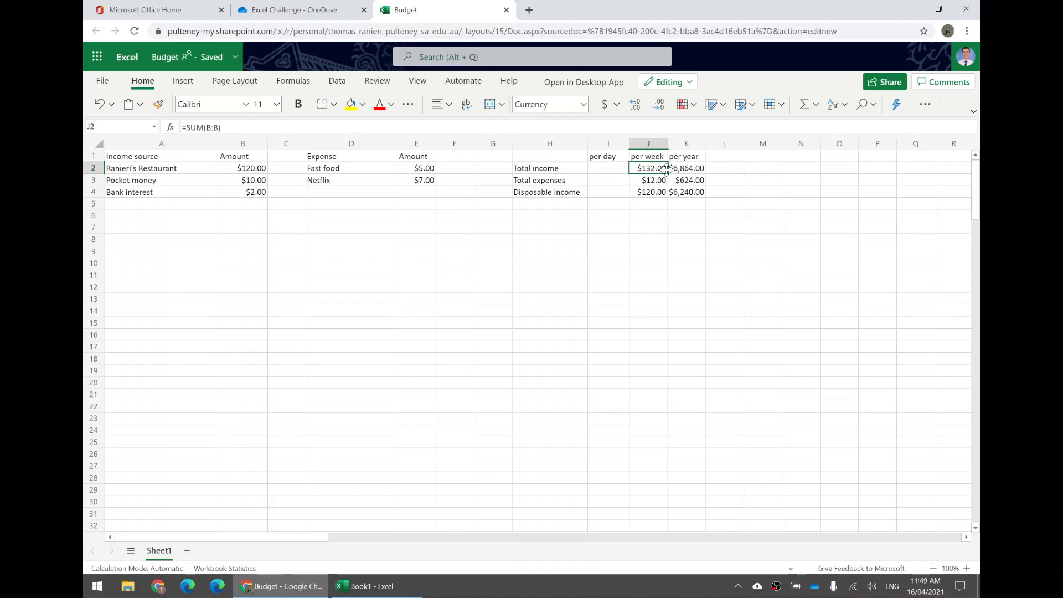
click(603, 174)
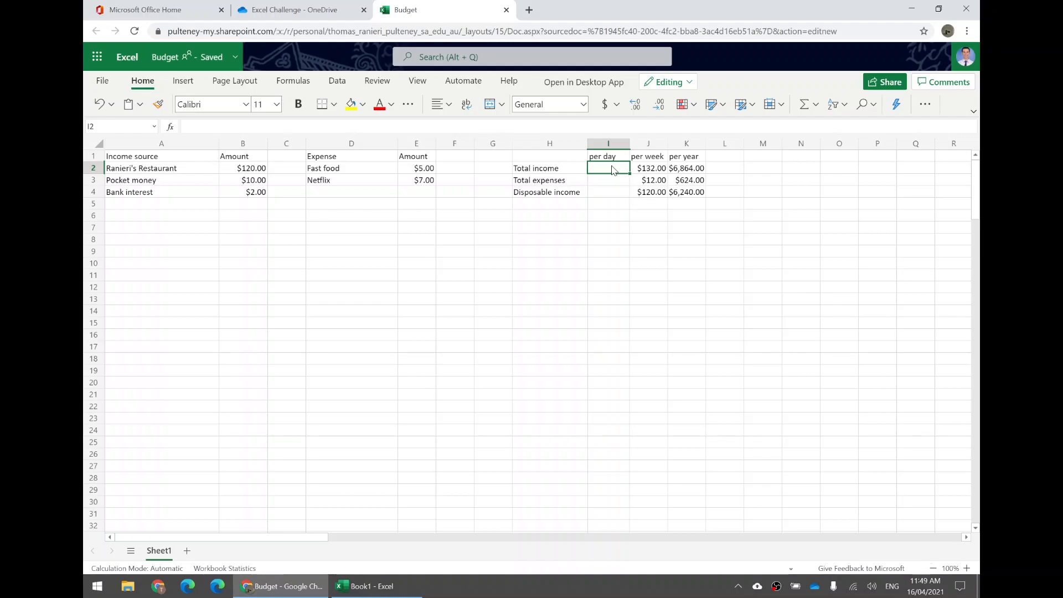
text(=)
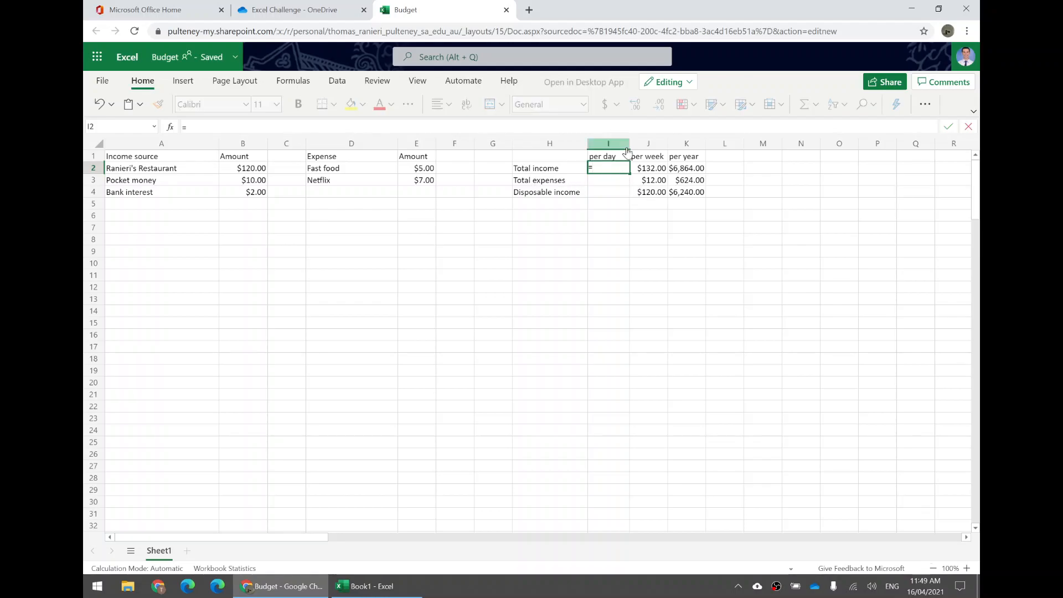
click(652, 170)
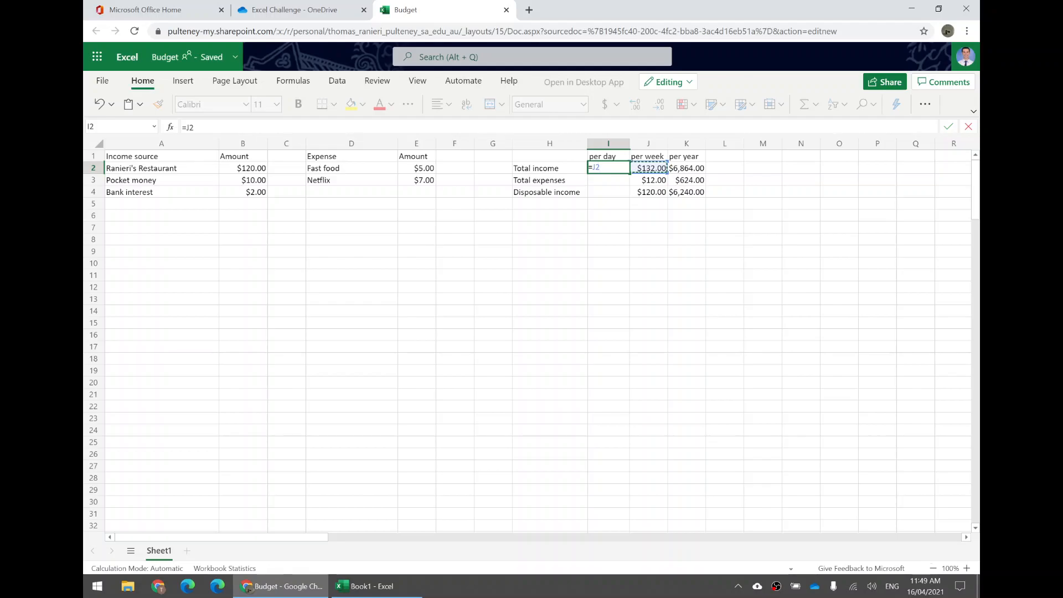
text(/7)
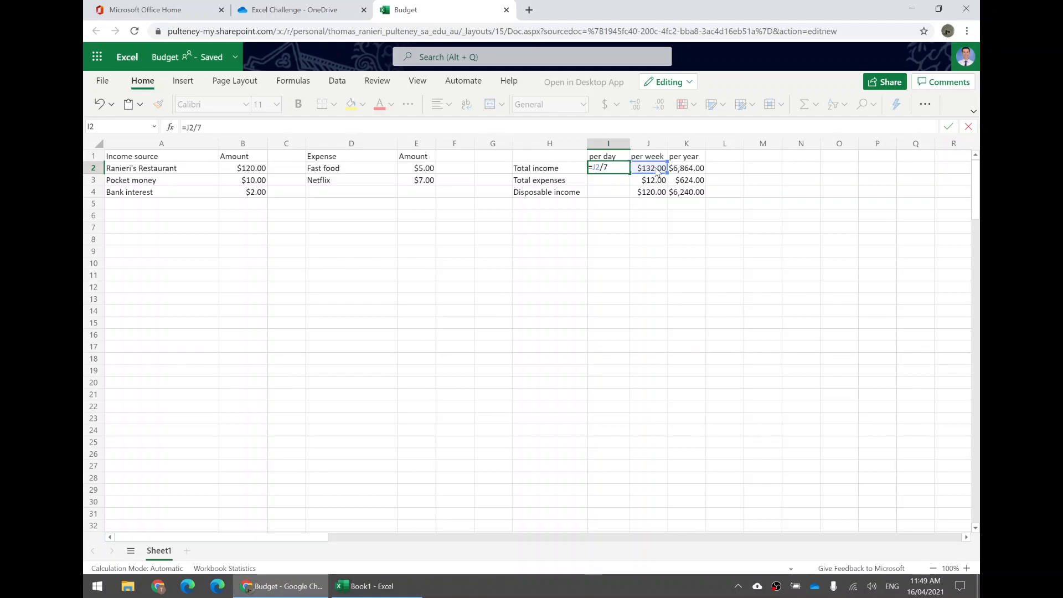
key(Return)
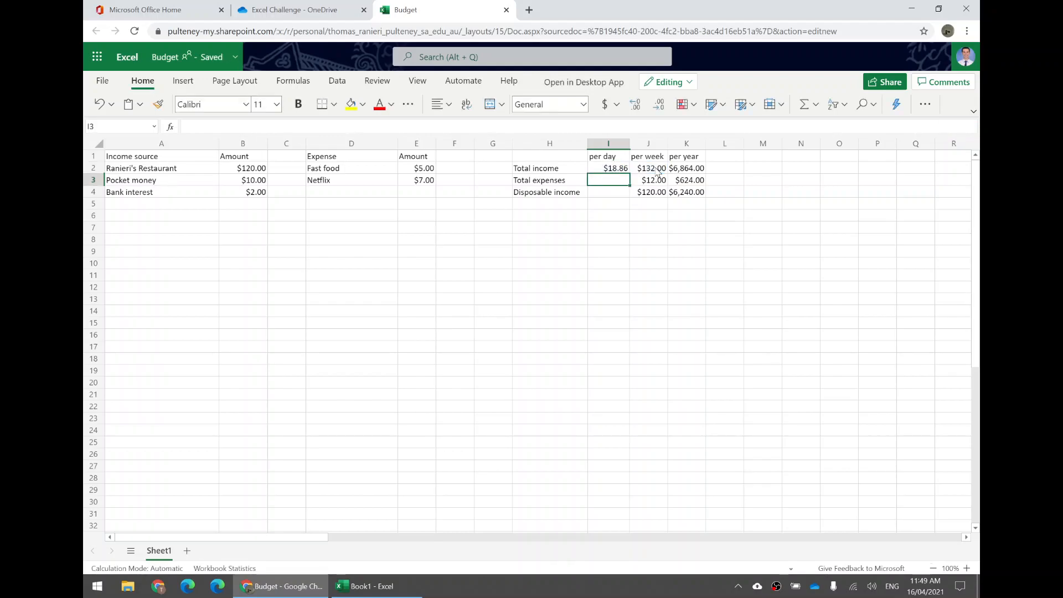
- Copy the daily income formula from I2 into I3 and I4 for daily expenses and disposable income
click(619, 173)
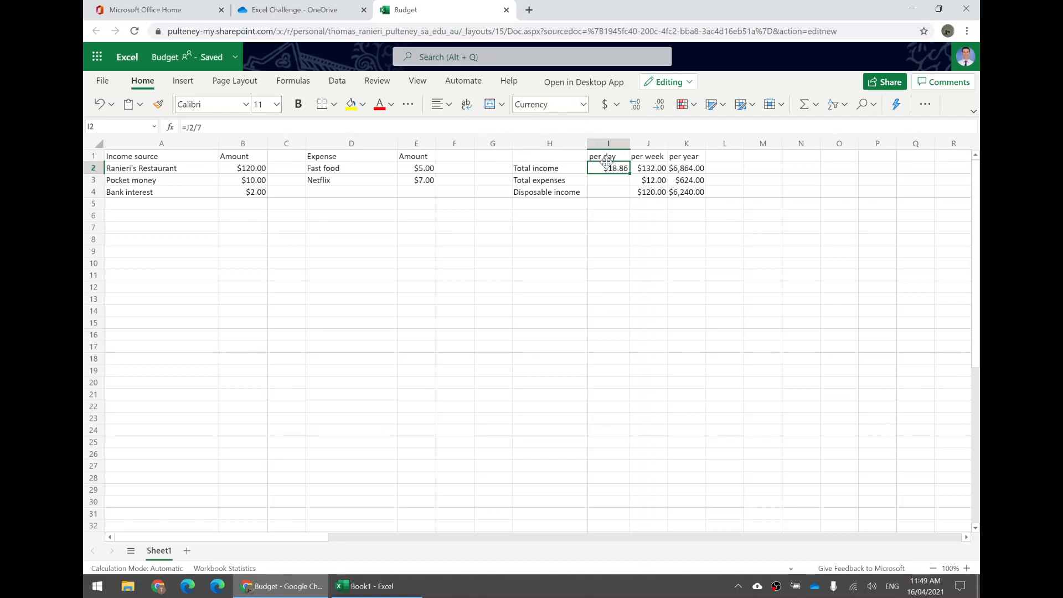
click(704, 186)
click(609, 171)
double_click(609, 172)
key(Escape)
key(ctrl+c)
click(610, 184)
key(ctrl+v)
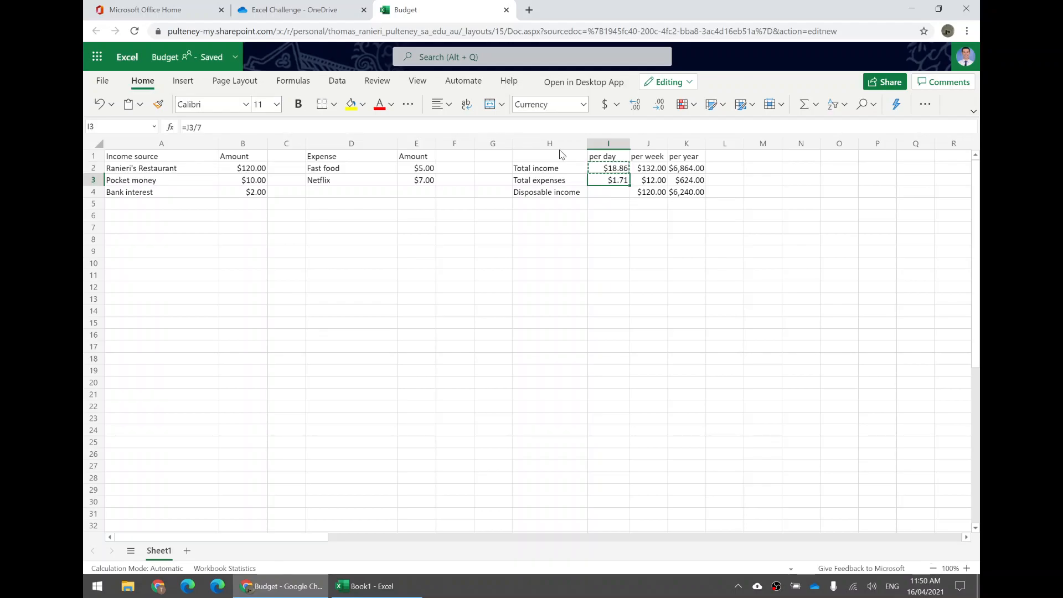
click(609, 193)
key(ctrl+v)
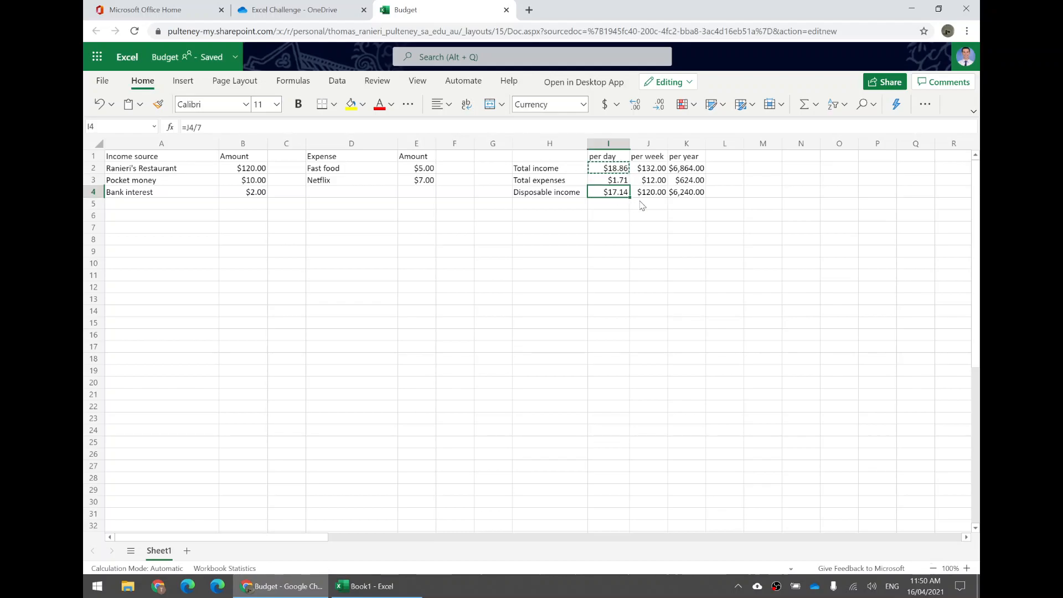
key(Escape)
- Review the summary's expense and disposable income rows, its day, week and year columns, and the overall sheet layout
click(574, 183)
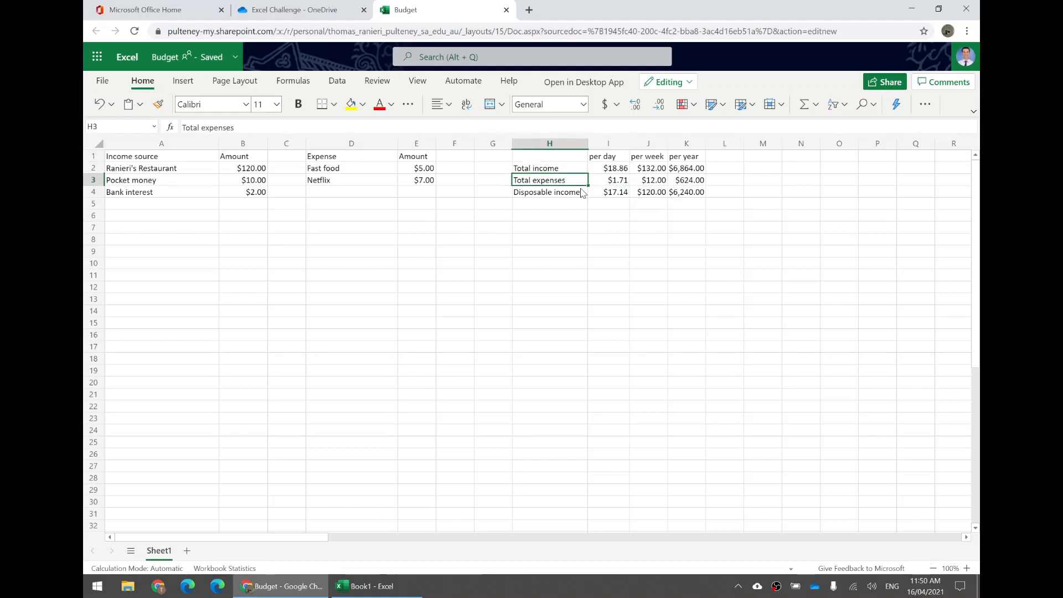
click(579, 193)
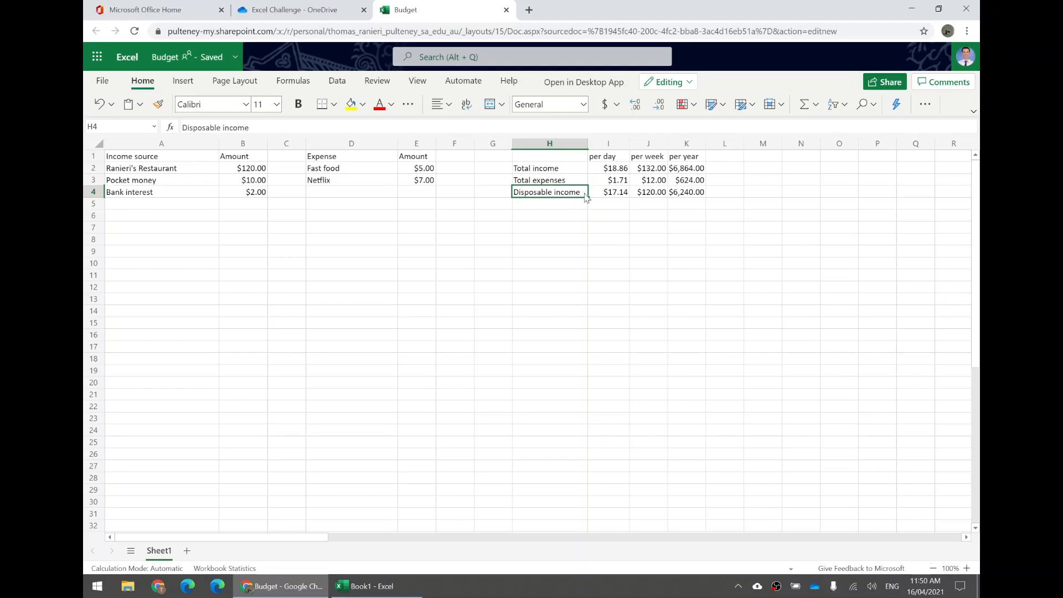
click(601, 145)
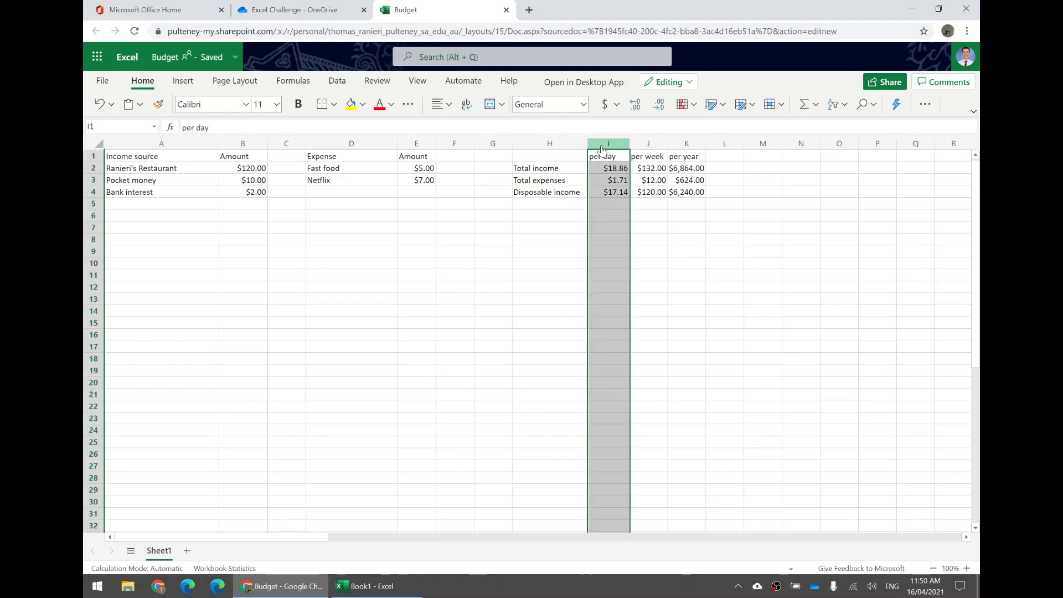
click(648, 145)
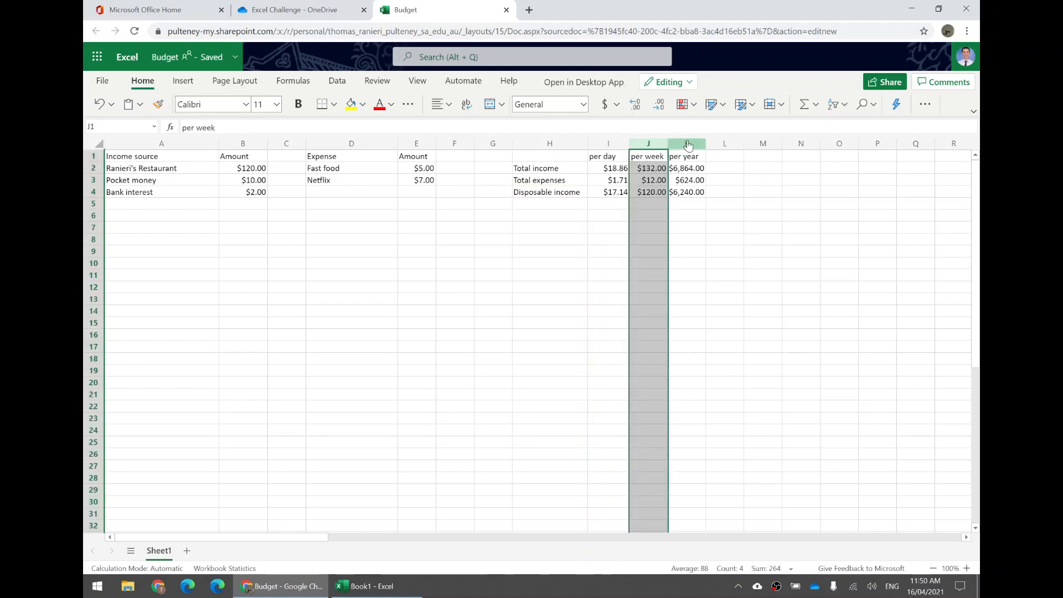
click(688, 145)
click(622, 194)
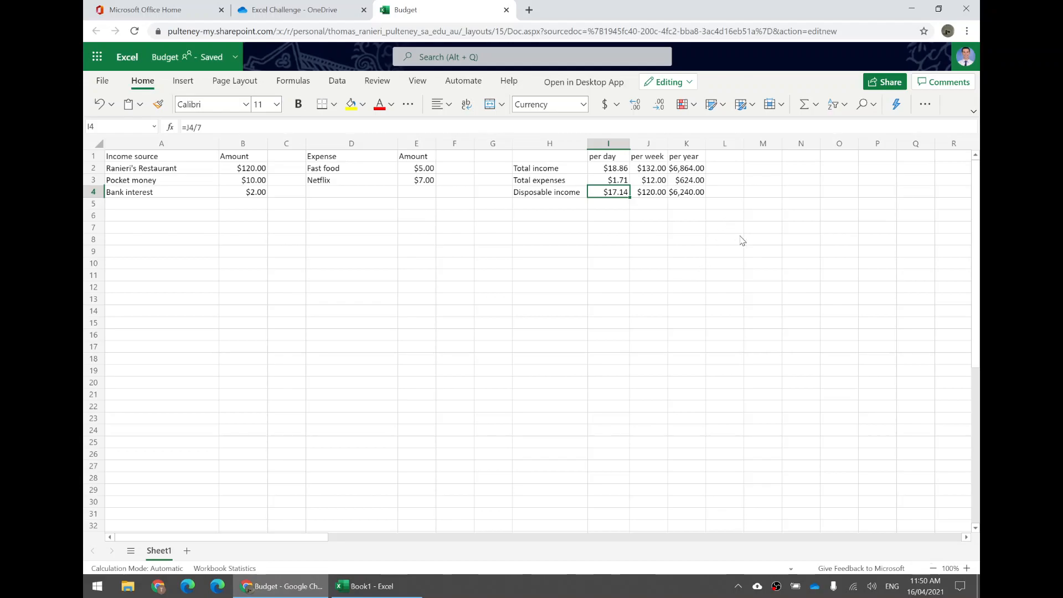
drag(762, 264, 92, 124)
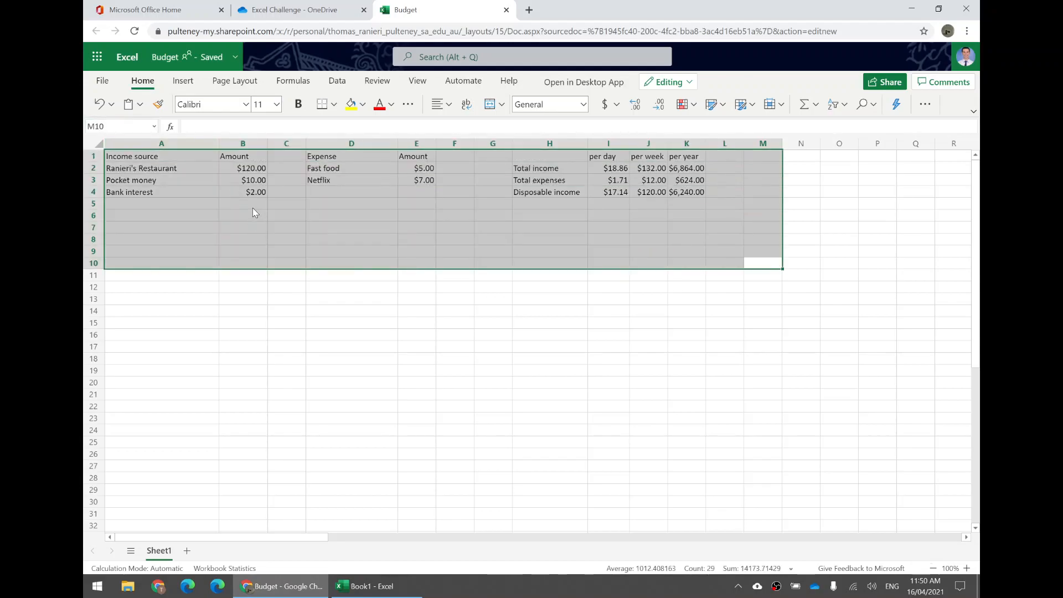
click(175, 160)
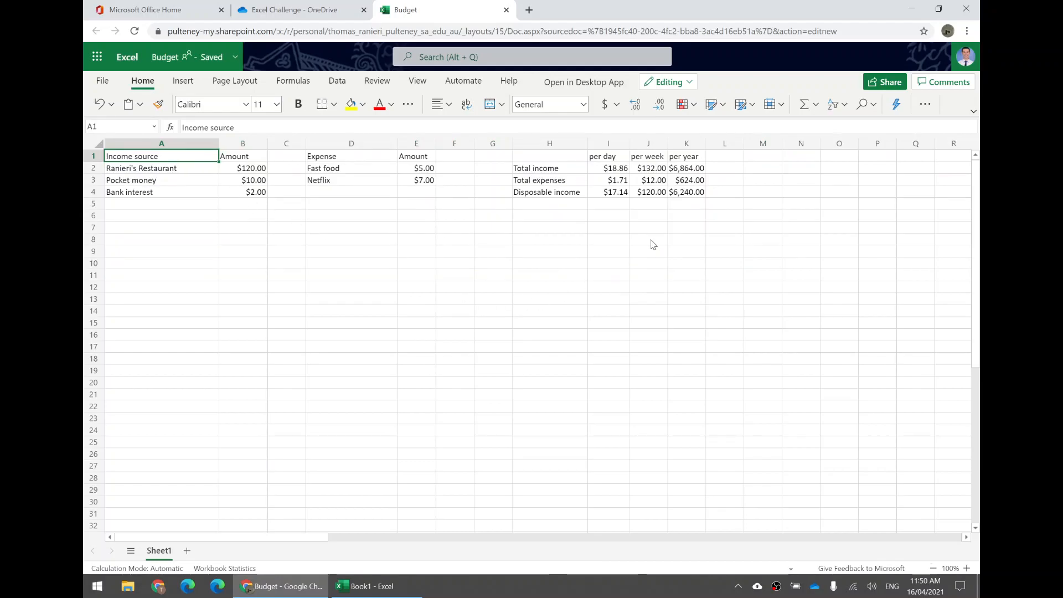
click(616, 194)
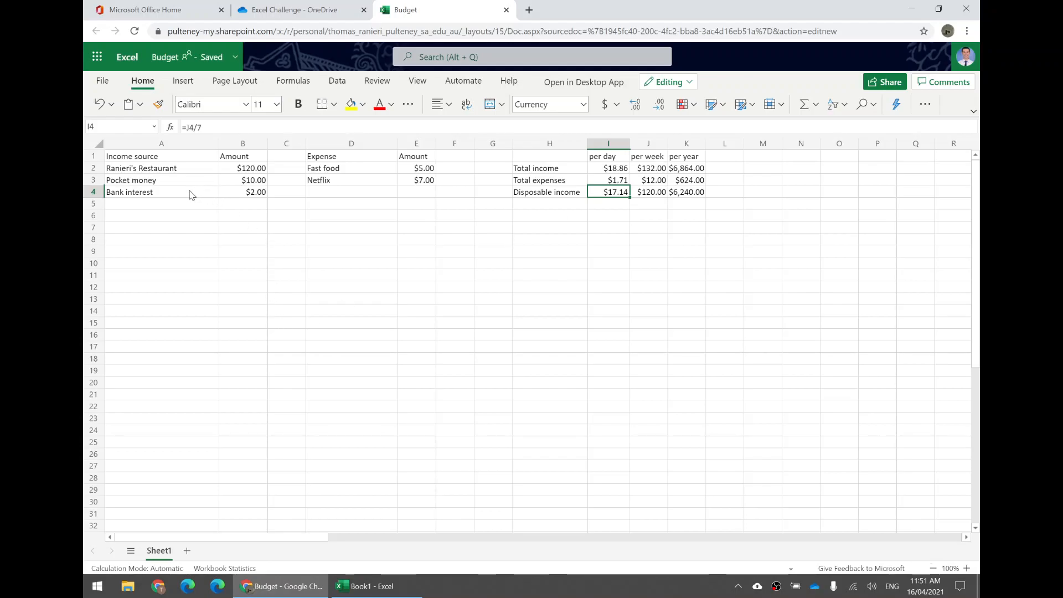
- Make the header cells in A1:B1 and D1:K1 bold
click(234, 157)
drag(234, 157, 190, 150)
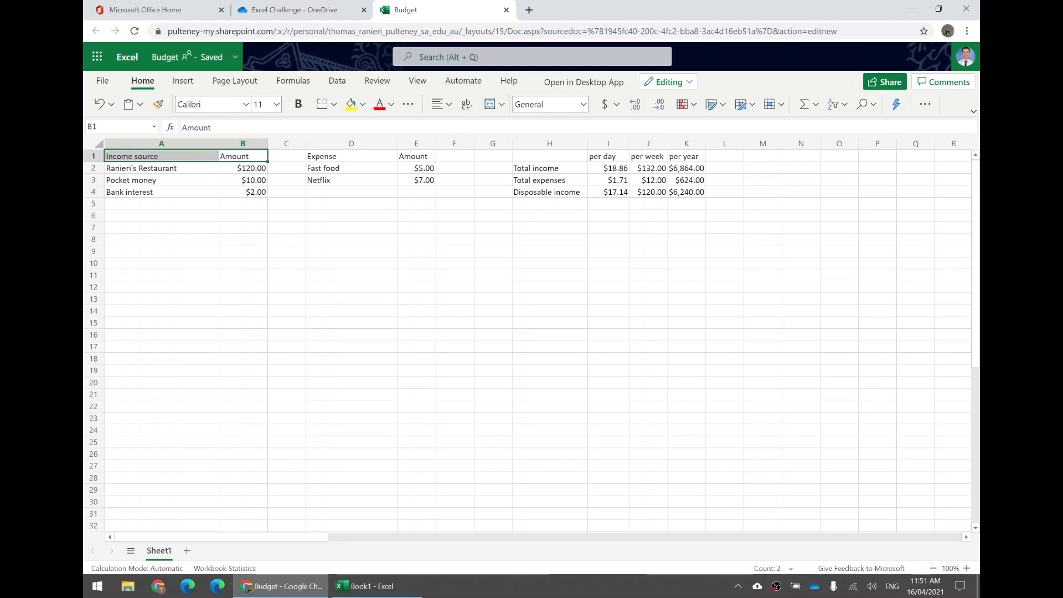
click(298, 105)
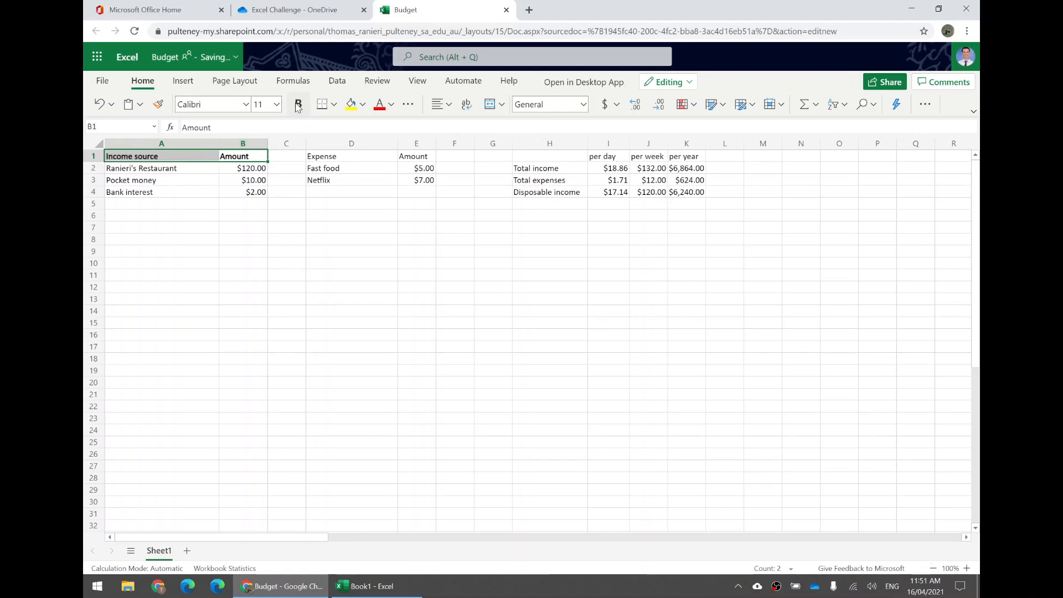
click(352, 159)
drag(353, 159, 692, 160)
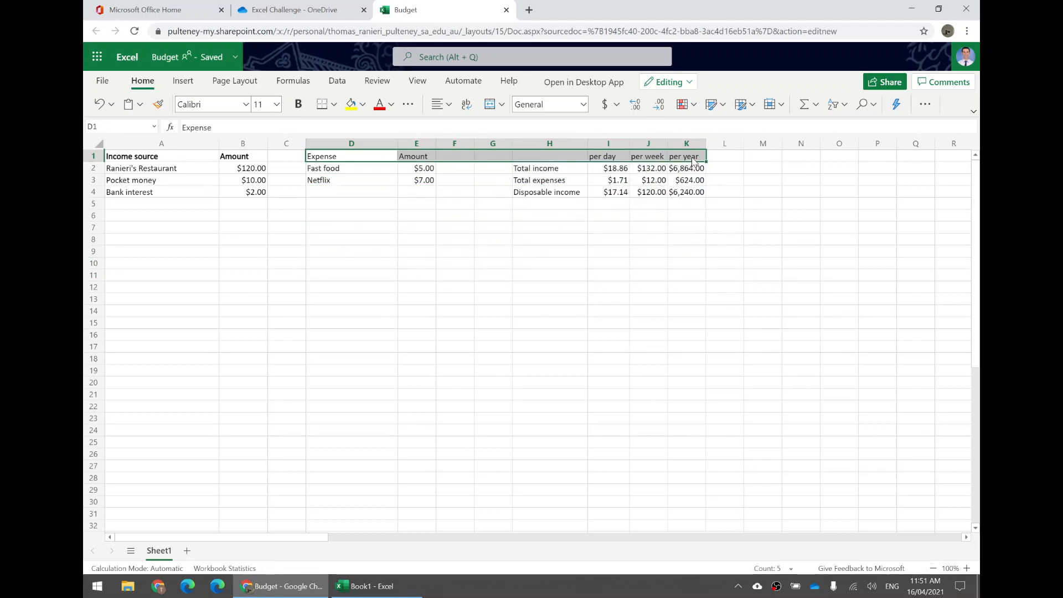
click(298, 104)
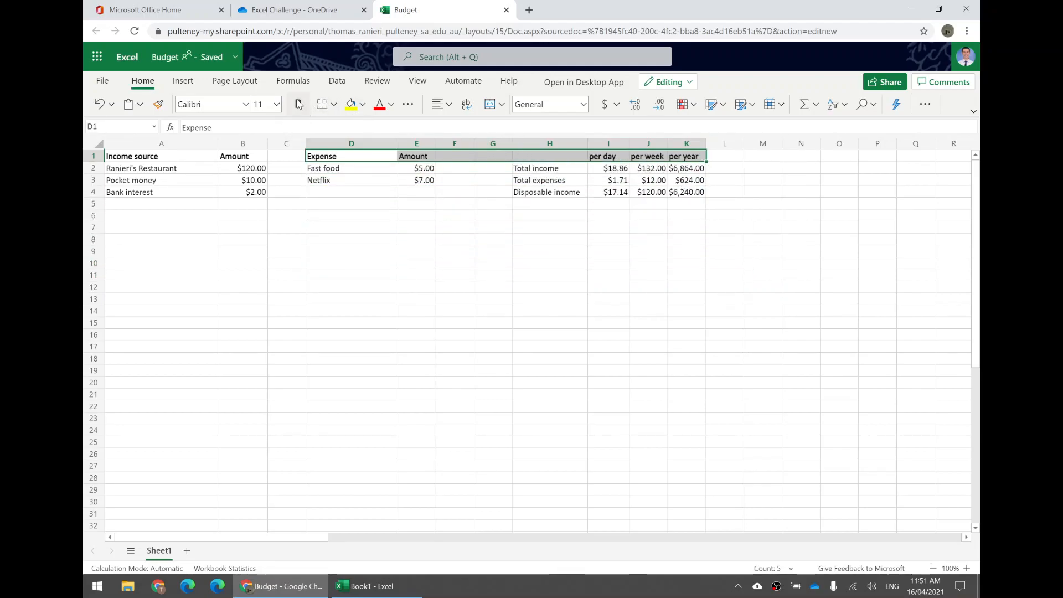
click(289, 304)
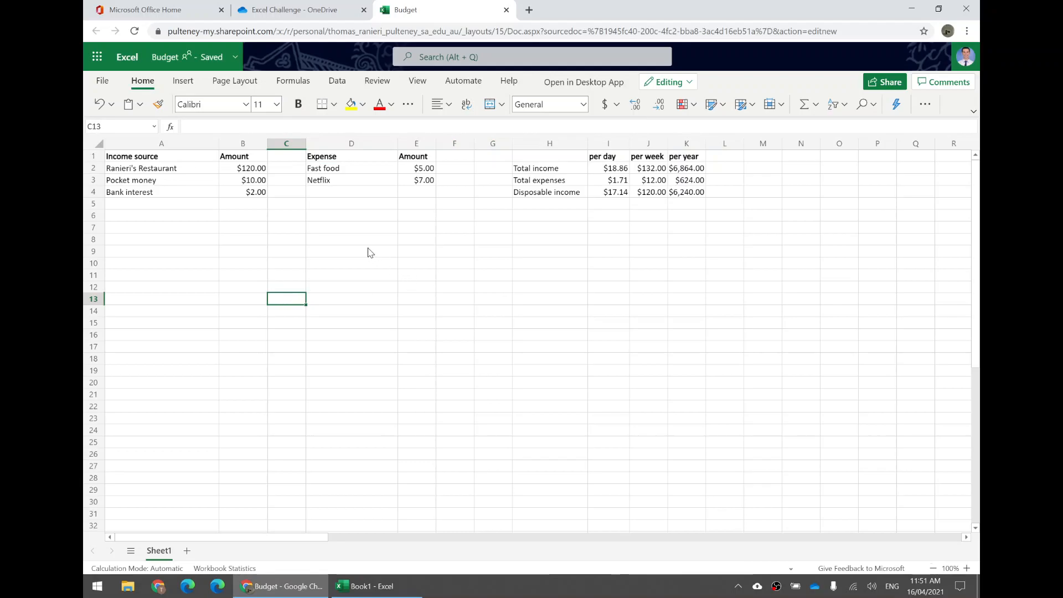
- Make the summary row labels in H2:H4 bold and centre them horizontally
drag(543, 198, 542, 171)
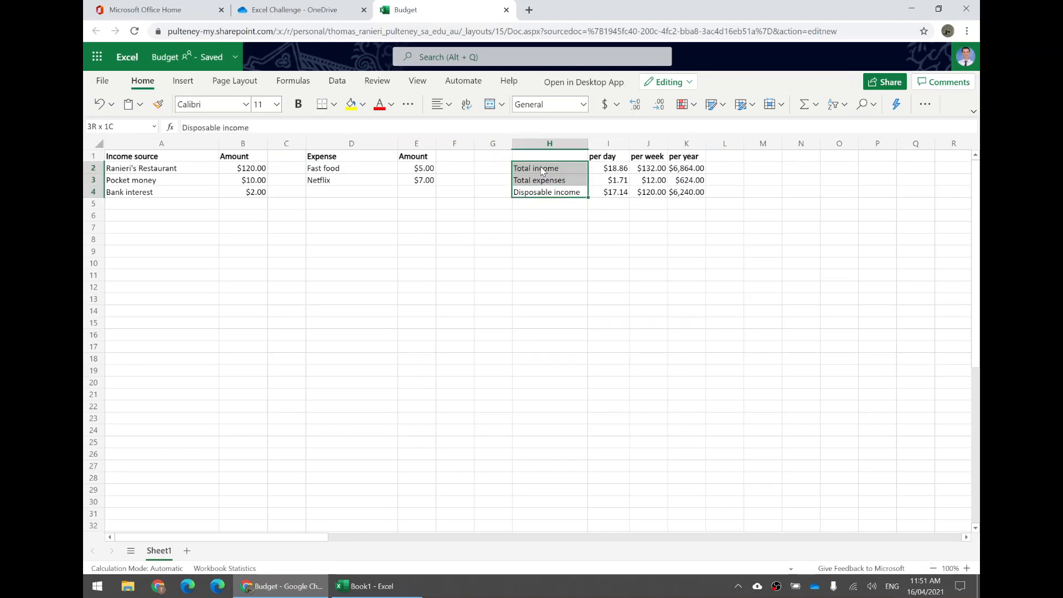
click(297, 105)
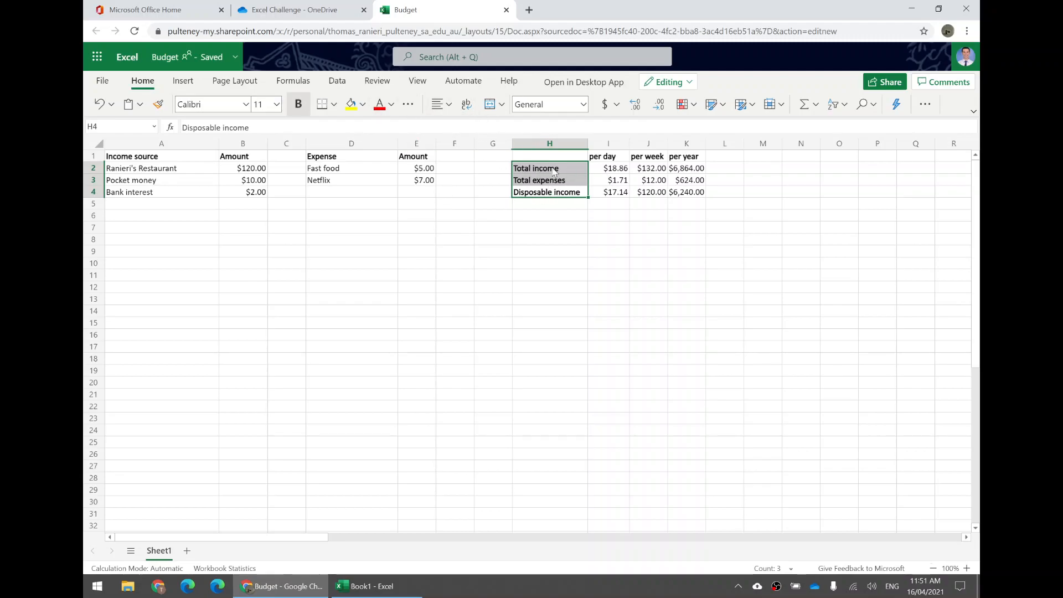
click(449, 105)
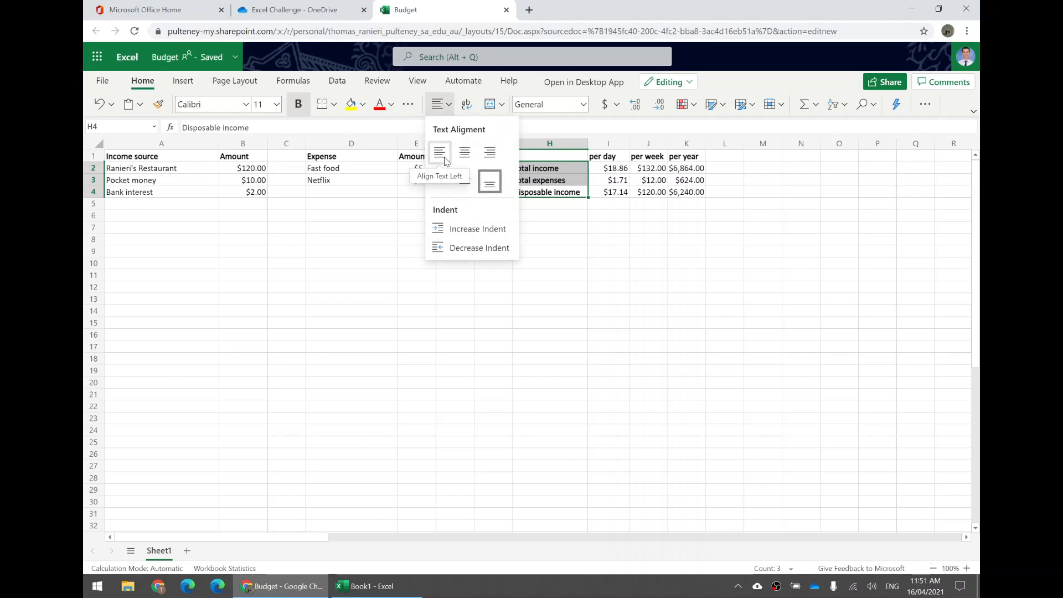
click(489, 153)
click(448, 106)
click(465, 151)
click(597, 203)
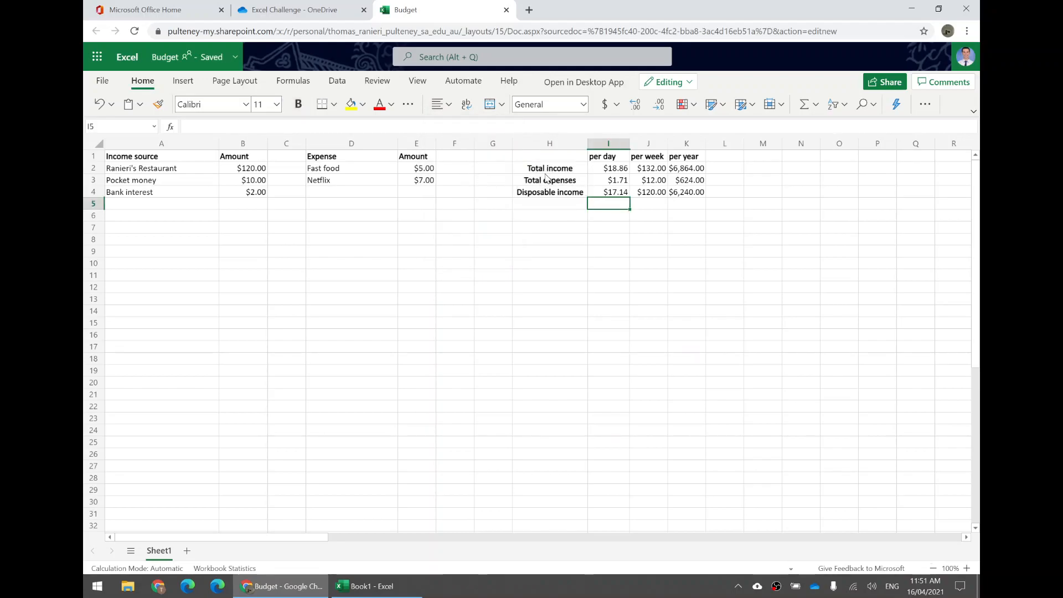
- Centre the header cells in A1:K1 horizontally
drag(697, 157, 108, 157)
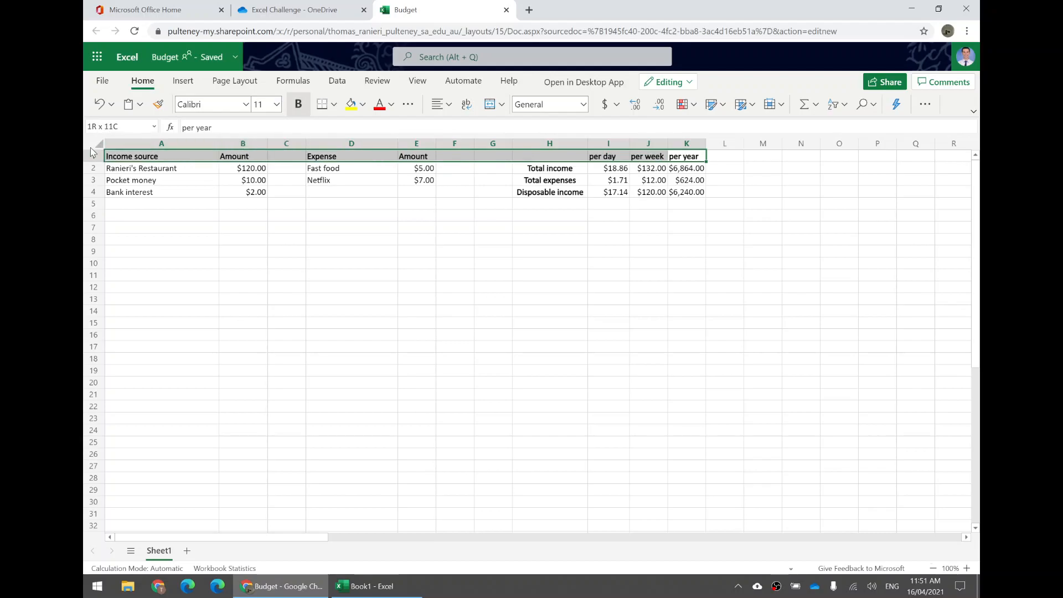
click(448, 105)
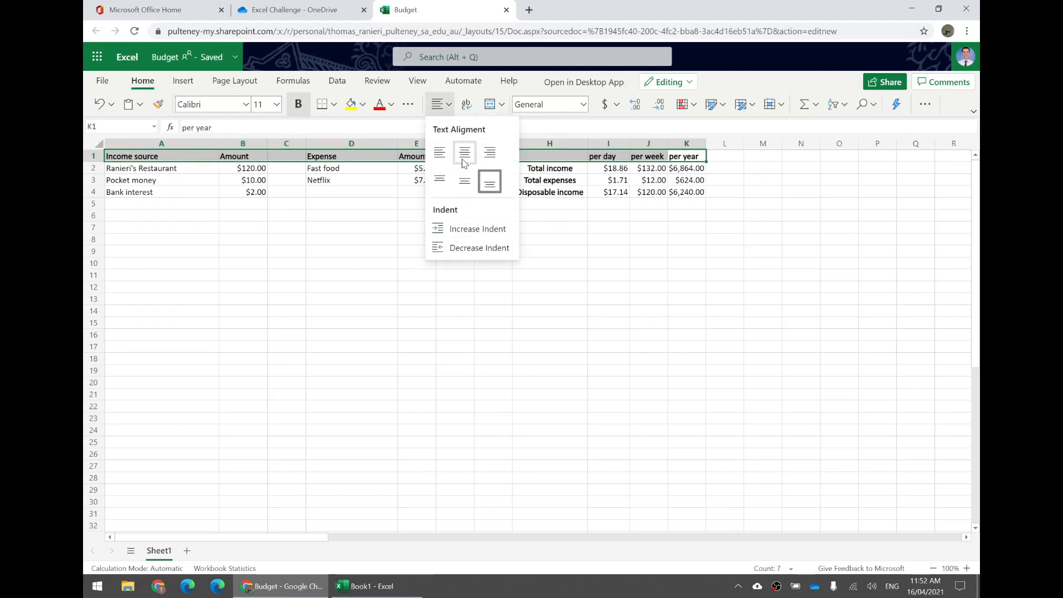
click(465, 151)
click(412, 240)
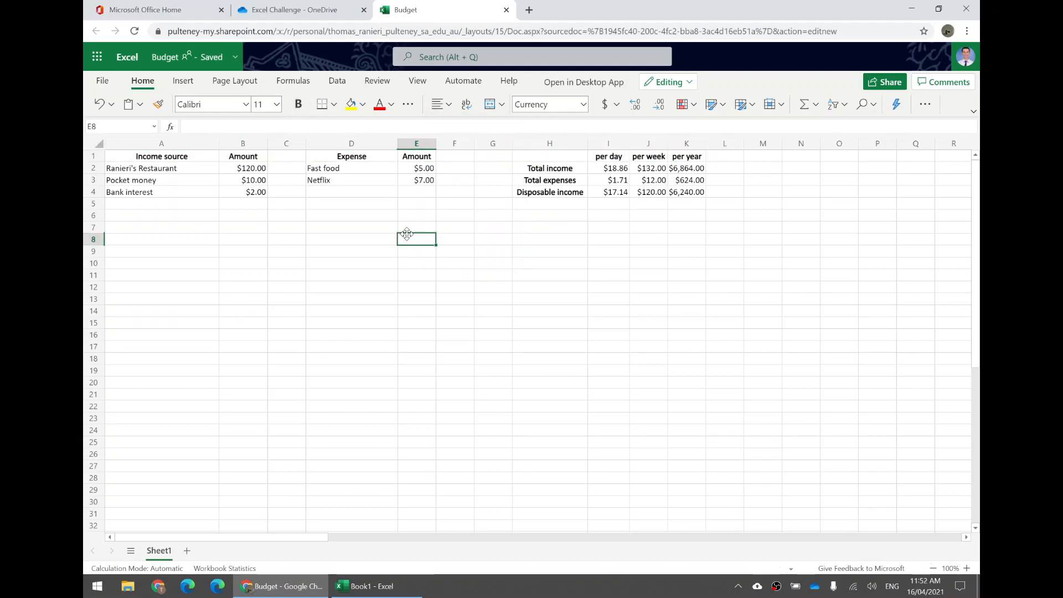
- Apply middle vertical alignment to the whole income source column A
click(162, 147)
click(448, 104)
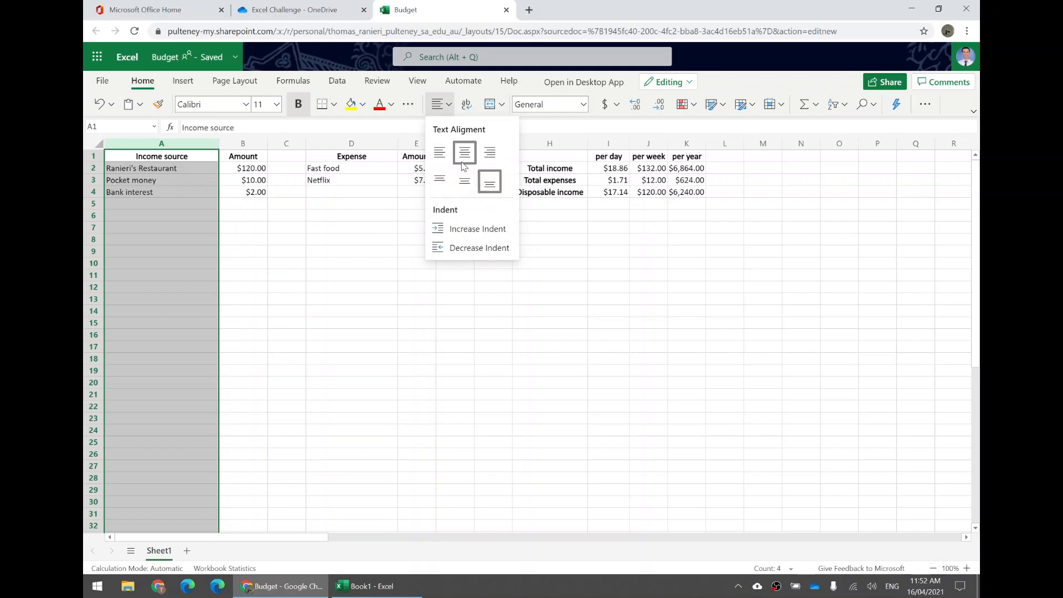
click(464, 178)
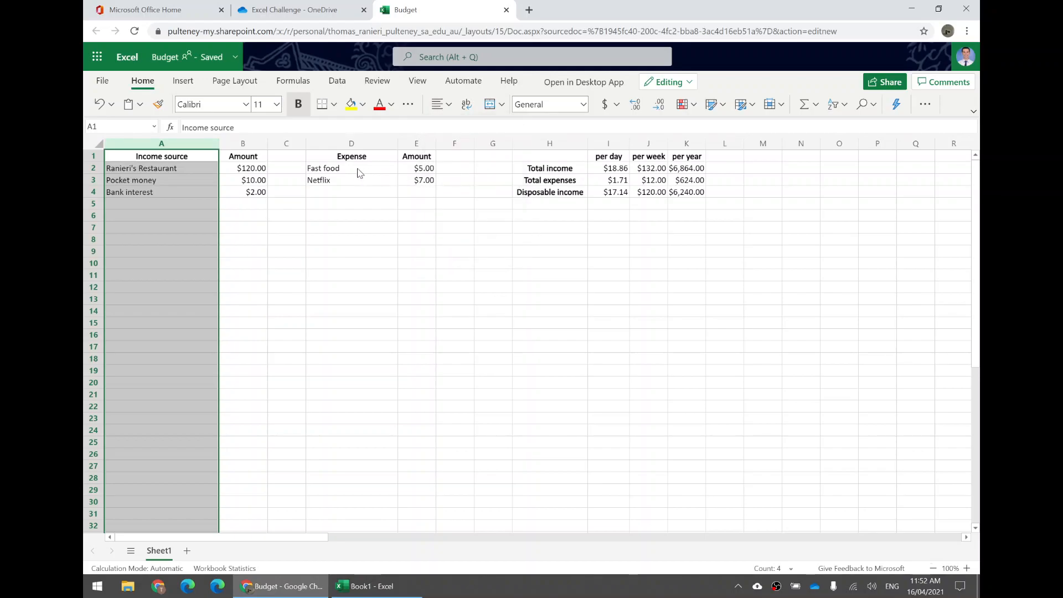
click(443, 105)
click(462, 186)
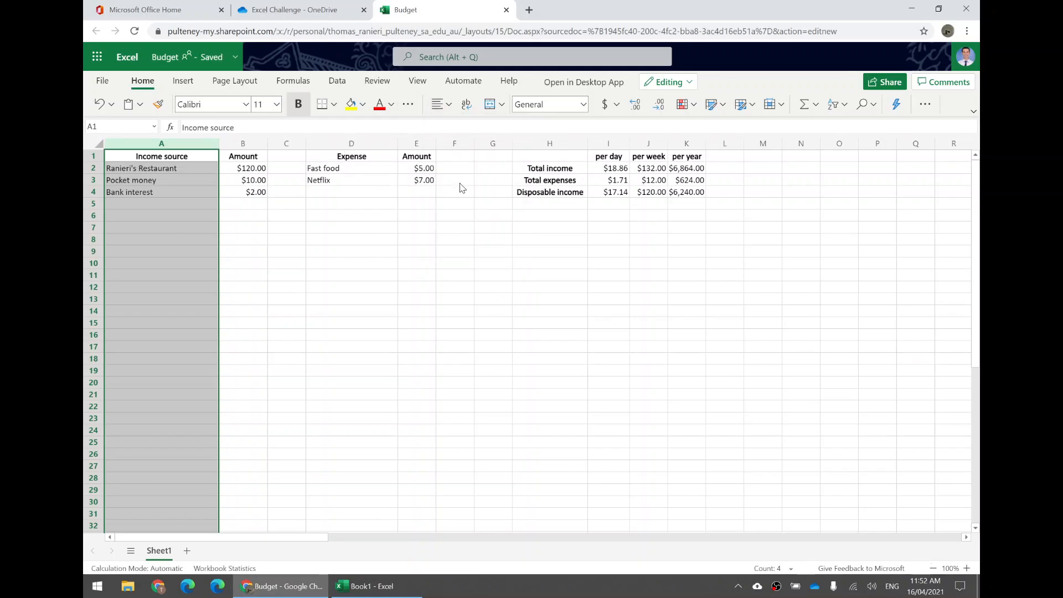
click(213, 170)
click(171, 192)
- Set cells A1:A23 to middle vertical alignment and centre their text horizontally
drag(176, 158, 176, 418)
click(448, 105)
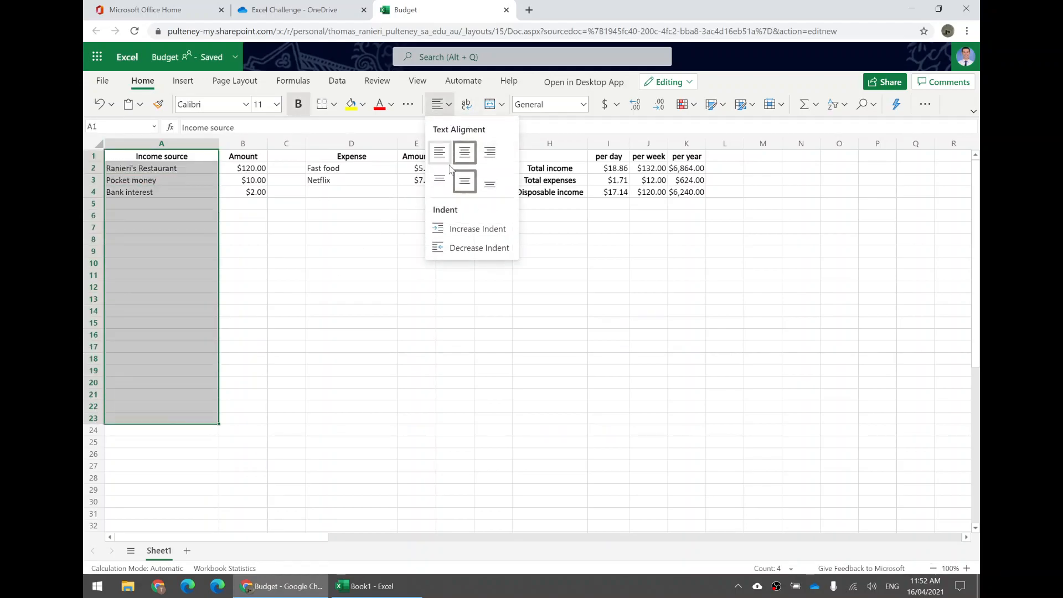
click(440, 180)
click(447, 108)
click(464, 178)
click(446, 105)
click(440, 151)
click(446, 105)
click(463, 154)
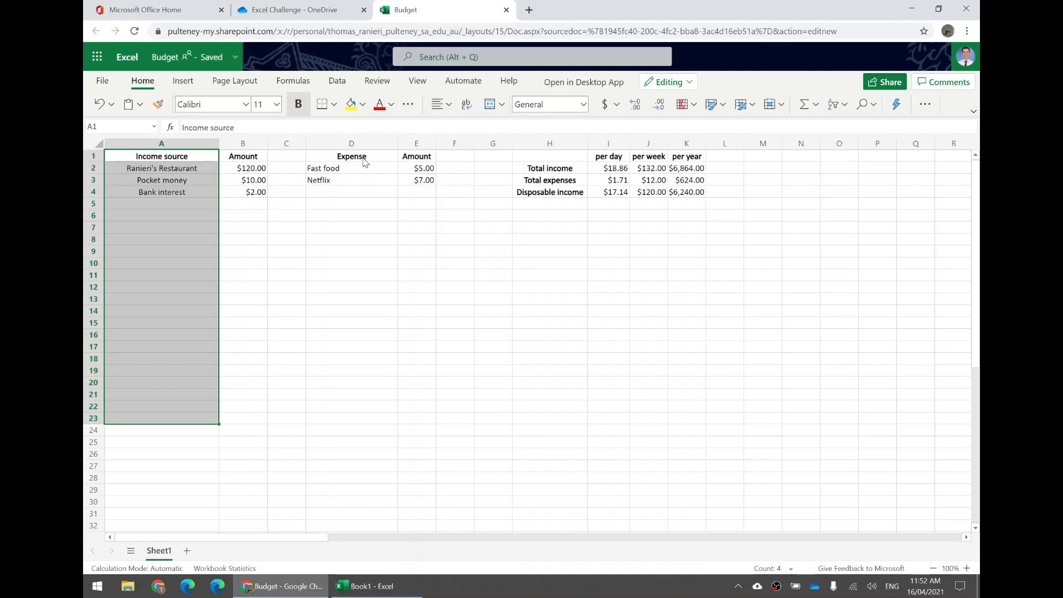
- Centre the expense cells D1:D24 horizontally
drag(365, 162, 363, 429)
click(446, 105)
click(465, 153)
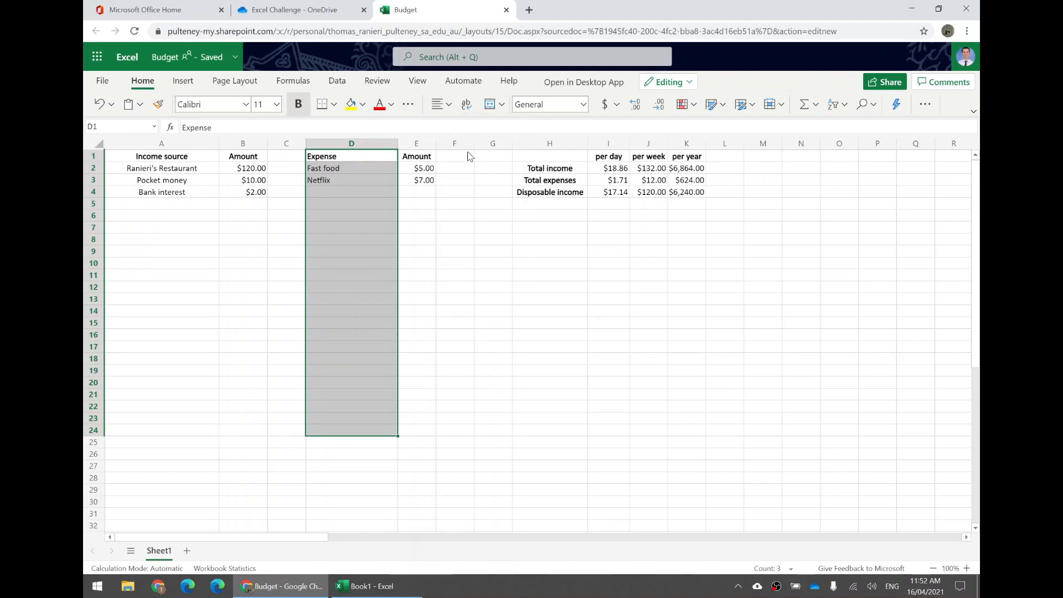
click(446, 106)
click(464, 154)
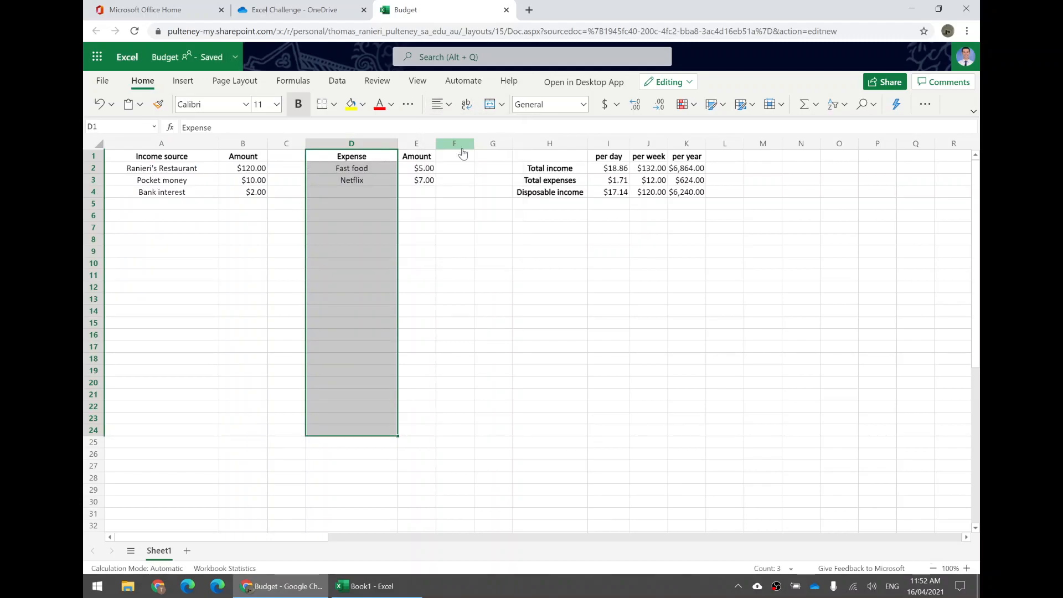
click(445, 106)
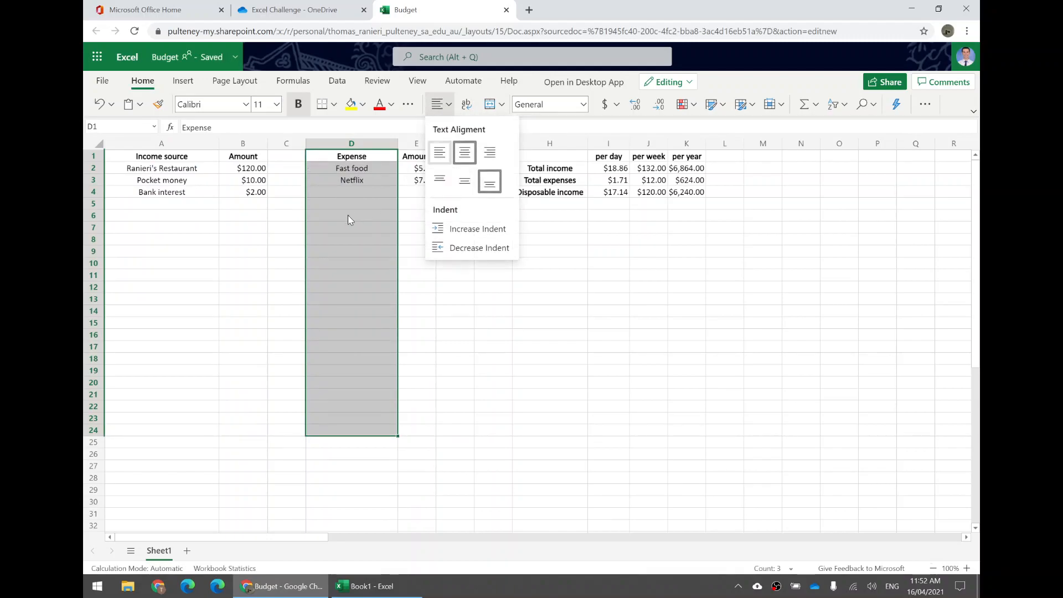
click(357, 195)
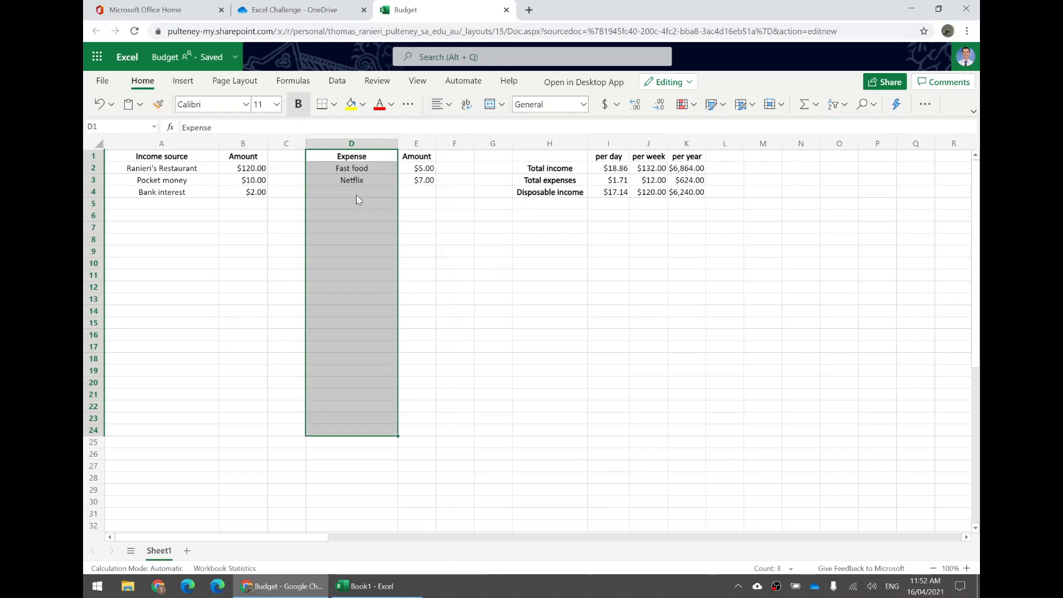
- Fill the income header cells A1:B1 with the theme colour Green, Accent 6
click(179, 160)
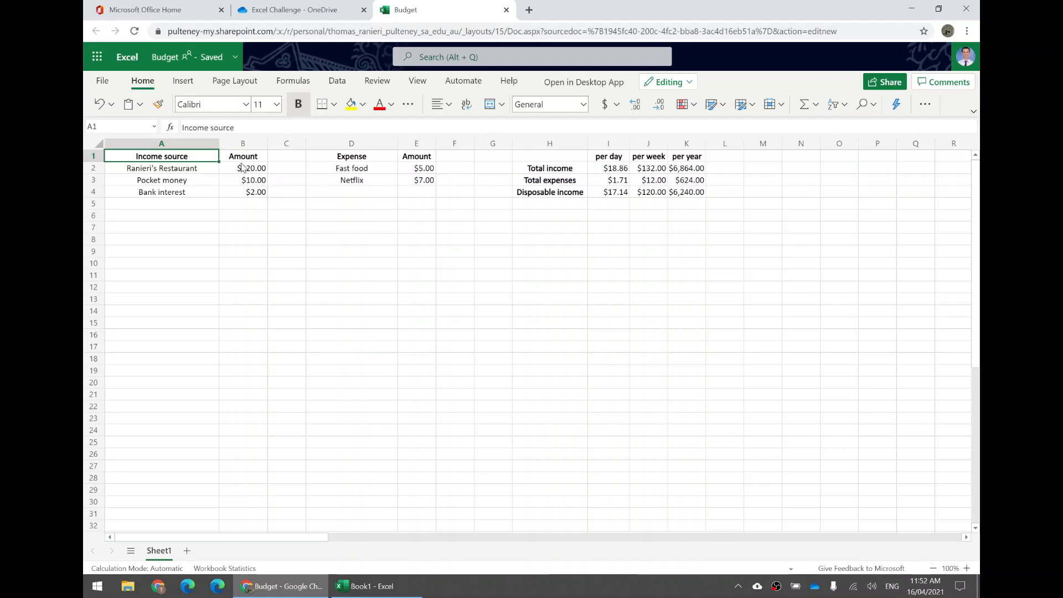
drag(244, 156, 155, 160)
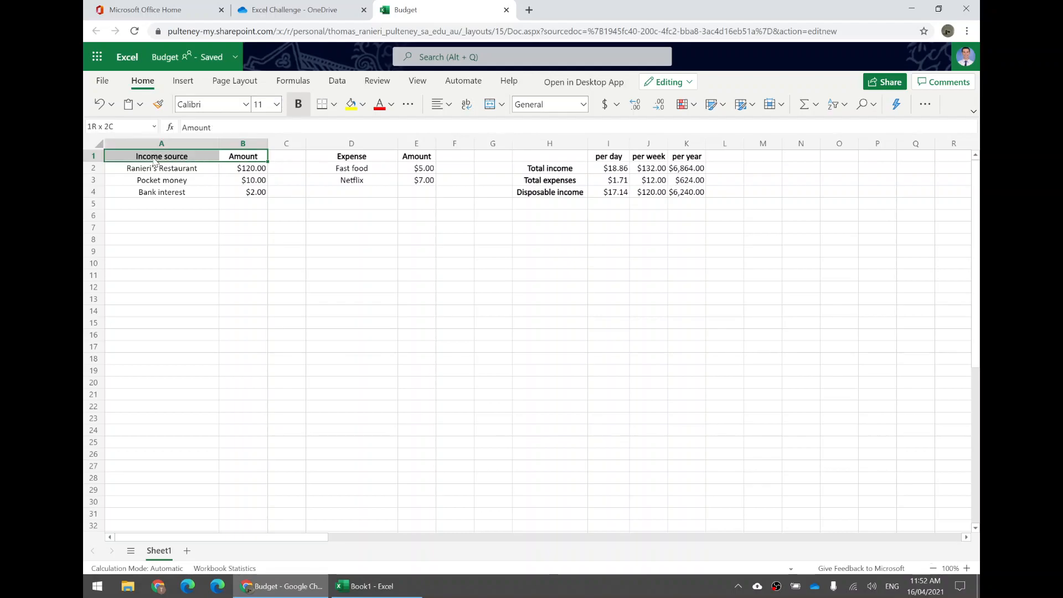
click(363, 104)
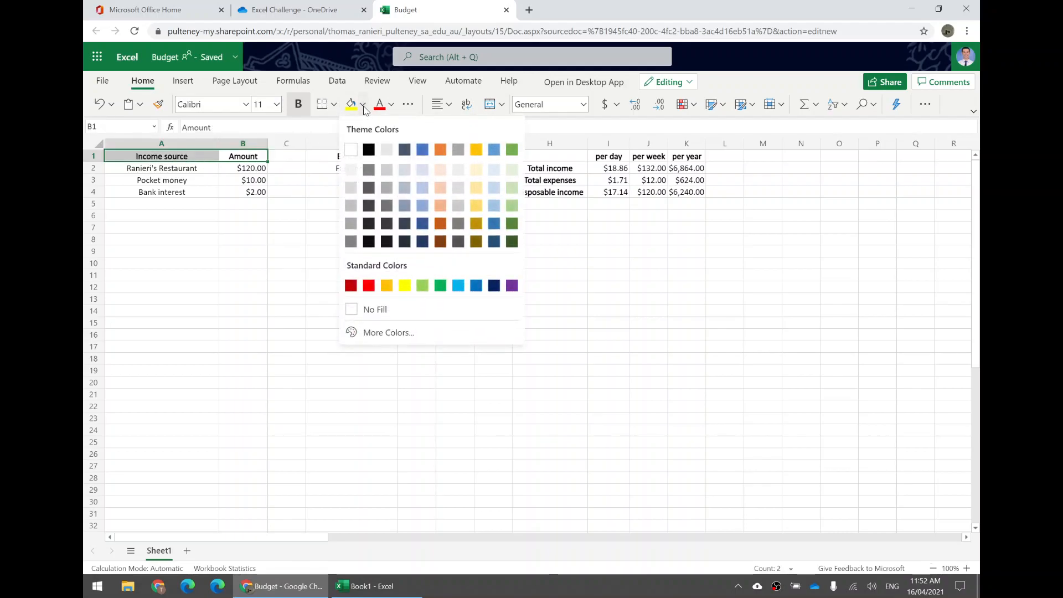
click(510, 151)
click(380, 213)
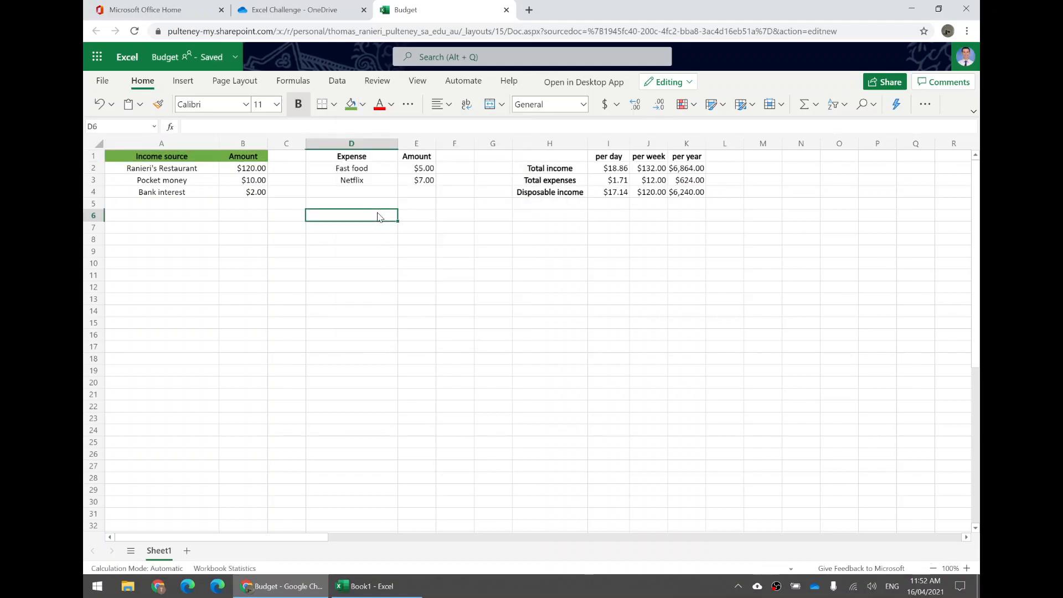
- Fill the expense header cells D1:E1 with the orange theme colour
click(361, 159)
drag(361, 159, 403, 159)
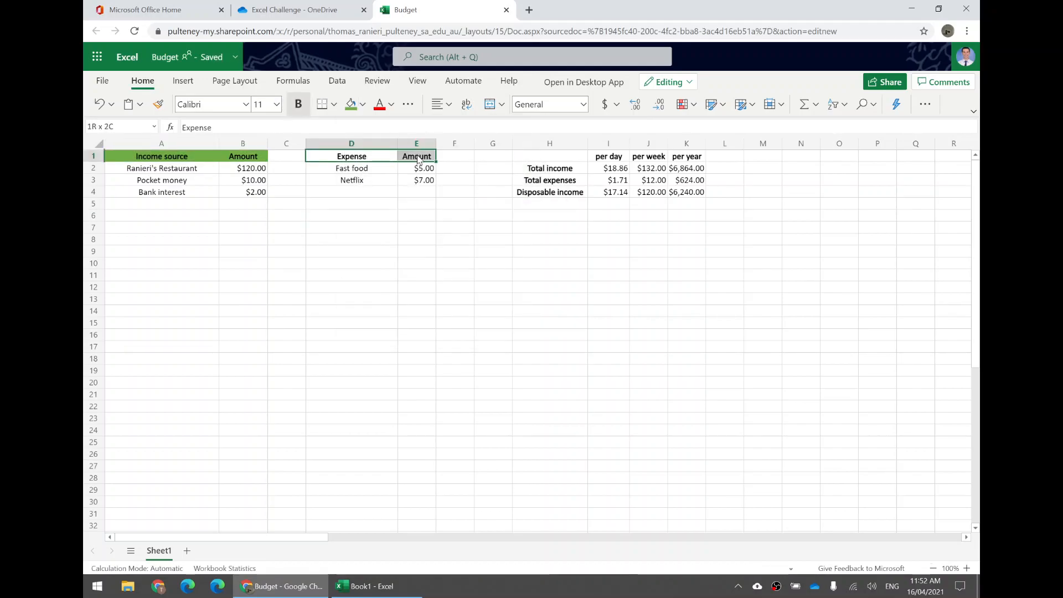
click(362, 111)
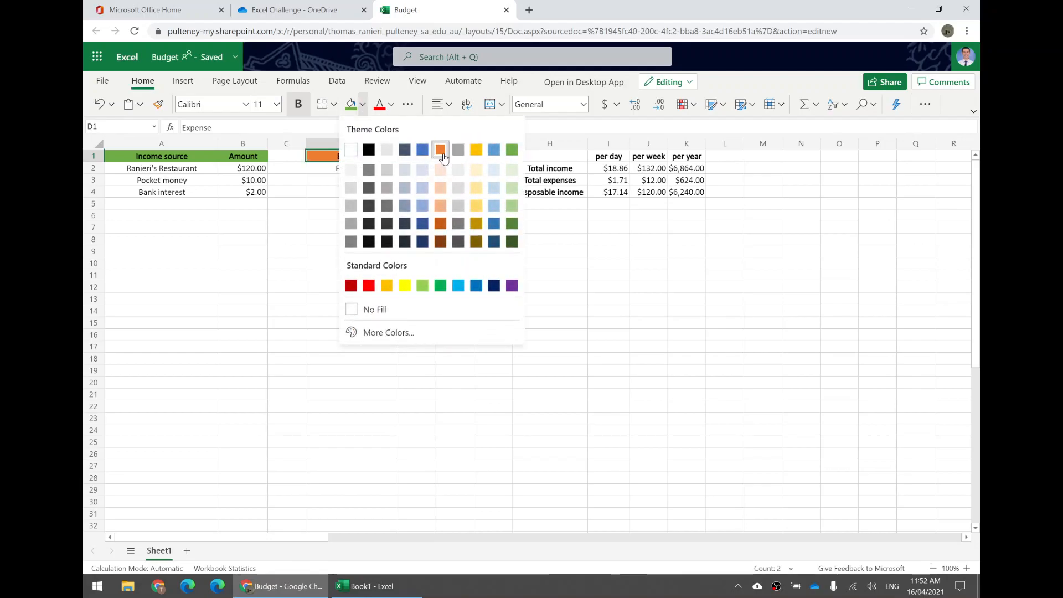
click(441, 151)
click(362, 105)
click(268, 213)
click(244, 181)
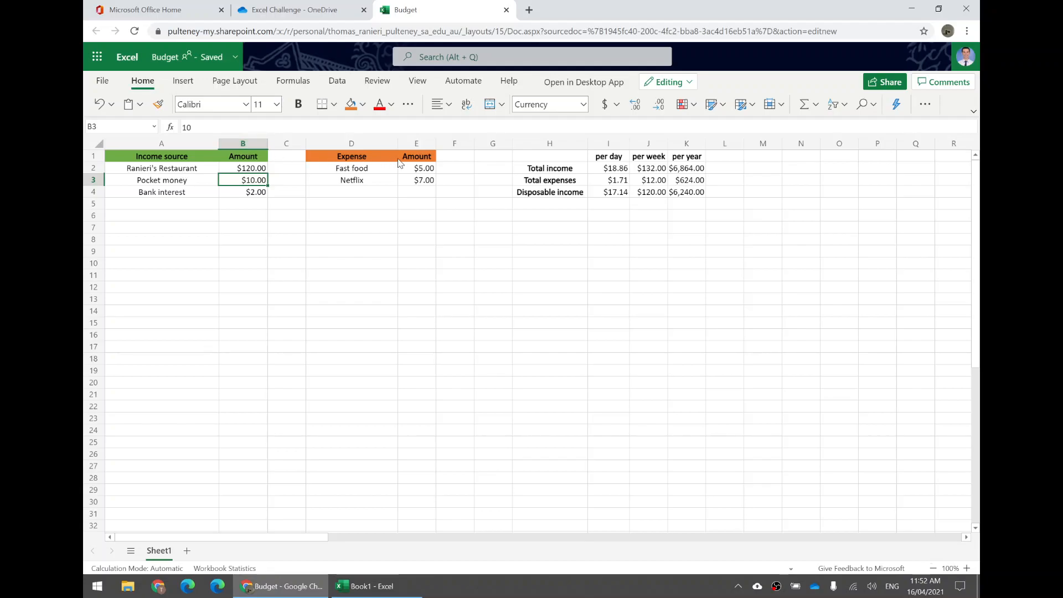
- Change the font colour of the expense headers in D1:E1 to white
drag(354, 159, 407, 154)
click(378, 168)
click(360, 159)
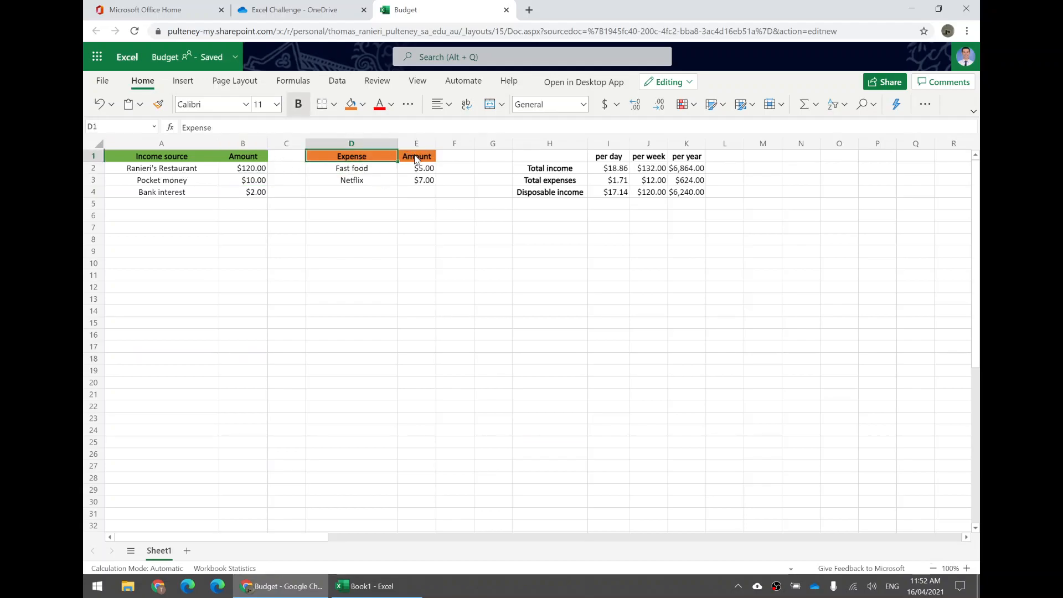
drag(420, 160, 381, 162)
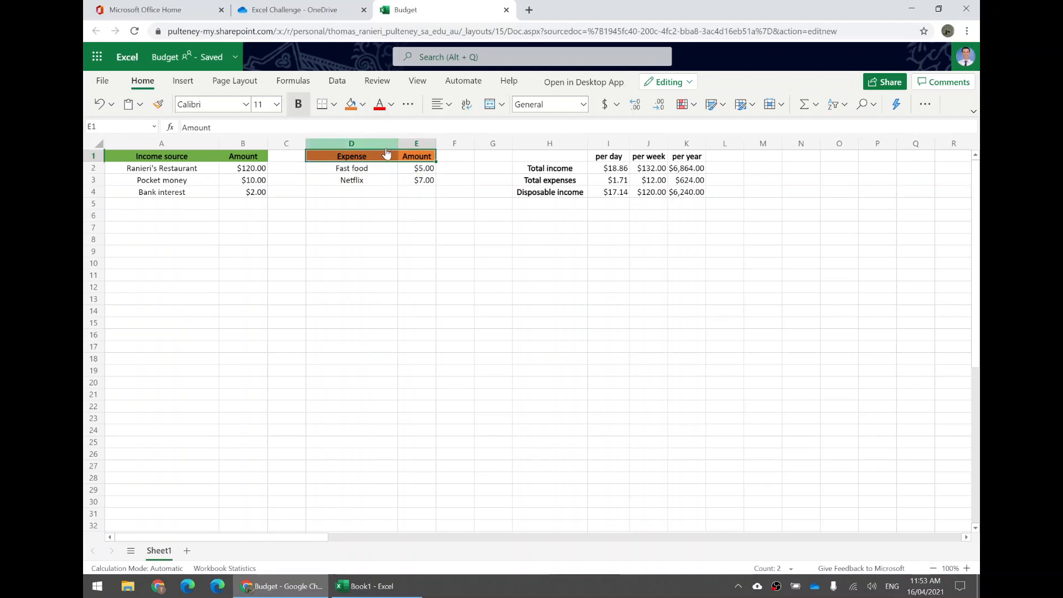
click(391, 106)
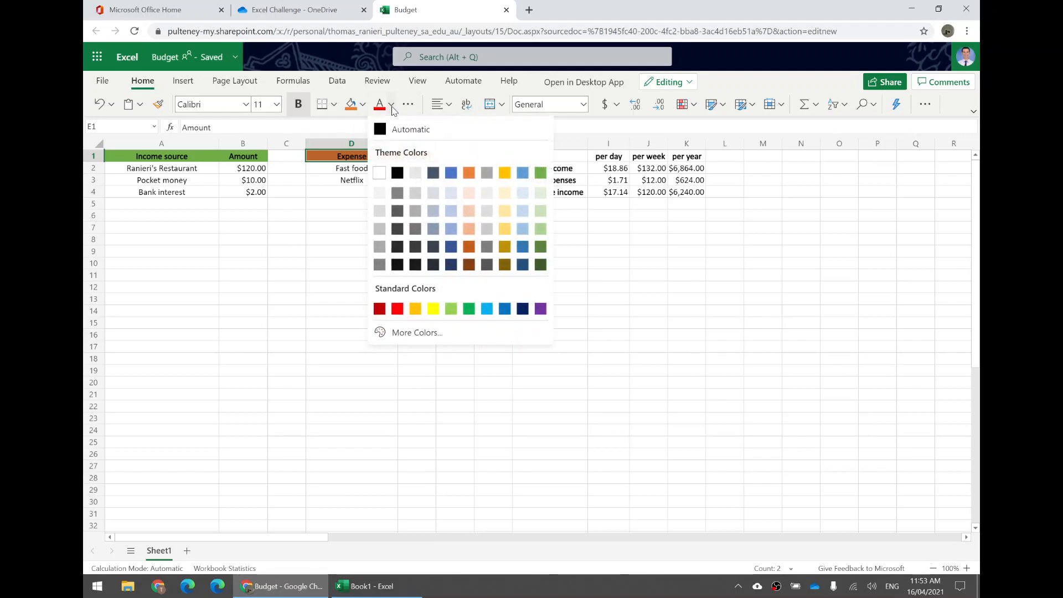
click(380, 171)
click(359, 199)
- Change the font colour of the income headers in A1:B1 to white
drag(246, 160, 201, 162)
click(391, 106)
click(380, 169)
click(367, 206)
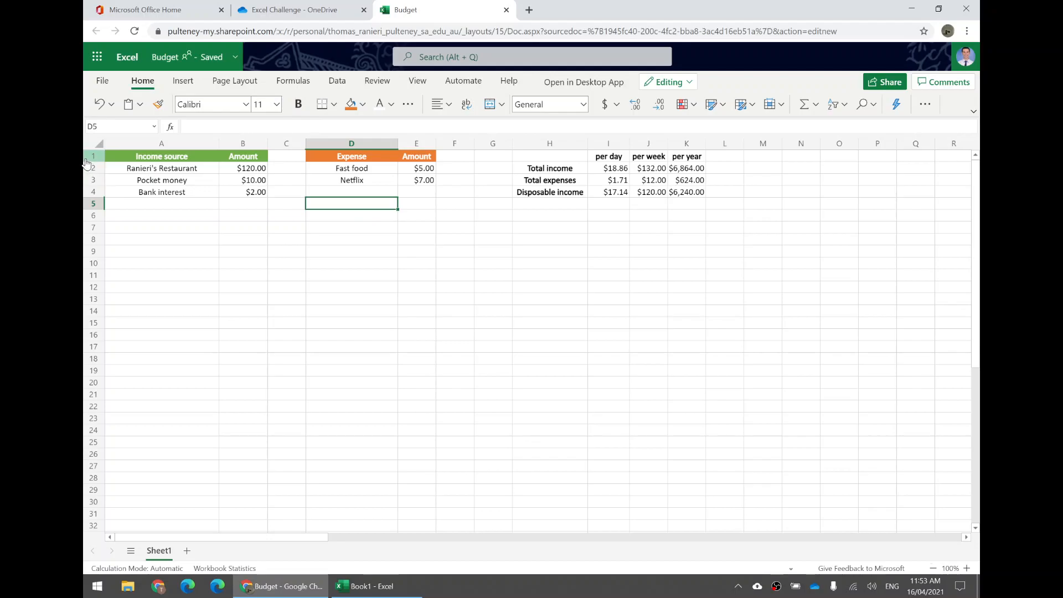
- Increase the height of header row 1 to almost twice that of the rows below
drag(114, 157, 686, 158)
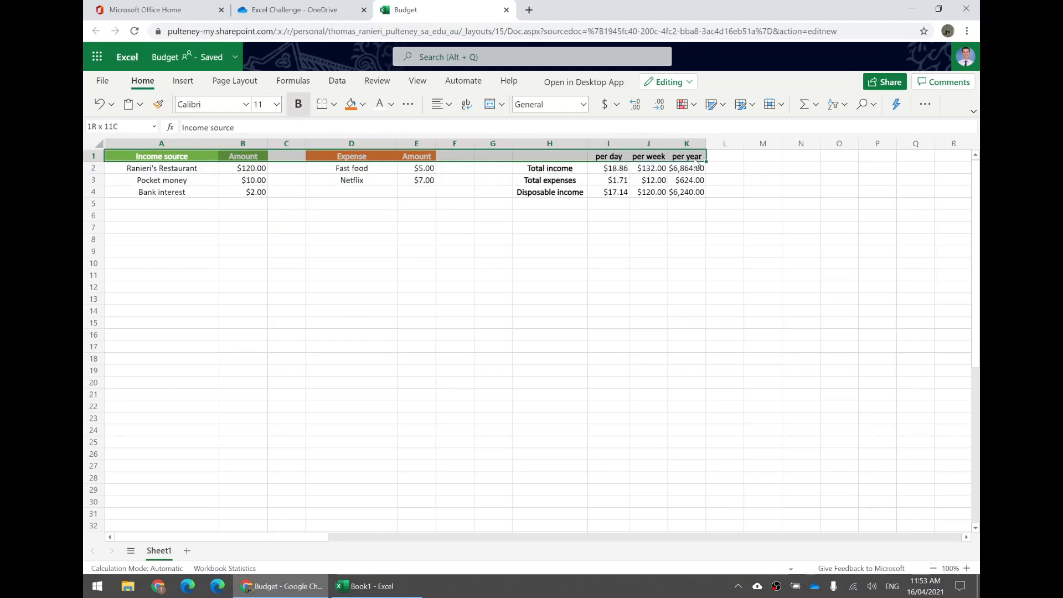
click(111, 168)
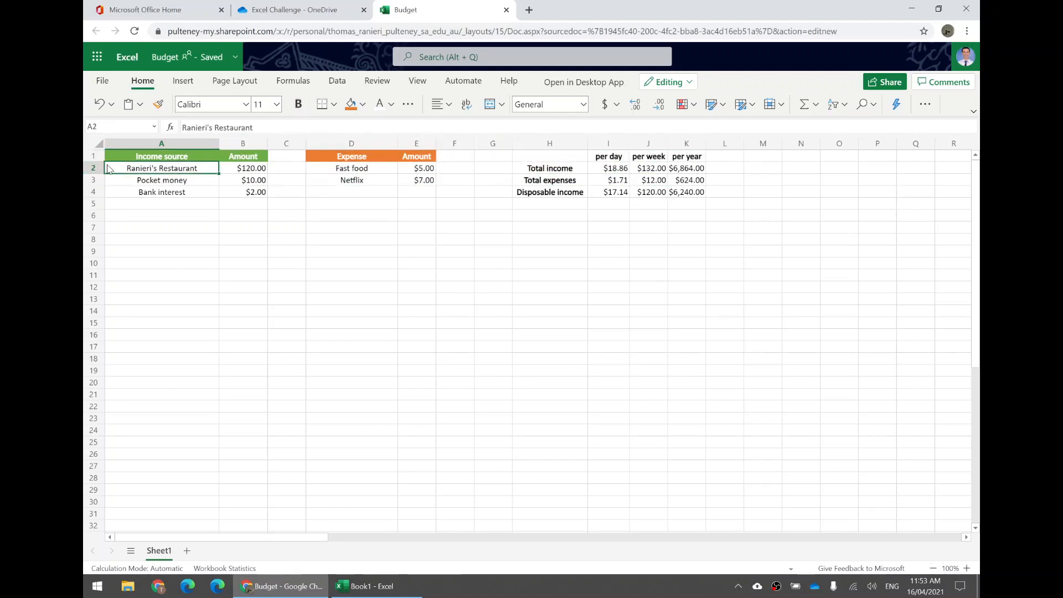
drag(95, 162, 95, 171)
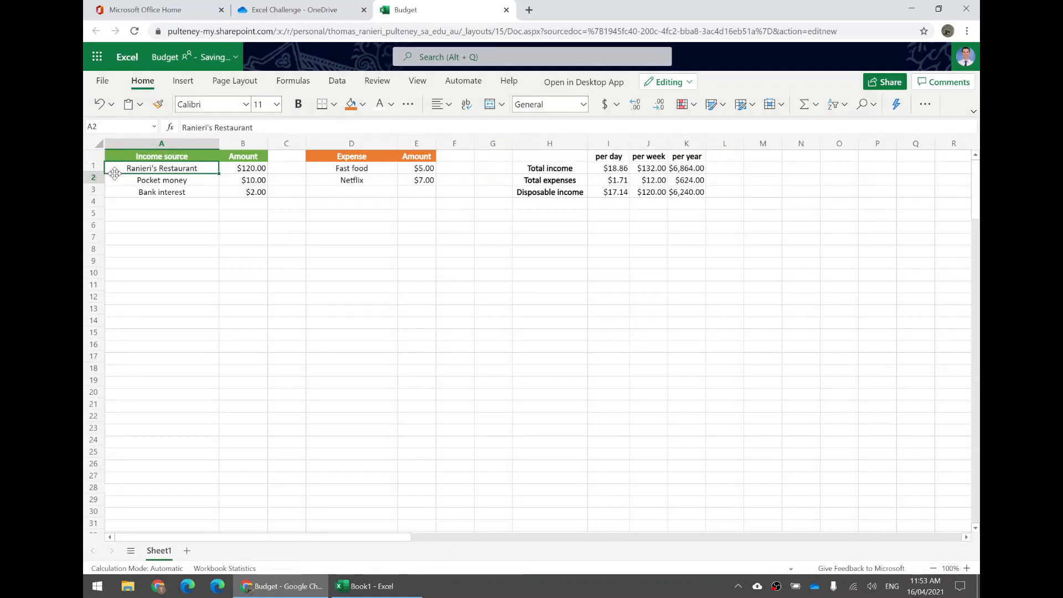
click(113, 179)
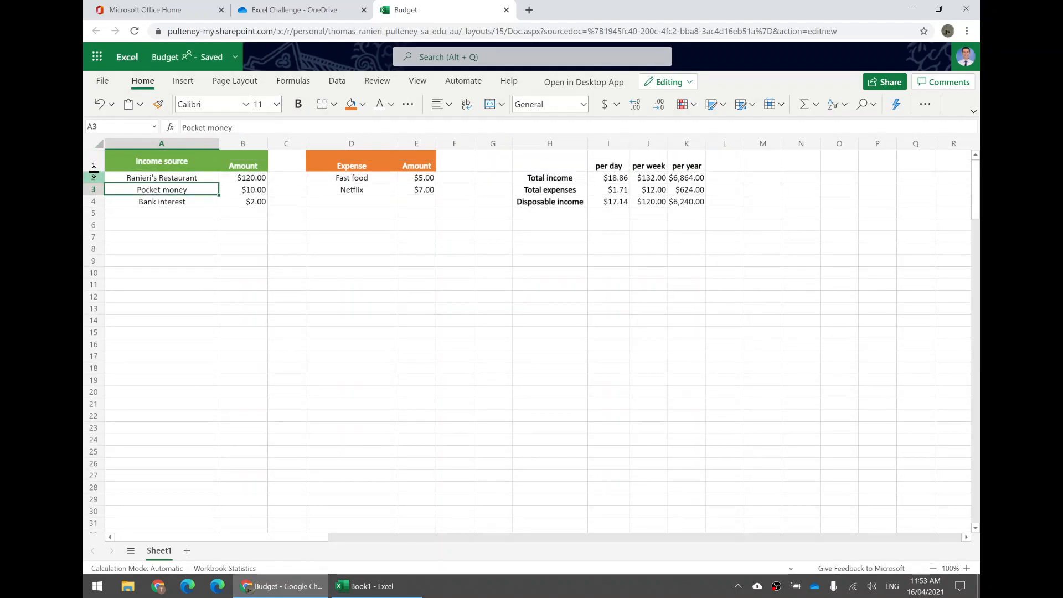
- Centre the text of header cells A1:K1 horizontally and set their vertical alignment to middle
click(154, 167)
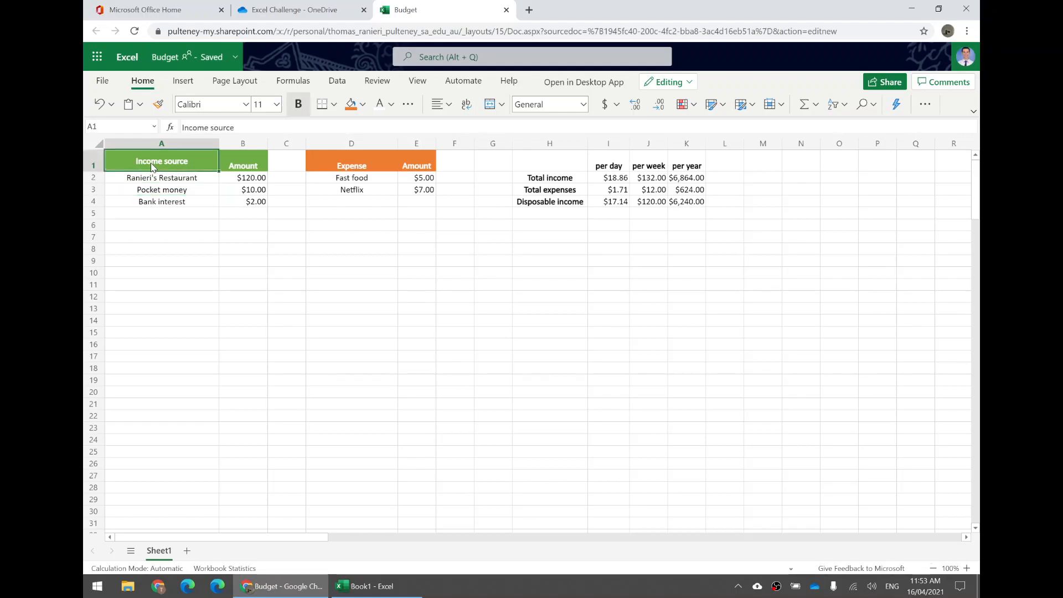
click(245, 169)
click(187, 160)
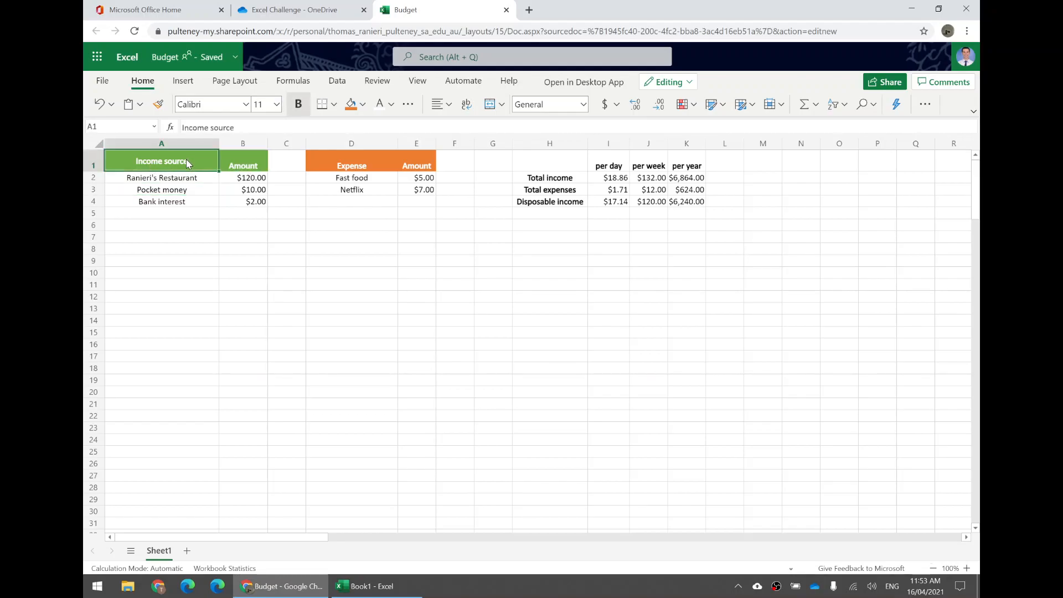
click(161, 191)
drag(152, 168, 686, 169)
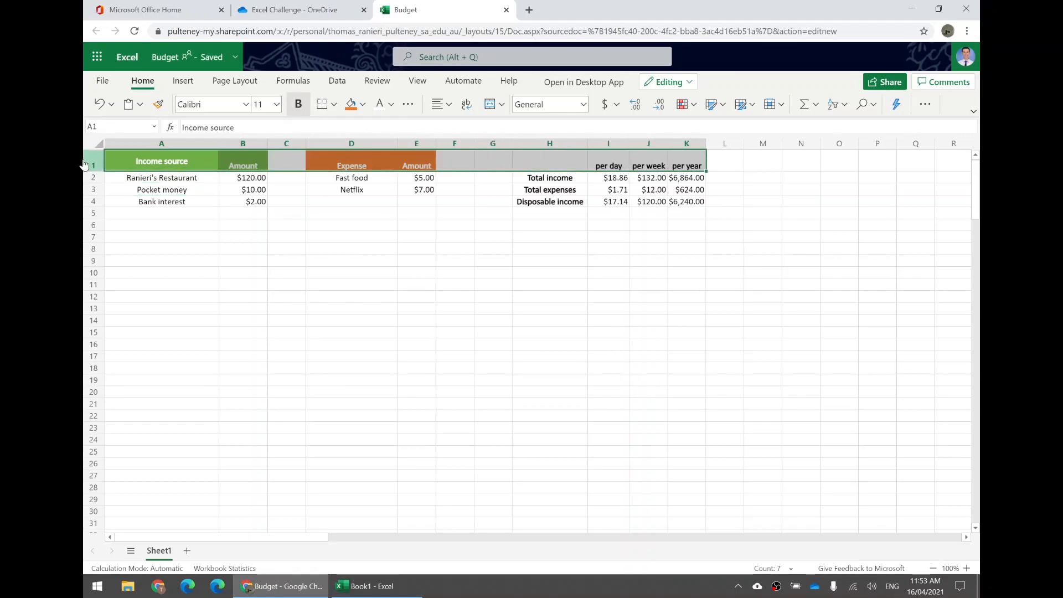
drag(188, 166, 689, 167)
click(445, 105)
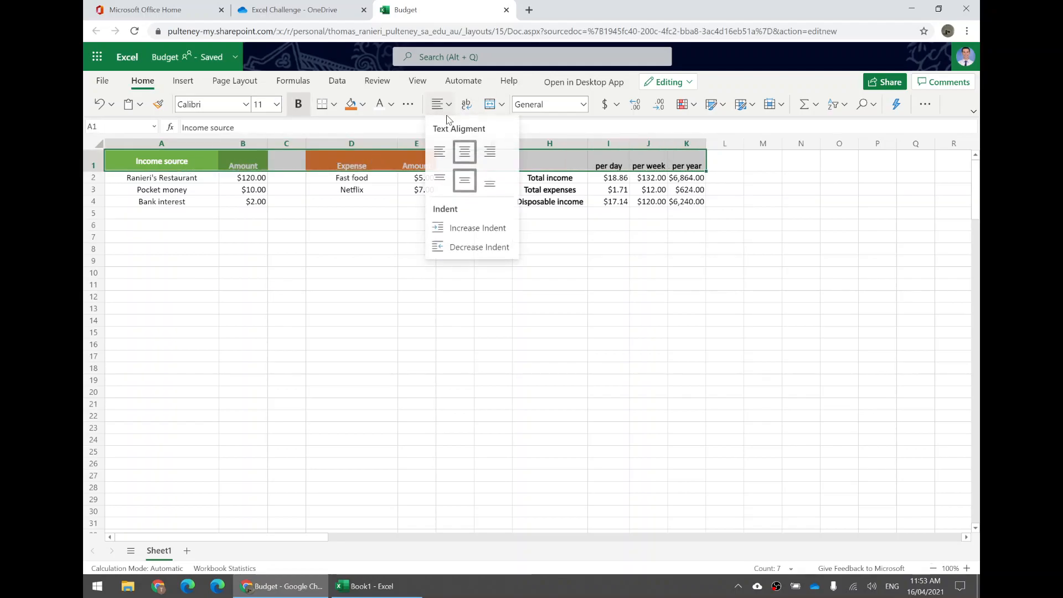
click(467, 178)
click(445, 105)
click(464, 152)
click(445, 105)
click(462, 151)
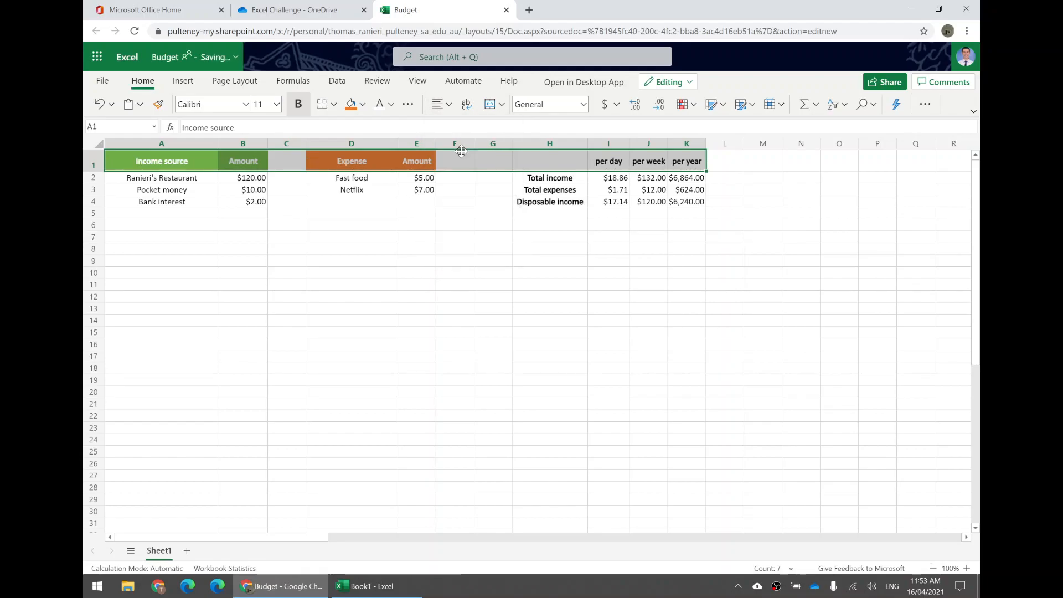
click(566, 170)
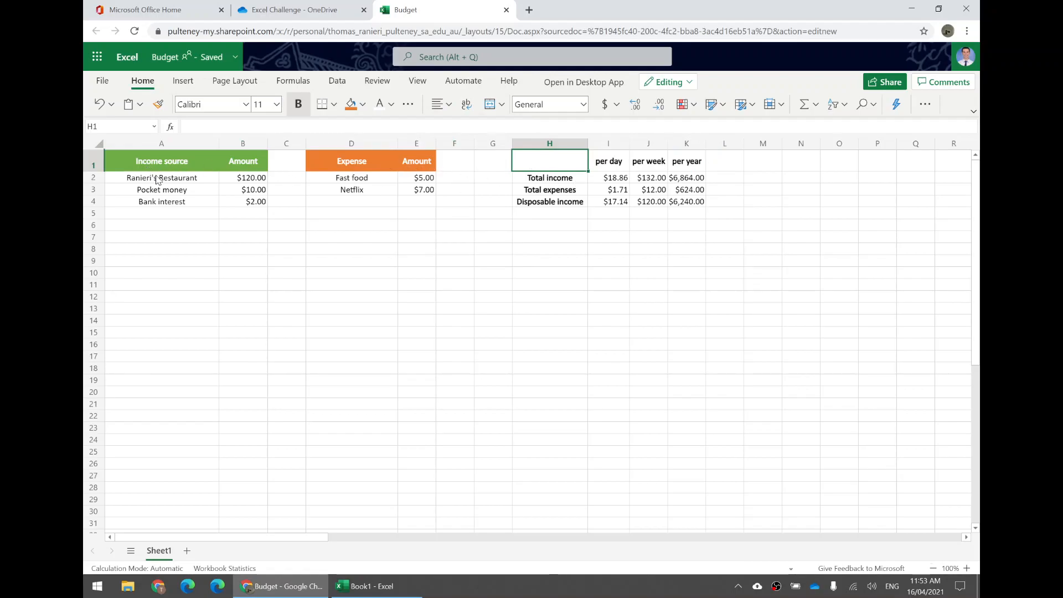
- Fill the income cells A2:B30 with the lightest tint of the green theme colour
drag(178, 181, 253, 514)
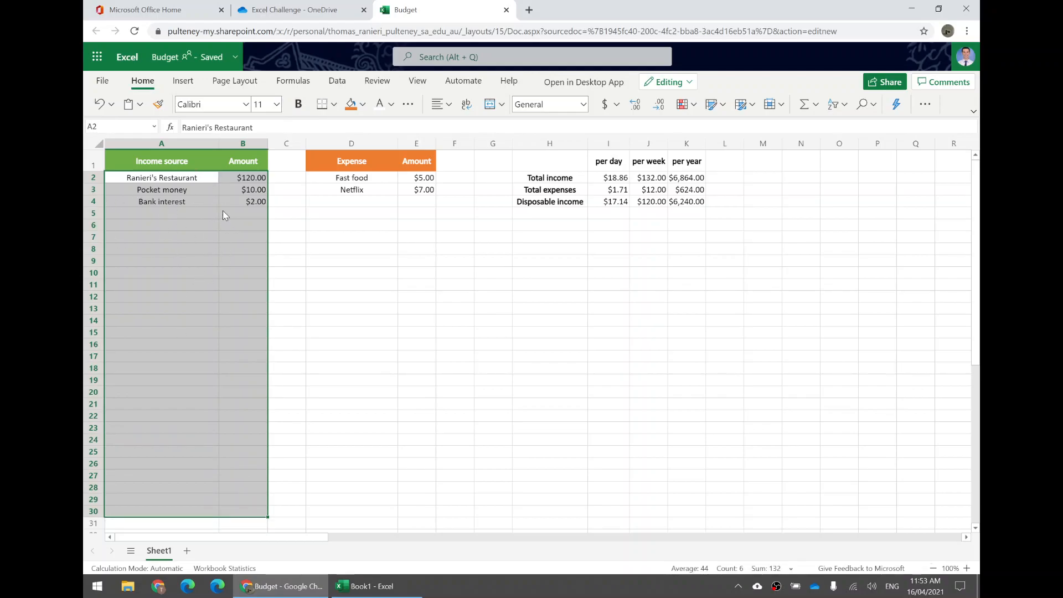
click(364, 106)
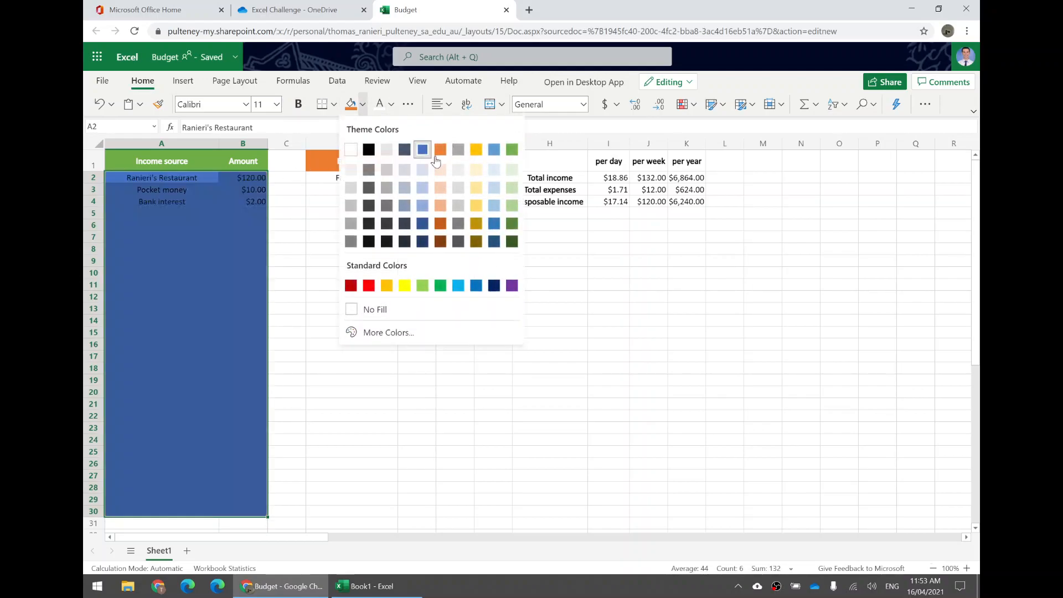
click(507, 169)
click(394, 194)
- Fill the expense cells D2:E30 with the lightest tint of the orange theme colour
drag(343, 183, 427, 513)
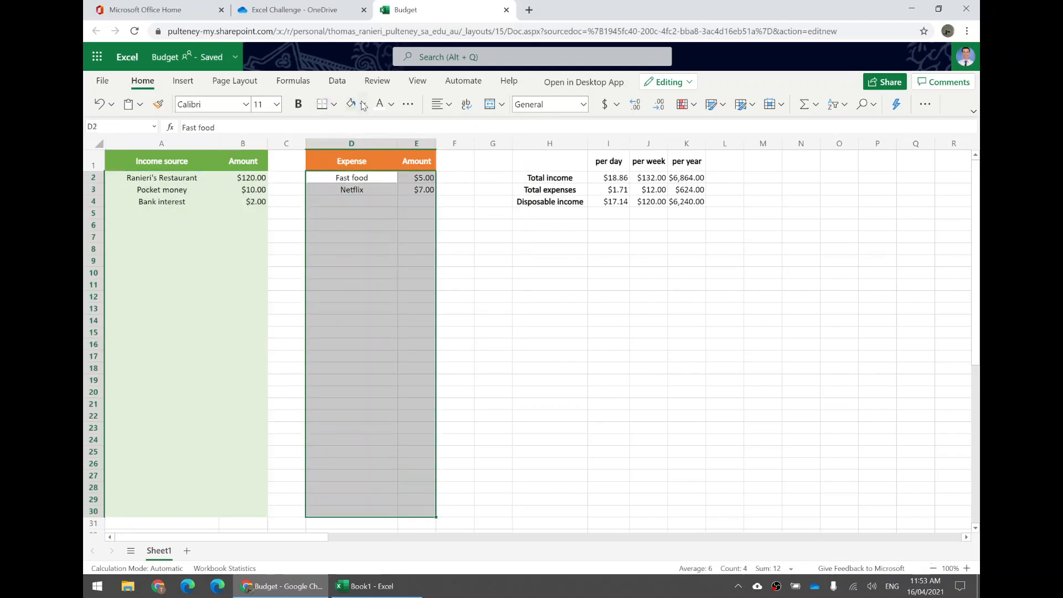
click(363, 104)
click(441, 173)
click(455, 213)
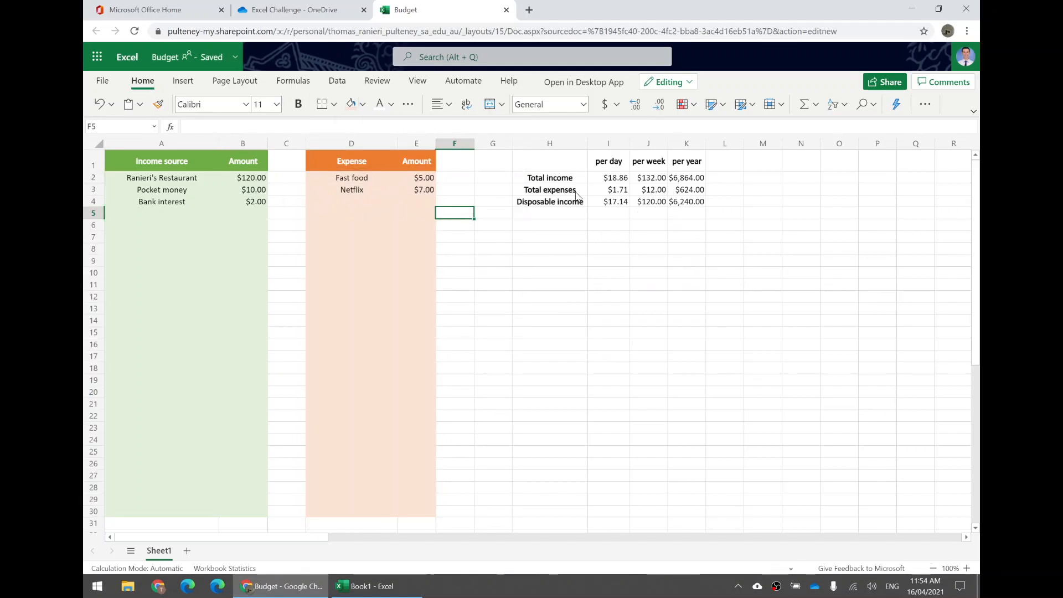
- Apply all borders to the entire income columns A:B and expense columns D:E
drag(162, 183, 200, 183)
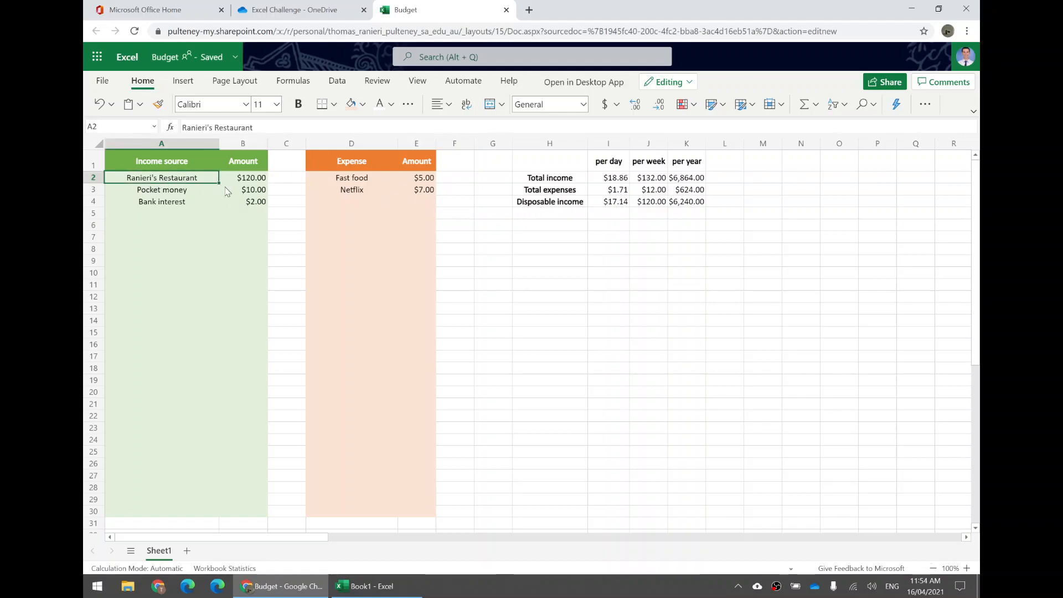
click(235, 190)
click(254, 179)
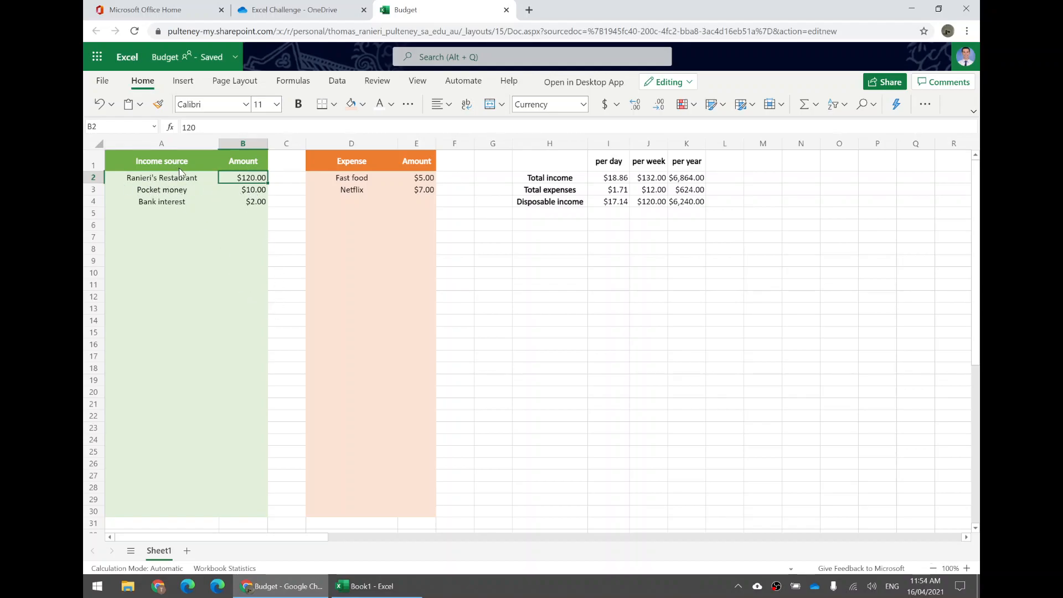
drag(135, 147, 244, 142)
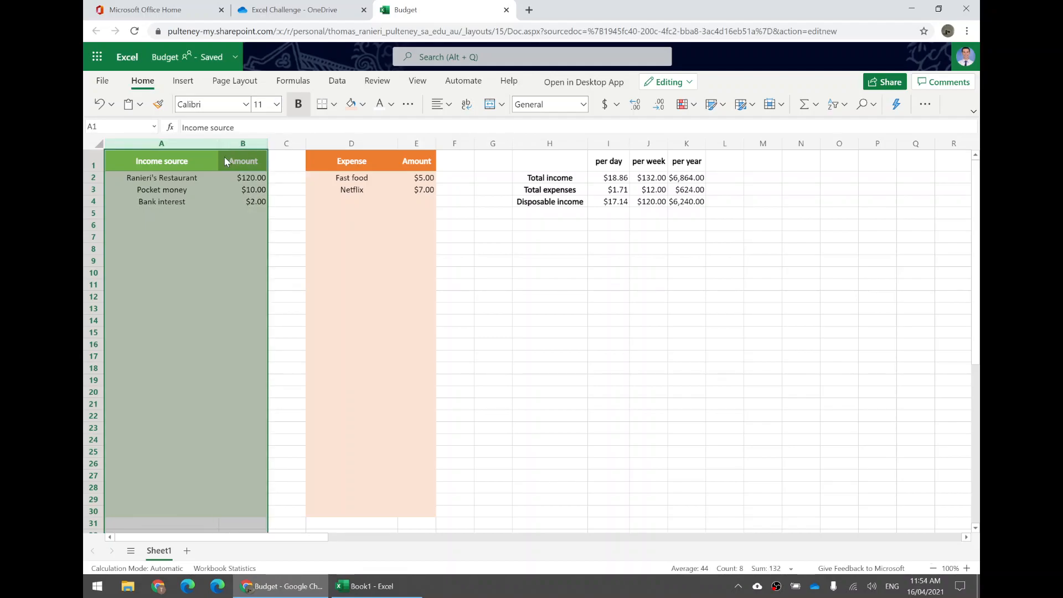
click(335, 105)
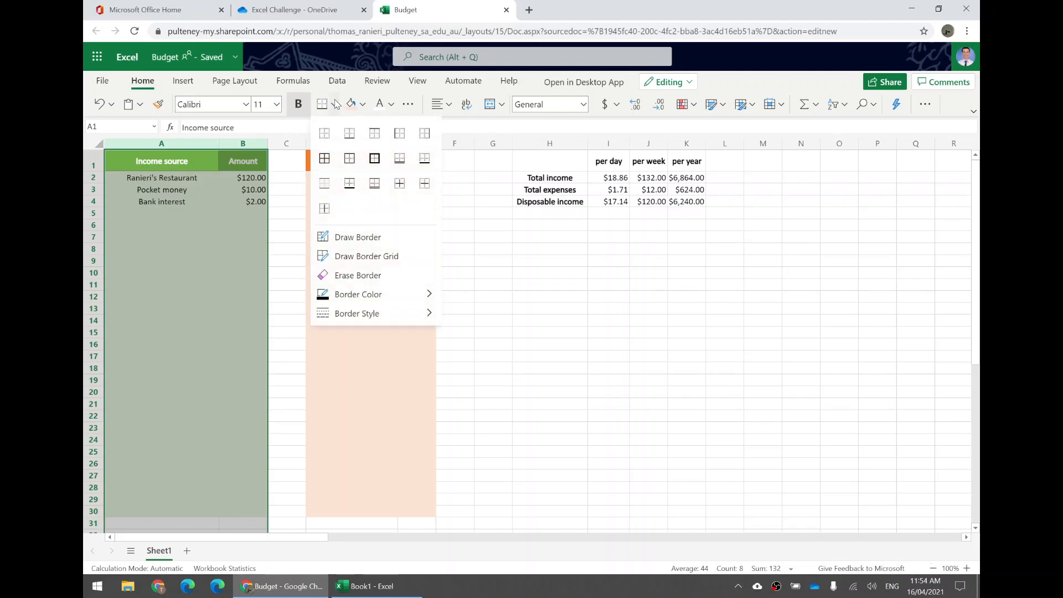
click(324, 159)
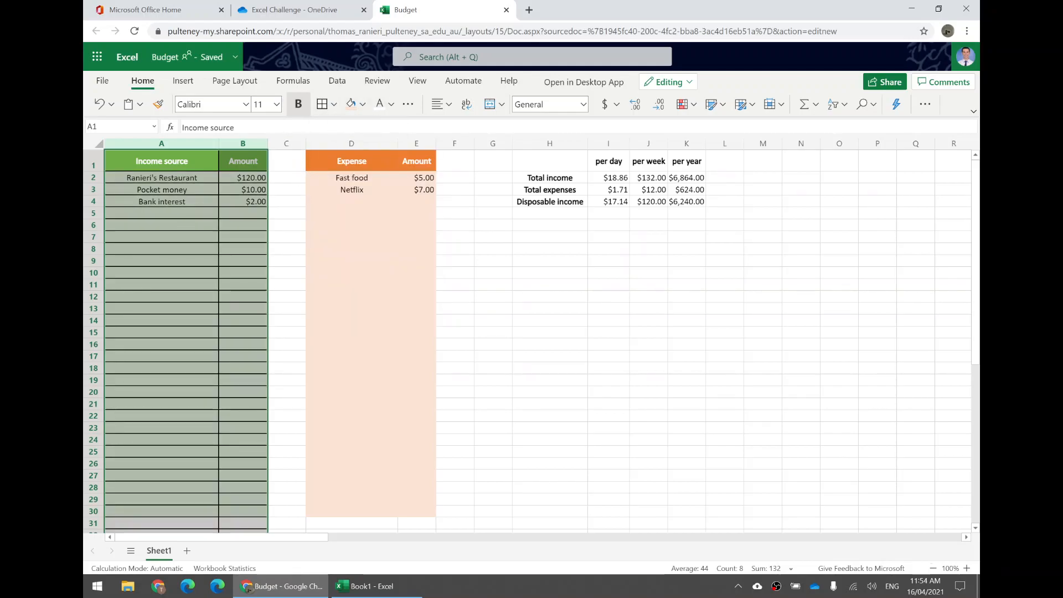
drag(349, 144, 411, 146)
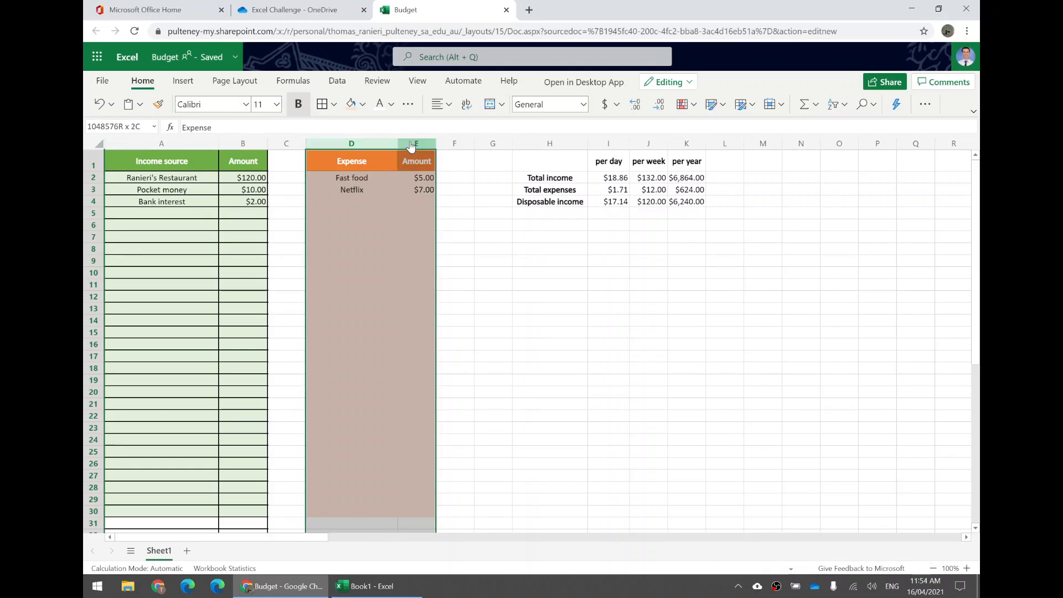
click(321, 104)
- Apply all borders to the summary amounts I2:K4 and their period headers I1:K1
drag(690, 208, 609, 178)
click(320, 105)
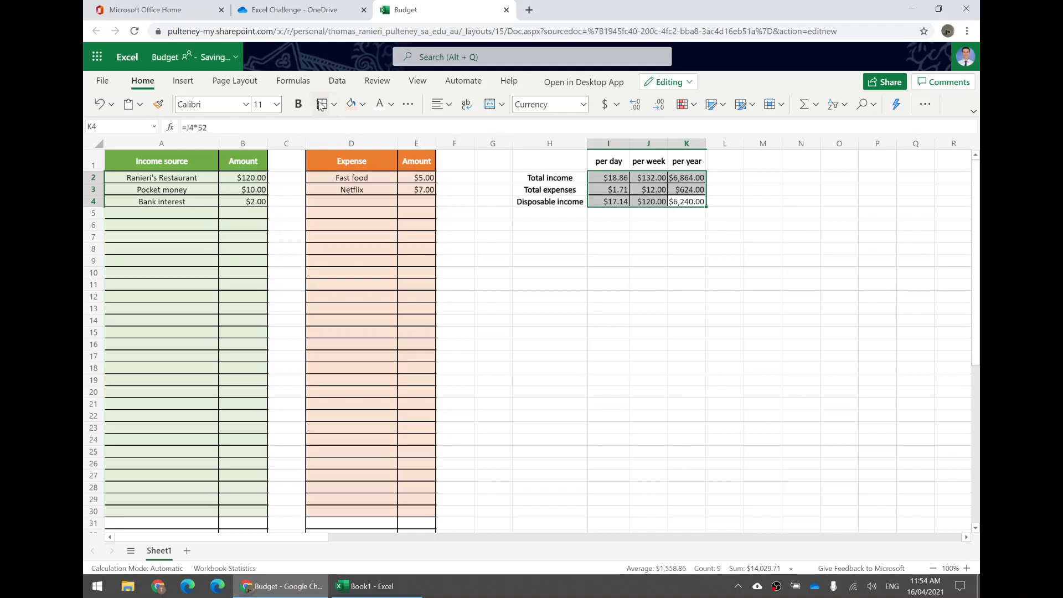
click(561, 252)
drag(624, 164, 689, 162)
click(321, 105)
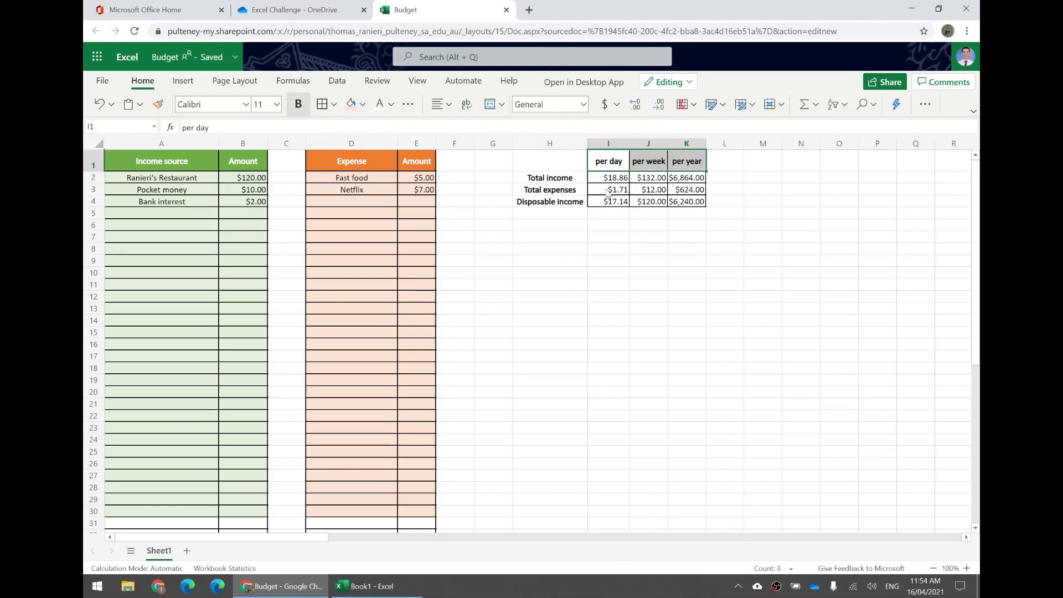
- Apply all borders to the summary row labels H2:H4
drag(554, 178, 554, 201)
click(319, 104)
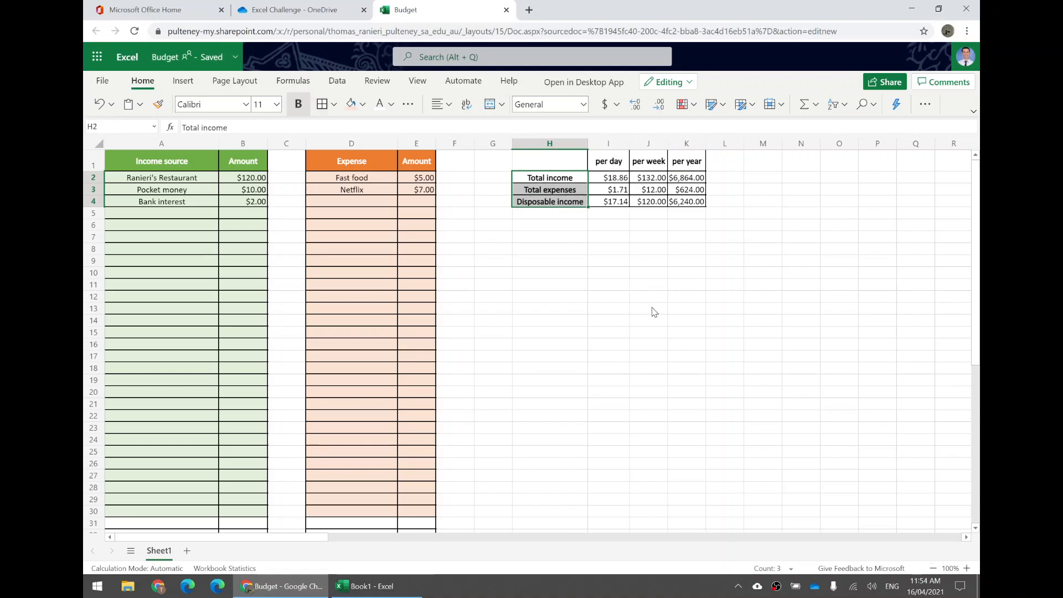
click(651, 308)
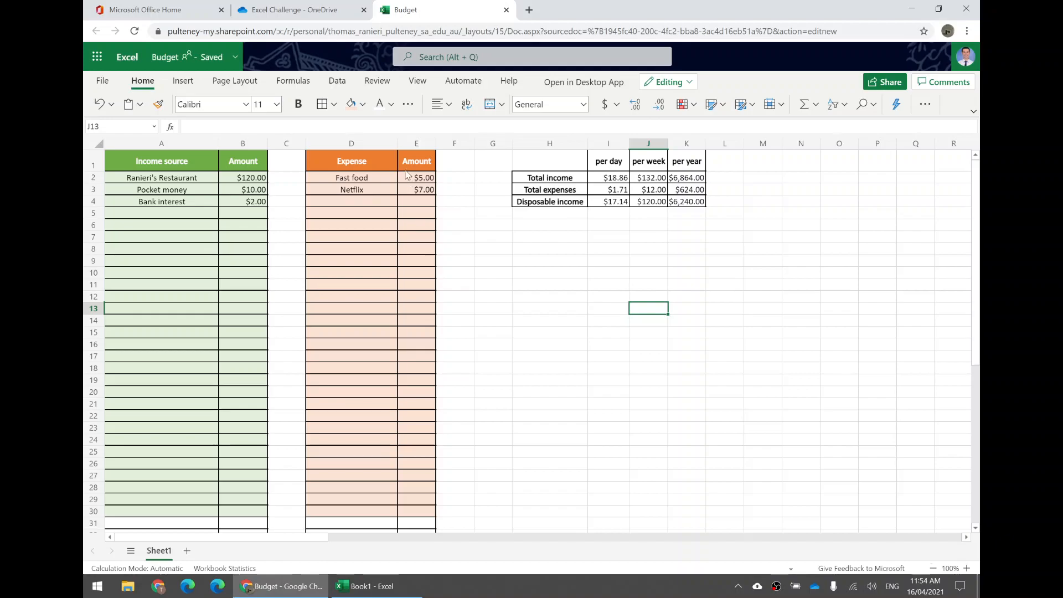
- Apply a thick bottom border to the expense headers D1:E1 and the income headers A1:B1
drag(414, 162, 349, 161)
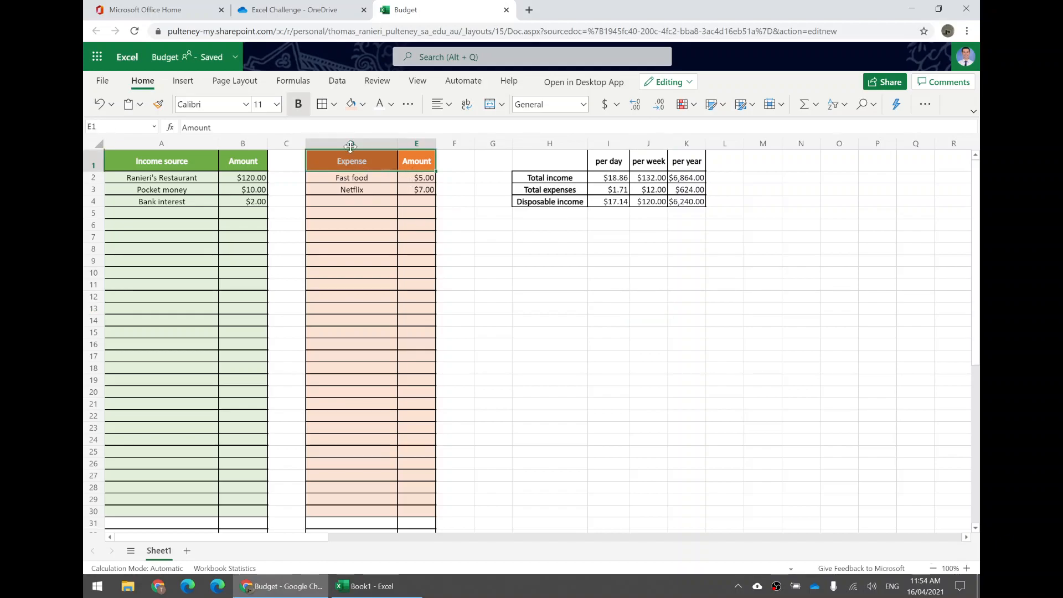
click(335, 106)
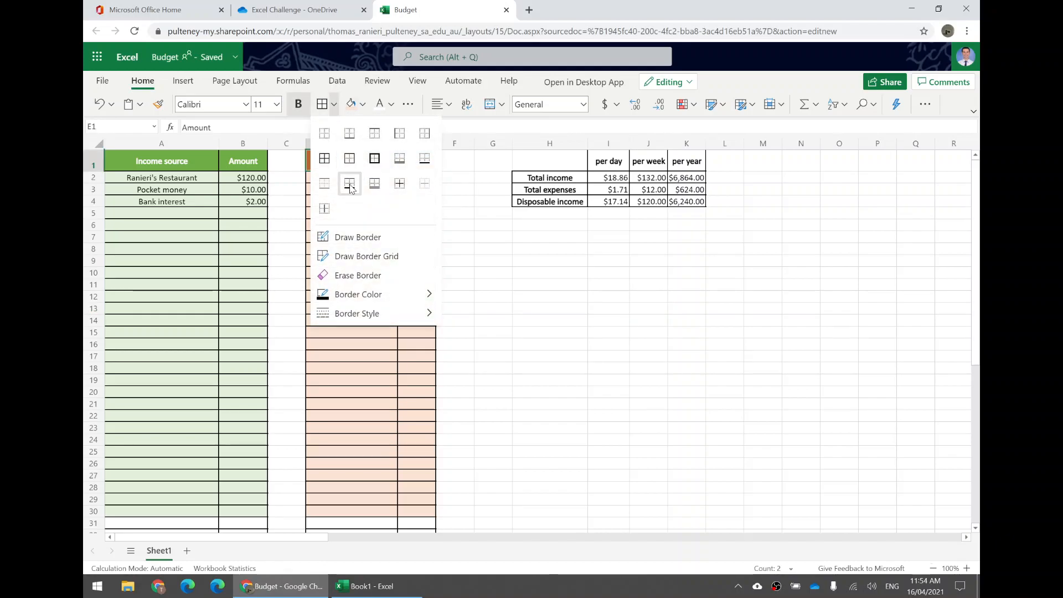
click(431, 162)
click(356, 206)
drag(236, 160, 186, 161)
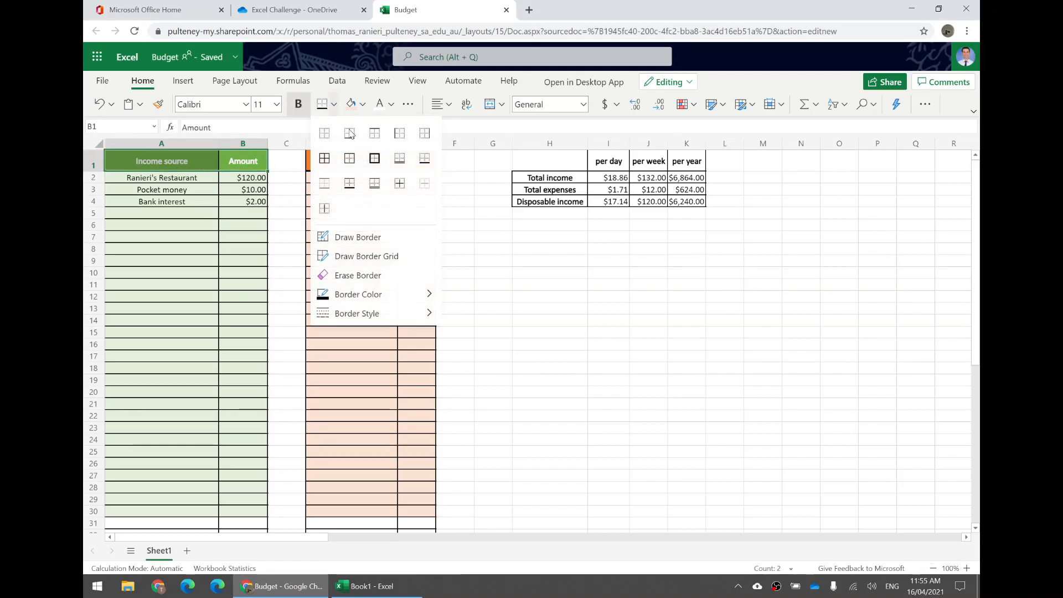
click(424, 161)
click(353, 204)
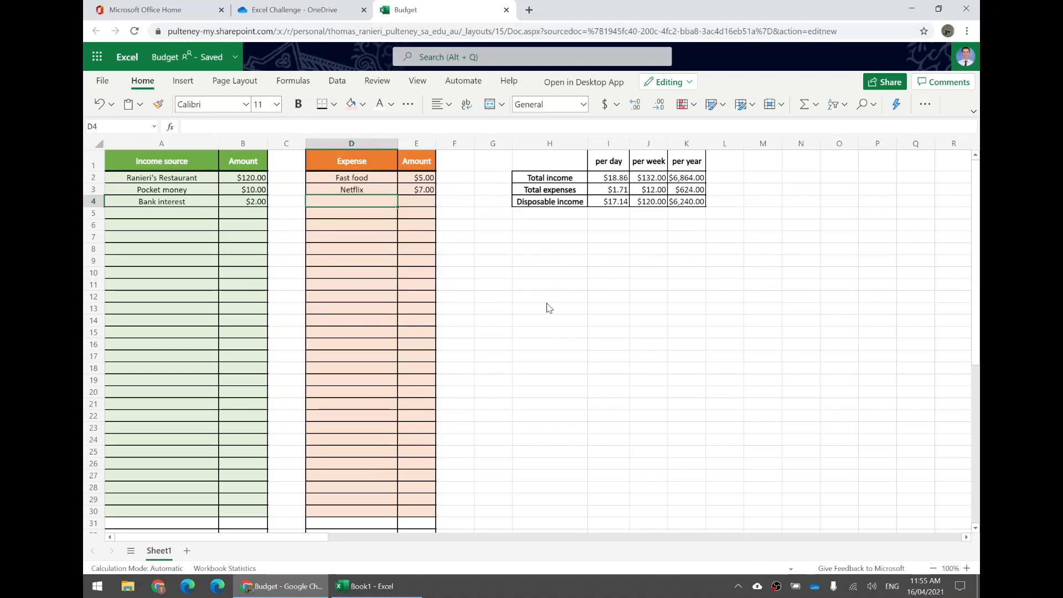
- Fill the total expenses amounts I3:K3 with the lightest orange tint and give label H3 a solid orange fill with white text
click(681, 177)
drag(612, 177, 689, 180)
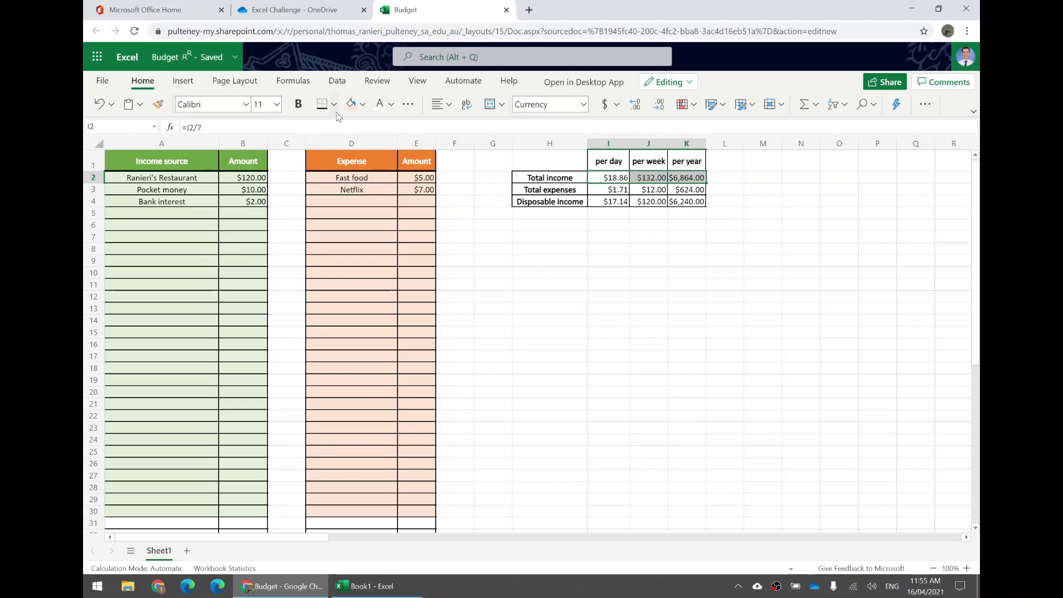
drag(623, 191, 685, 189)
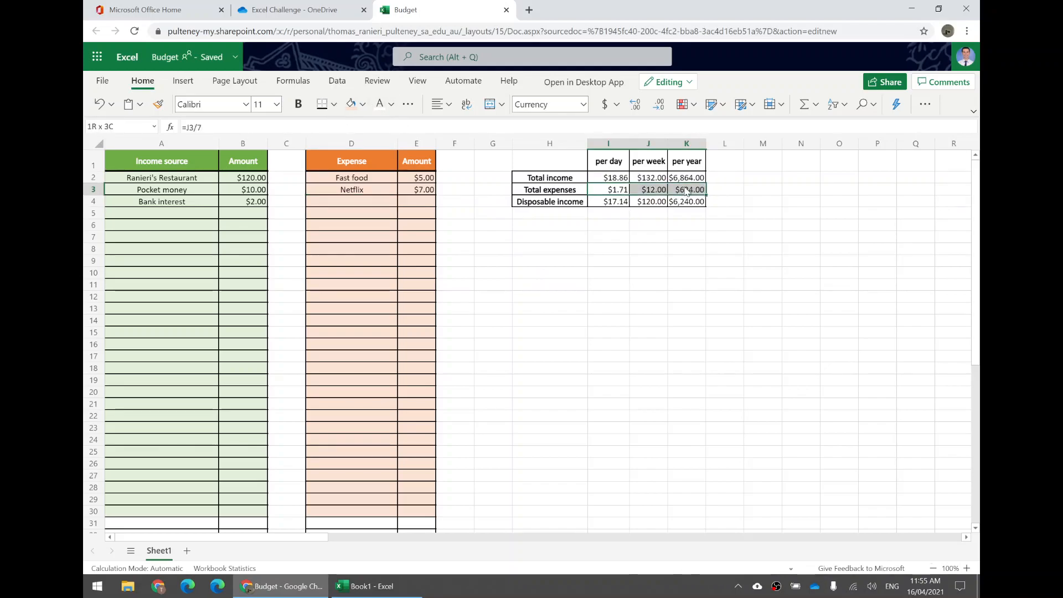
click(362, 105)
click(352, 109)
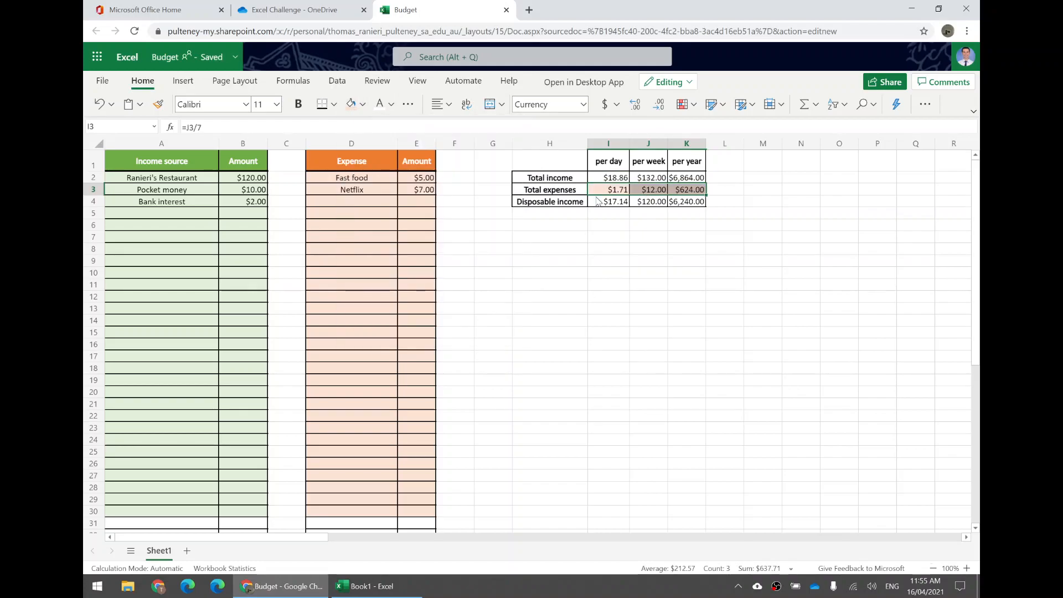
click(578, 192)
click(363, 104)
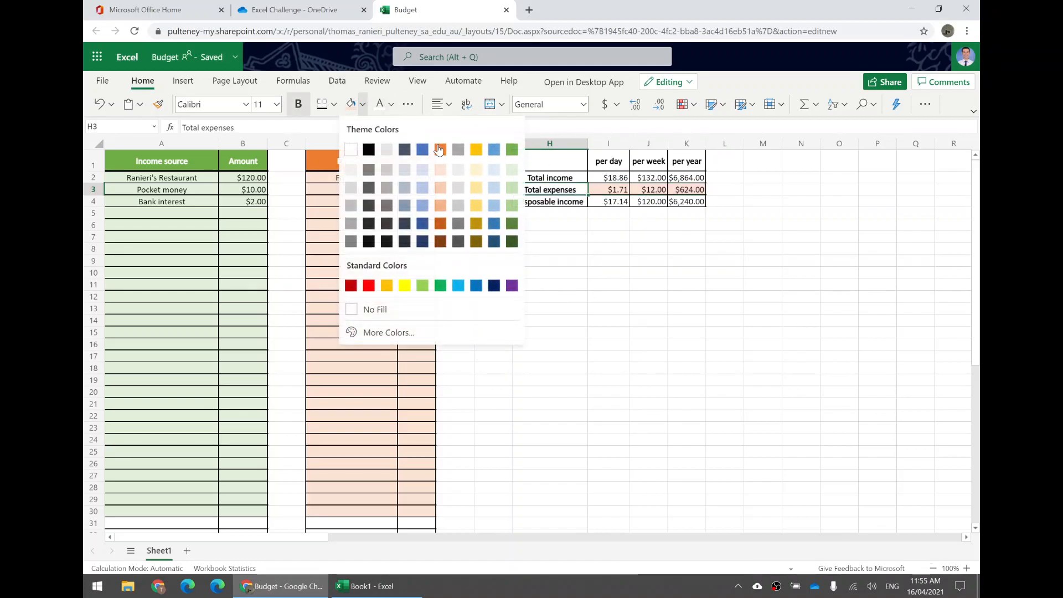
click(437, 145)
click(381, 105)
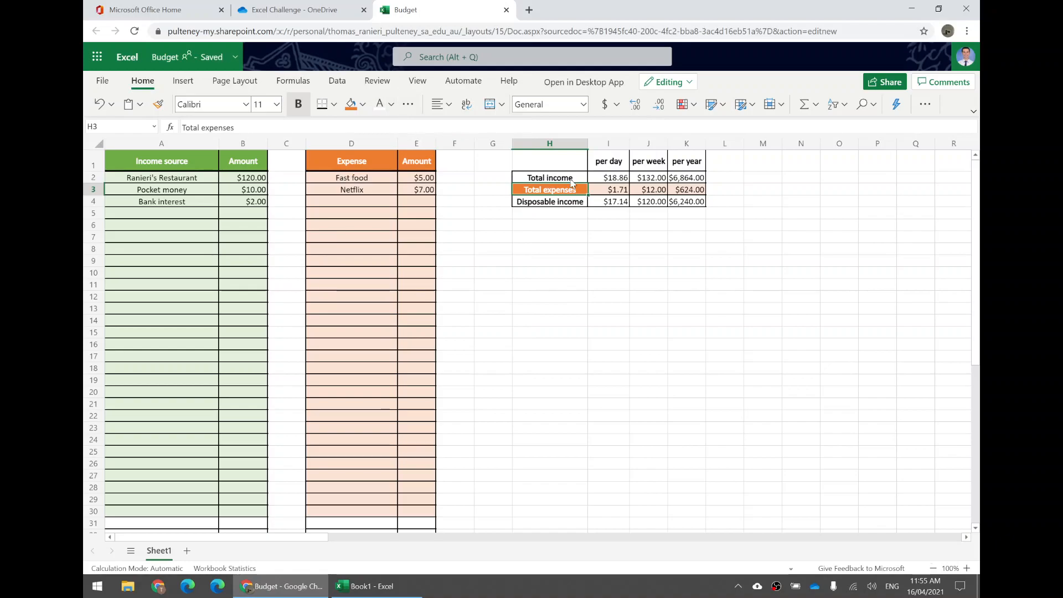
- Give the Total income label H2 a green fill with white text and fill amounts I2:K2 with the lightest green tint
click(574, 180)
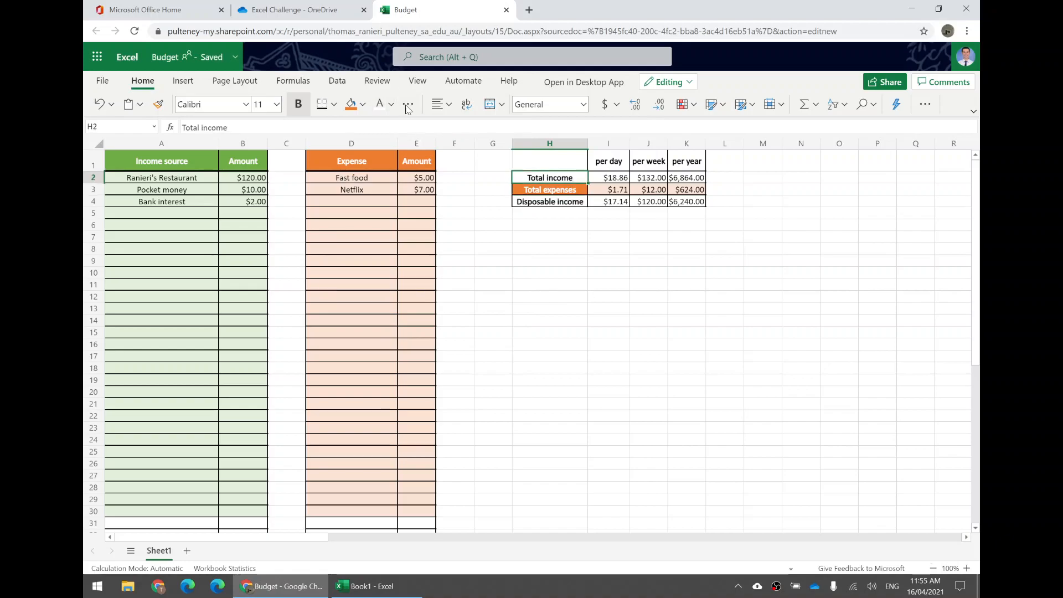
click(363, 104)
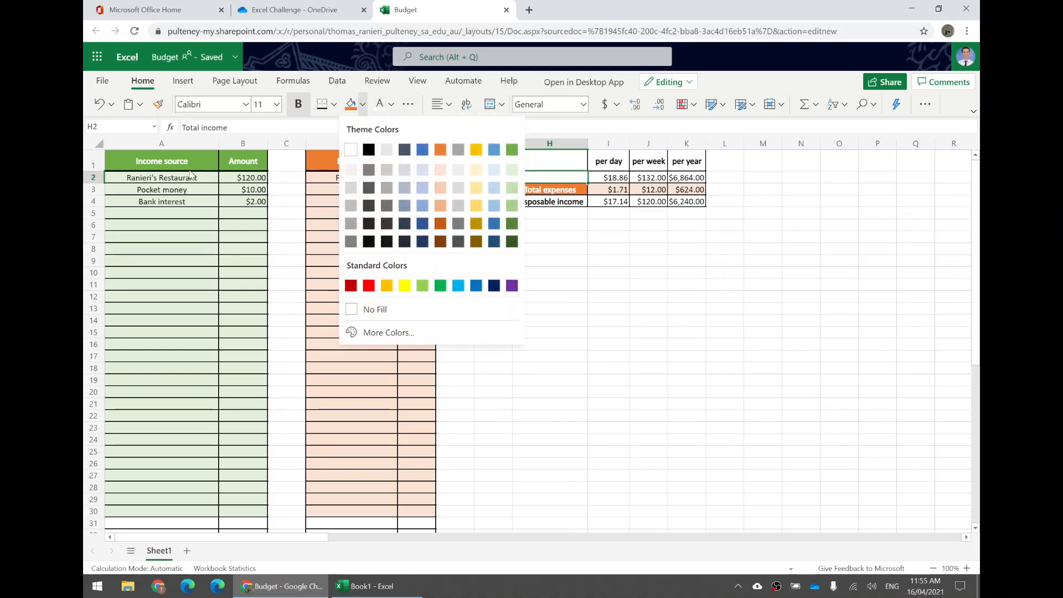
click(513, 150)
drag(613, 183, 687, 179)
click(362, 104)
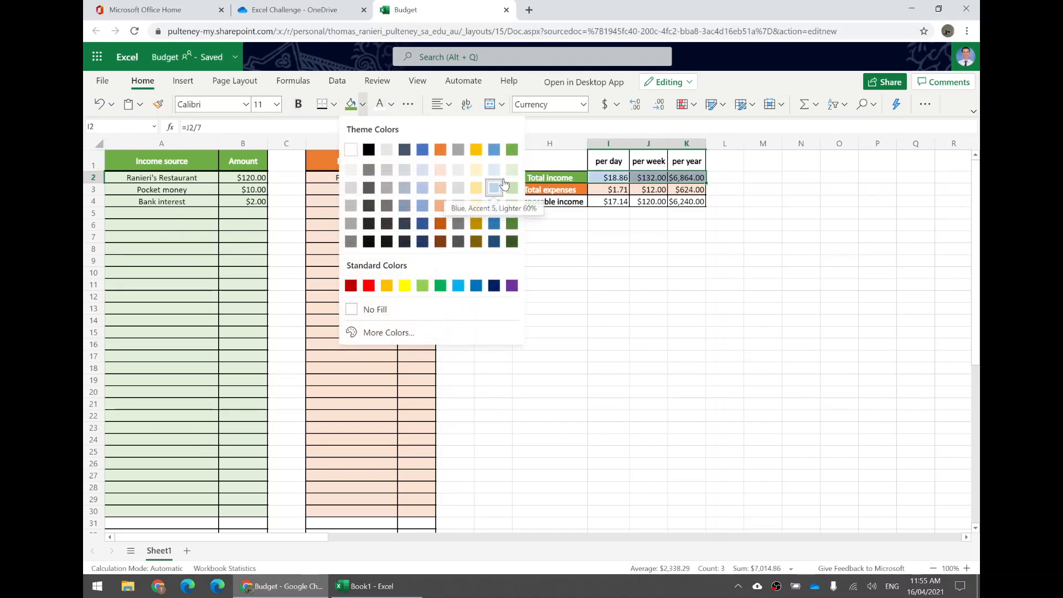
click(628, 247)
- Give the Disposable income label H4 a Blue, Accent 5 fill with white text and fill amounts I4:K4 with that blue's lightest tint
click(572, 205)
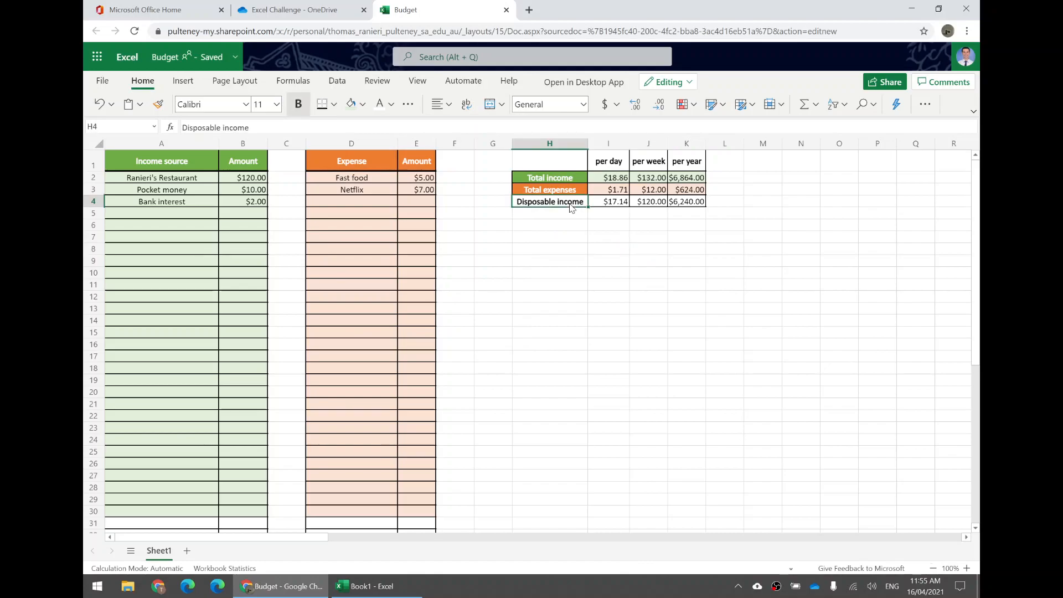
click(379, 104)
click(363, 104)
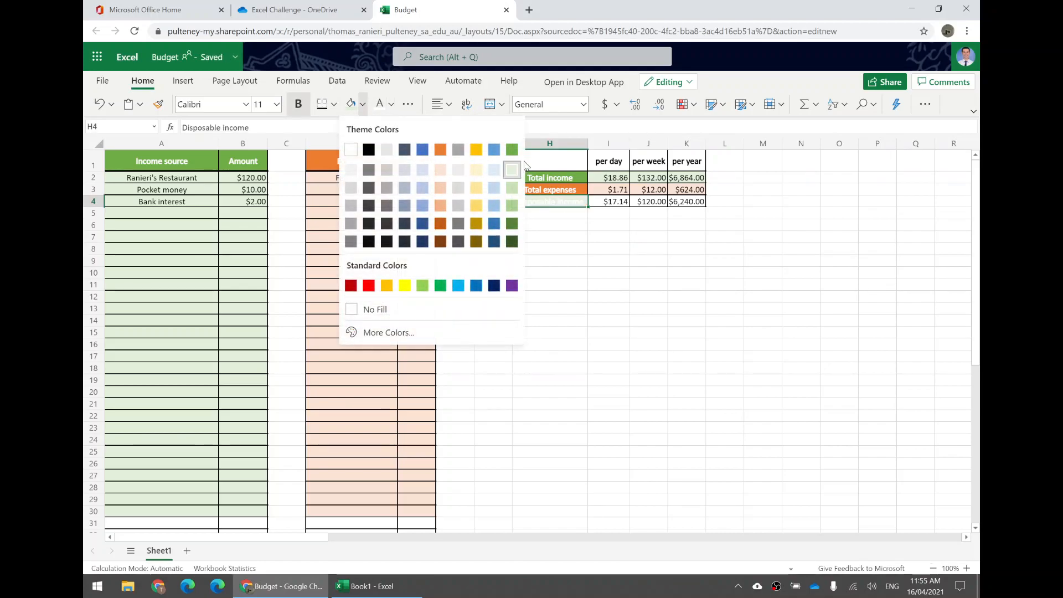
click(495, 153)
drag(614, 202, 686, 202)
click(362, 104)
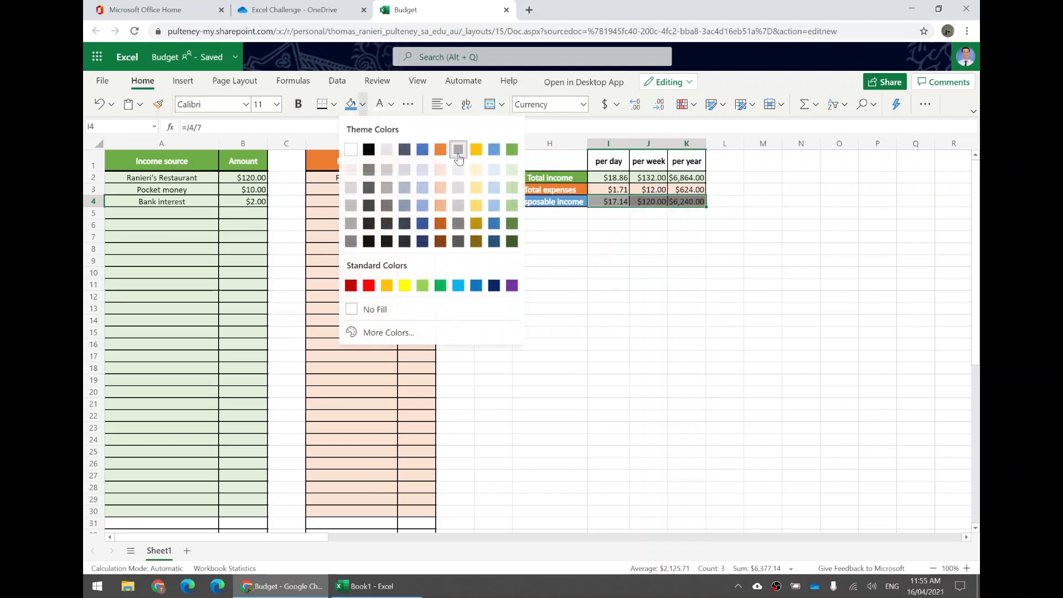
click(491, 170)
click(669, 271)
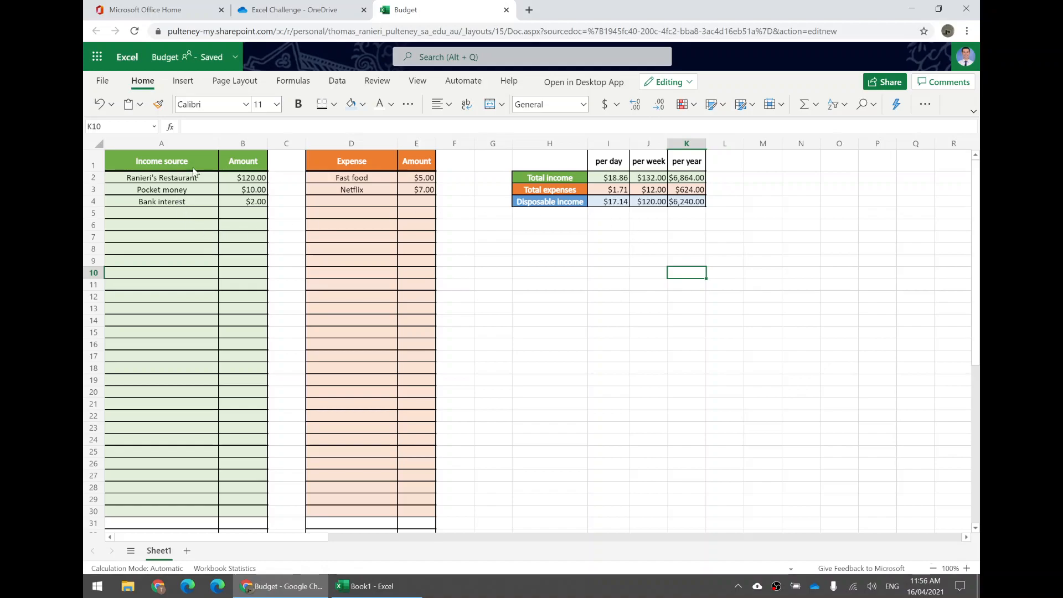
click(176, 166)
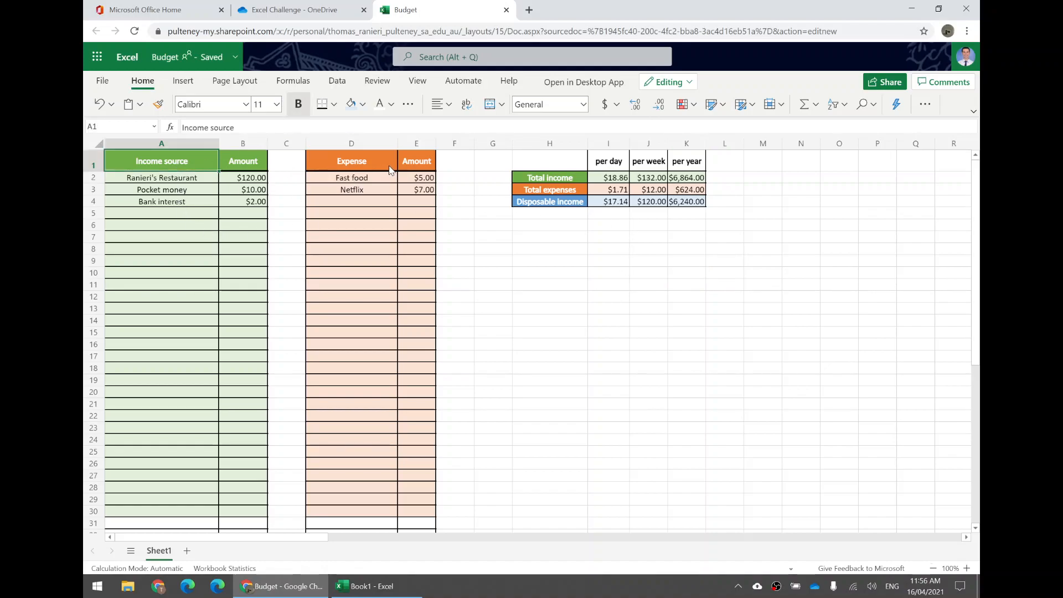
click(370, 167)
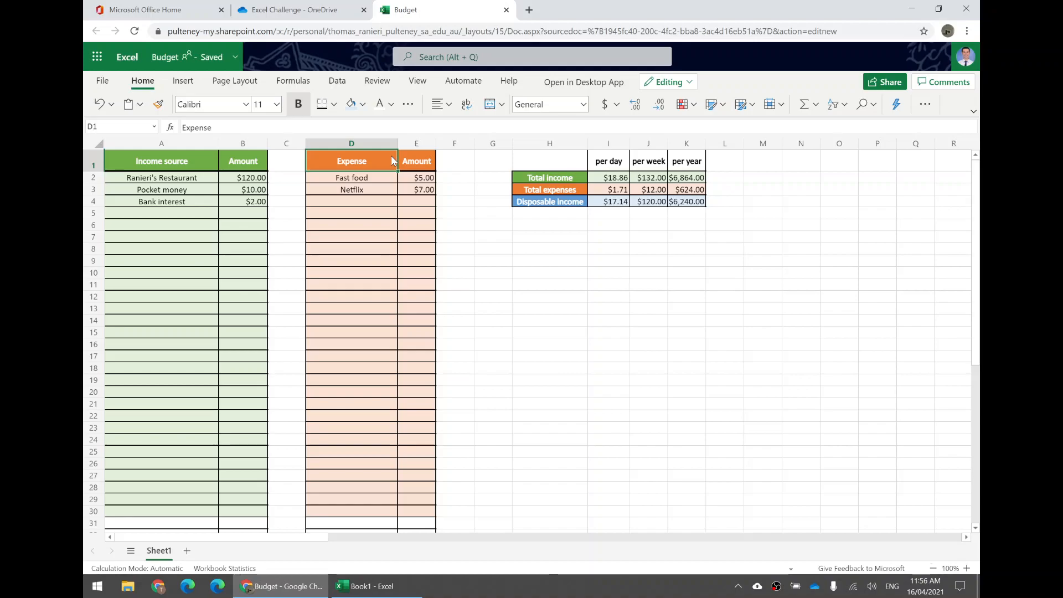